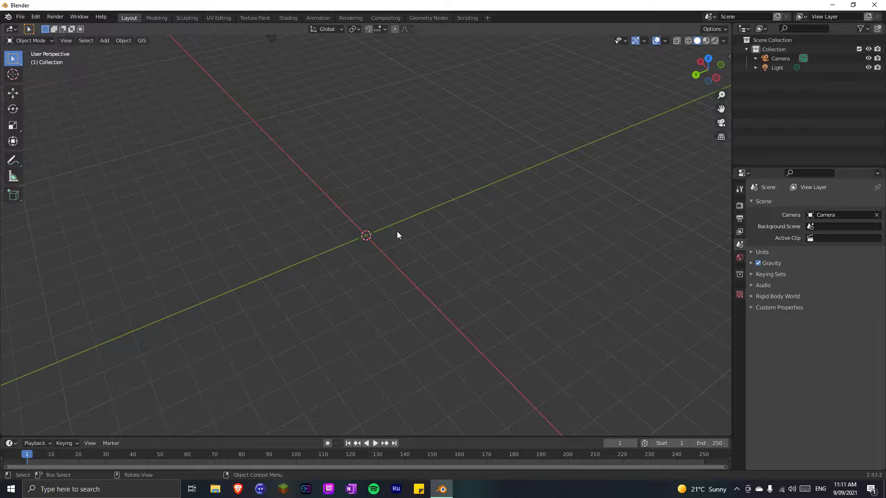
# Add a plane at the origin, raise it about 0.54 m along Z, and leave it selected.
pyautogui.moveTo(396, 234); pyautogui.dragTo(387, 254, button='middle')
pyautogui.hotkey('shift', 'a')
pyautogui.moveTo(382, 240)
pyautogui.click(409, 238)
pyautogui.press('g')
pyautogui.press('z')
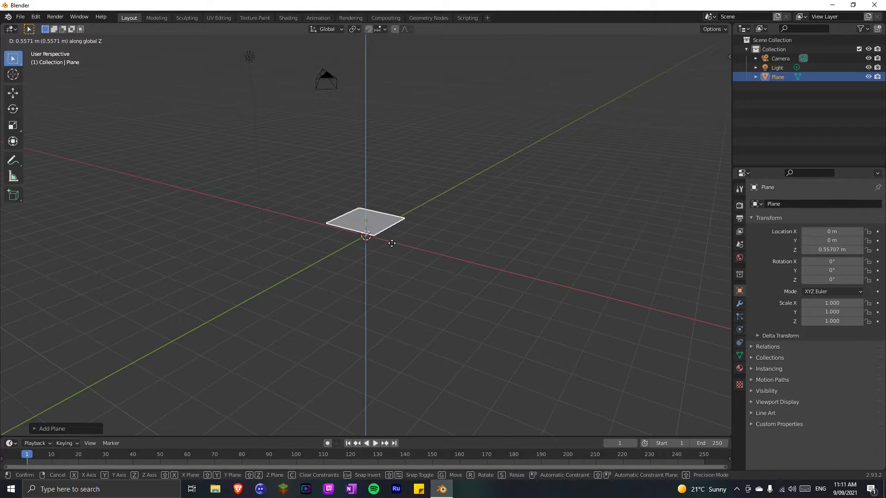
pyautogui.click(390, 244)
pyautogui.click(424, 276)
pyautogui.moveTo(424, 276); pyautogui.dragTo(413, 293, button='middle')
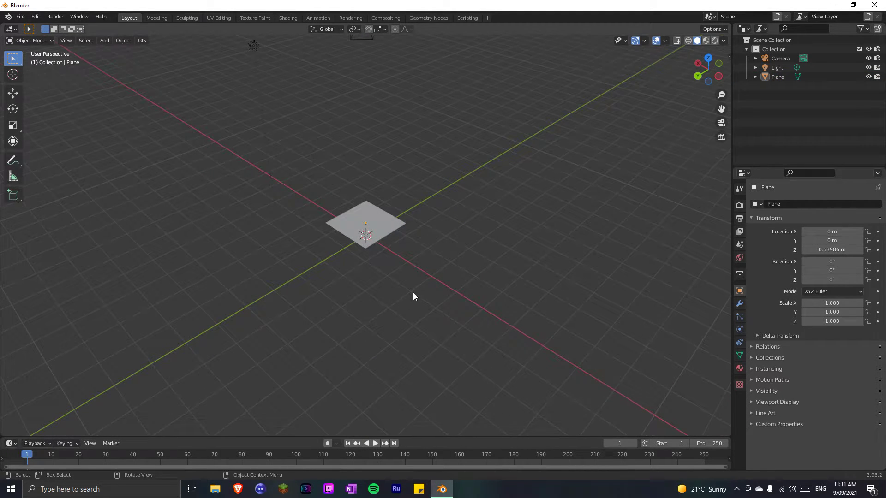
pyautogui.click(367, 220)
pyautogui.press('s')
pyautogui.press('Escape')
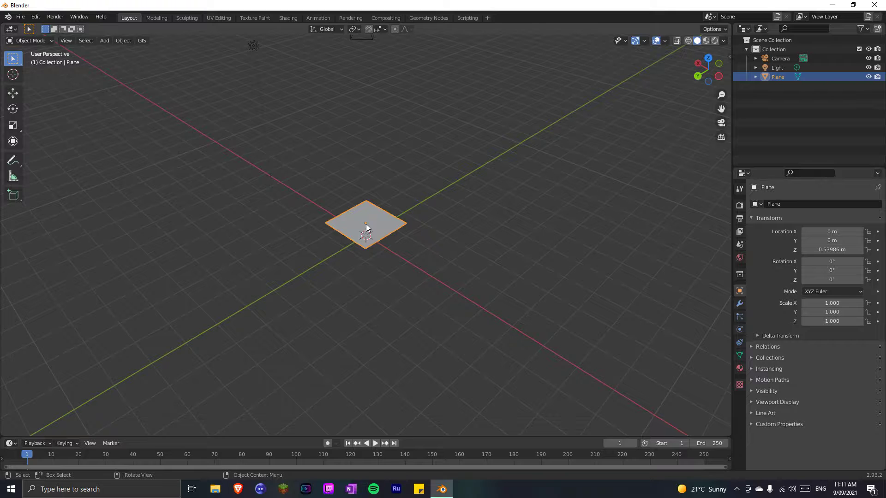
pyautogui.press('z')
pyautogui.press('Escape')
pyautogui.press('s')
pyautogui.press('z')
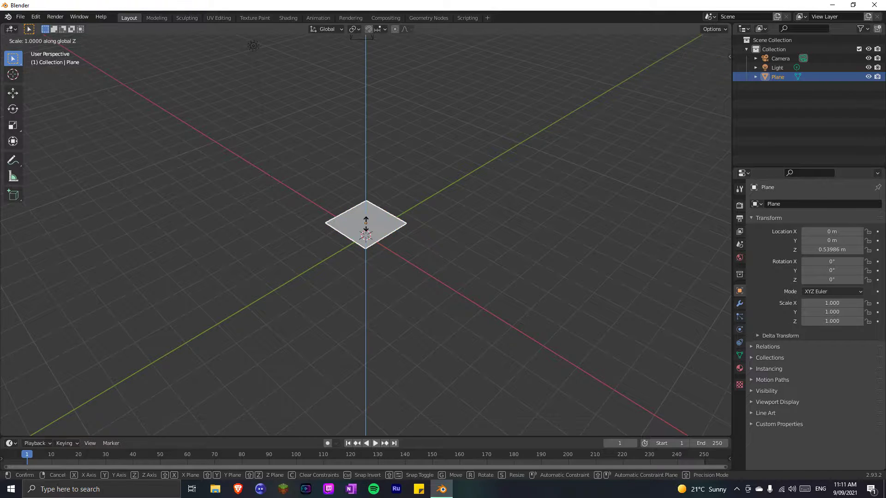
pyautogui.press('Escape')
# Stretch the plane along the X axis to a scale of about 2.62.
pyautogui.press('s')
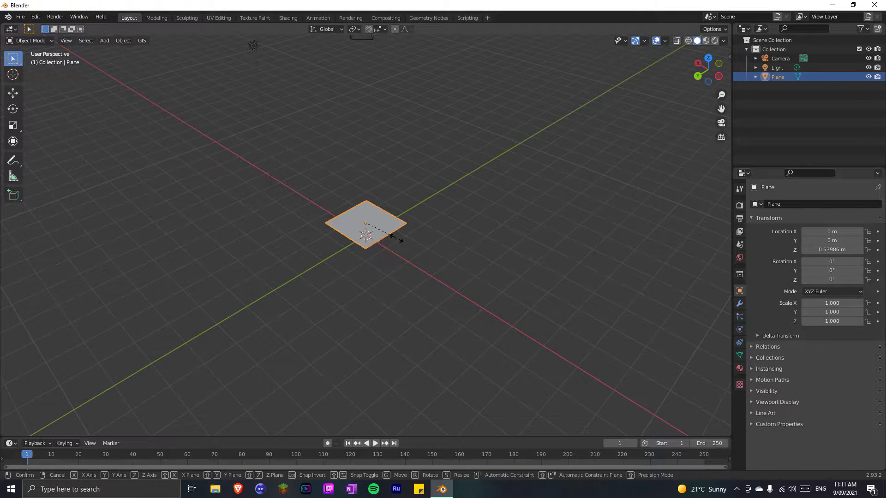
pyautogui.press('x')
pyautogui.click(439, 271)
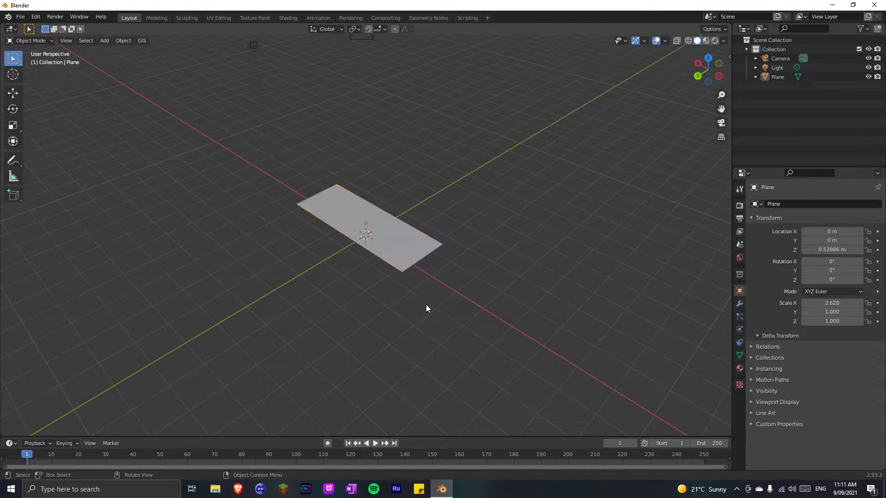
# In Edit Mode, extrude the plane's face upward about 0.4 m into a flat rectangular slab.
pyautogui.moveTo(426, 305); pyautogui.dragTo(276, 310, button='middle')
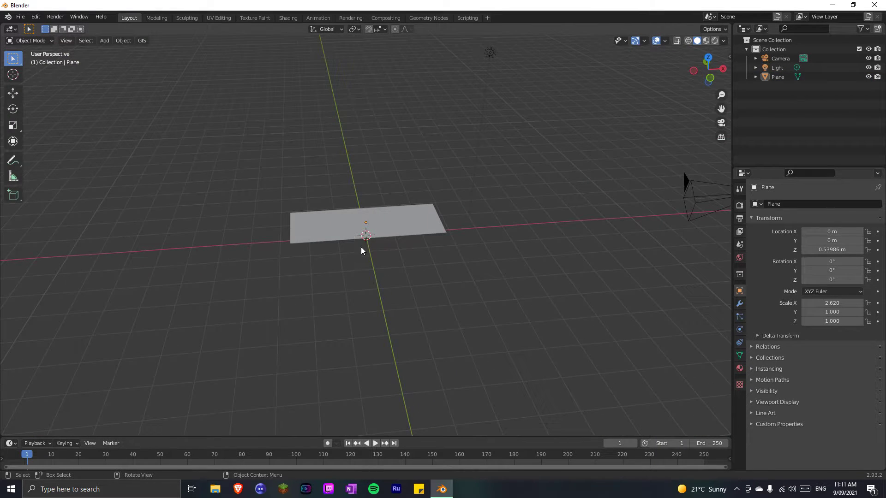
pyautogui.press('Tab')
pyautogui.press('e')
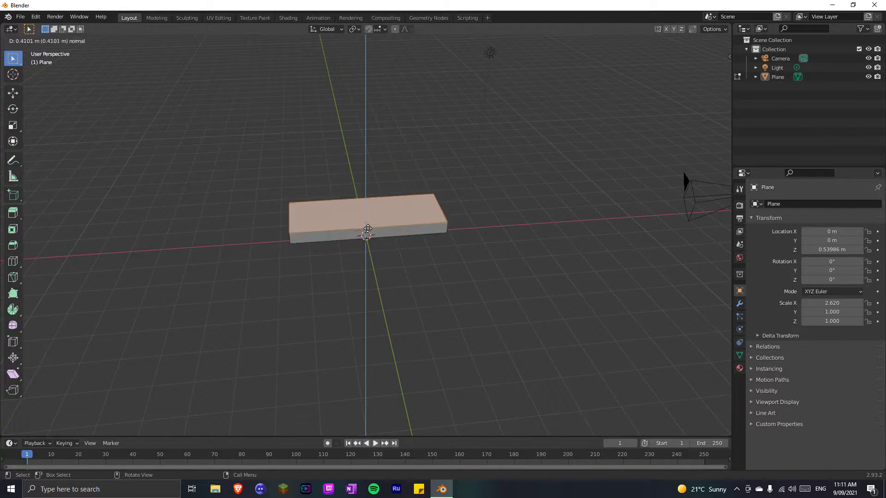
pyautogui.click(354, 282)
pyautogui.click(355, 283)
# Add two evenly spaced loop cuts across the slab, dividing its length into three equal sections.
pyautogui.moveTo(355, 283); pyautogui.dragTo(241, 318, button='middle')
pyautogui.hotkey('ctrl', 'r')
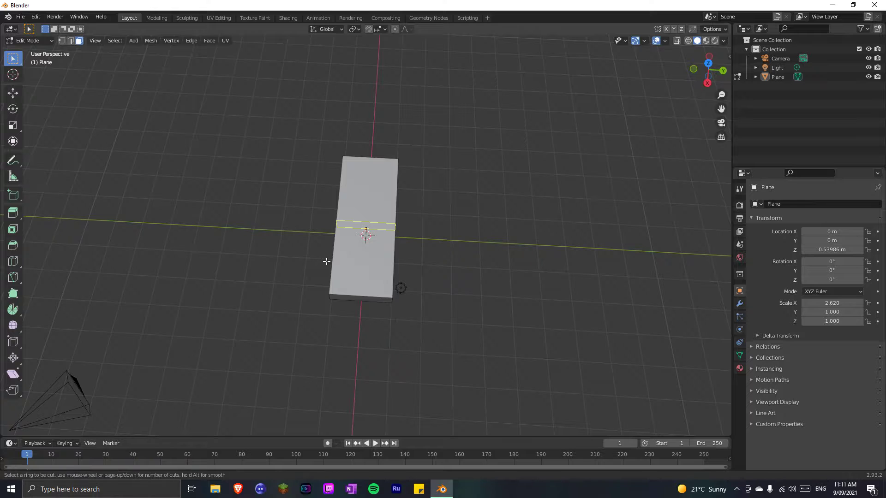
pyautogui.scroll(1, 326, 262)
pyautogui.click(326, 261)
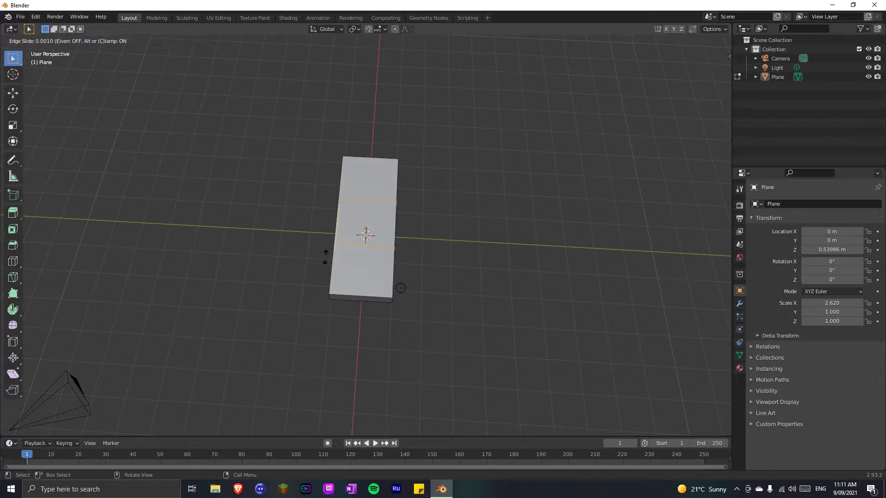
pyautogui.rightClick(327, 258)
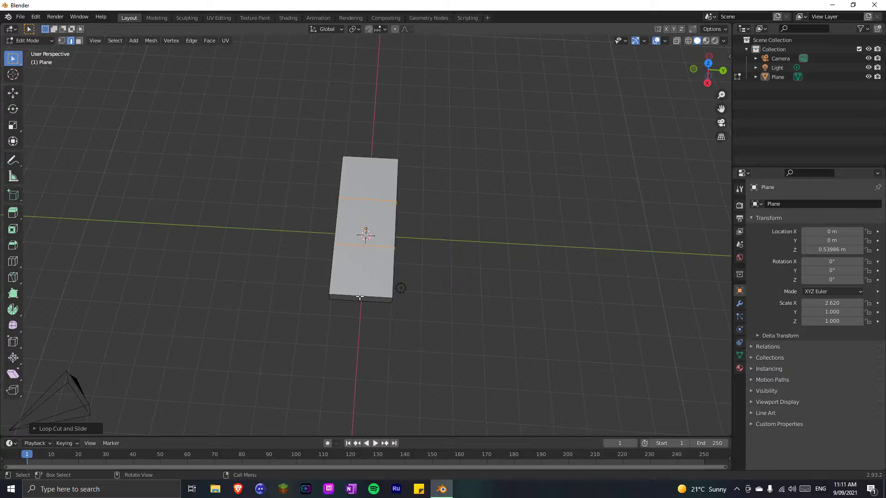
# Add one lengthwise loop cut to the slab and slide it close to the back edge.
pyautogui.hotkey('ctrl', 'r')
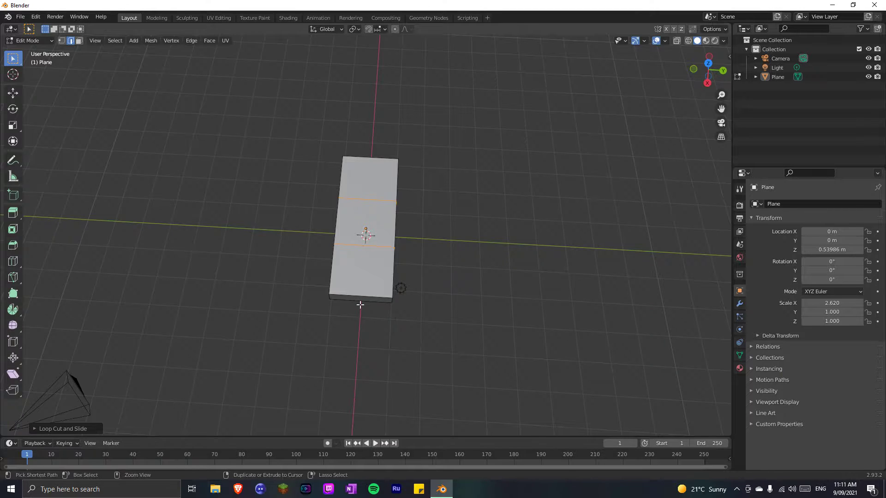
pyautogui.click(360, 303)
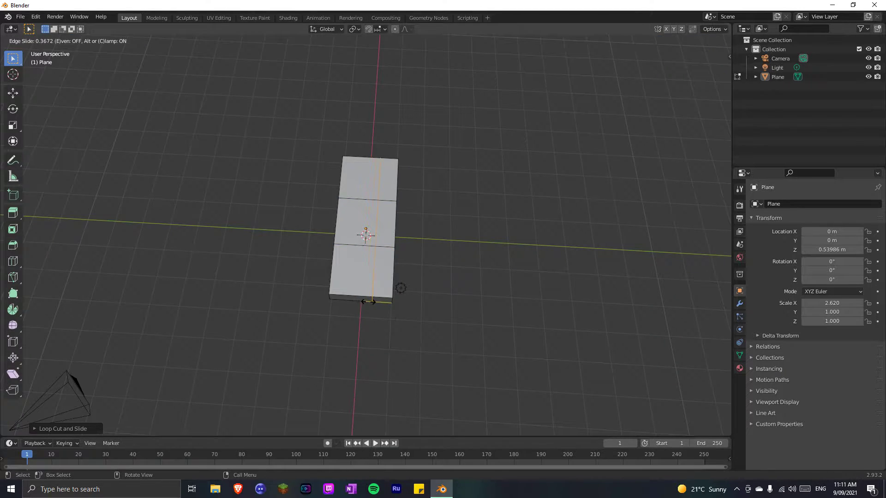
pyautogui.click(379, 306)
# Select the two crosswise edge loops and scale them apart along X until they sit near the slab's ends.
pyautogui.moveTo(347, 332); pyautogui.dragTo(392, 332, button='middle')
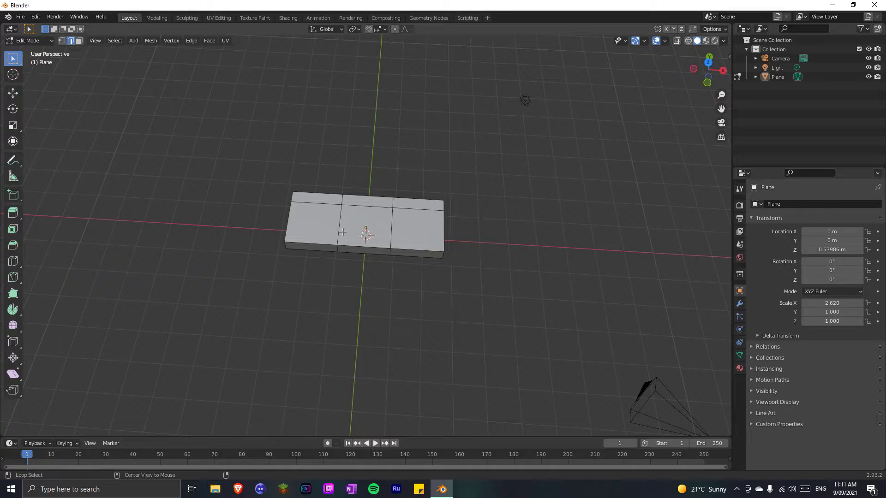
pyautogui.keyDown('alt'); pyautogui.keyDown('shift'); pyautogui.click(396, 237); pyautogui.keyUp('shift'); pyautogui.keyUp('alt')
pyautogui.press('s')
pyautogui.press('x')
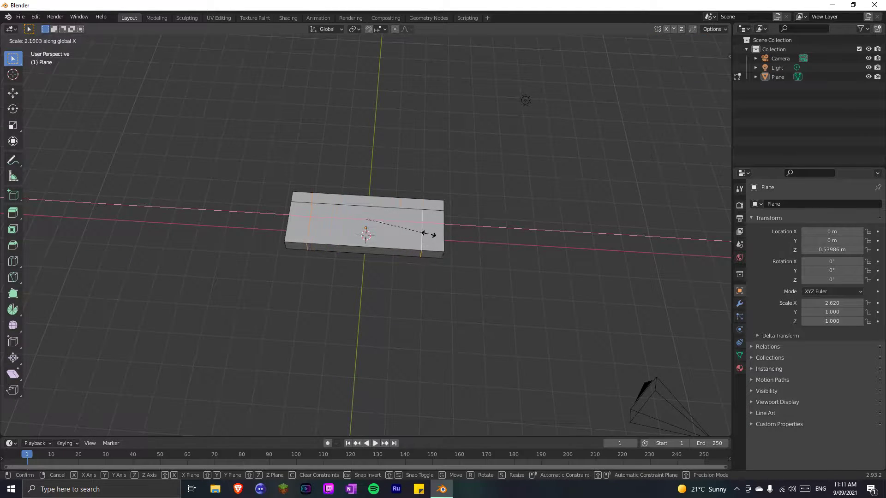
pyautogui.click(435, 235)
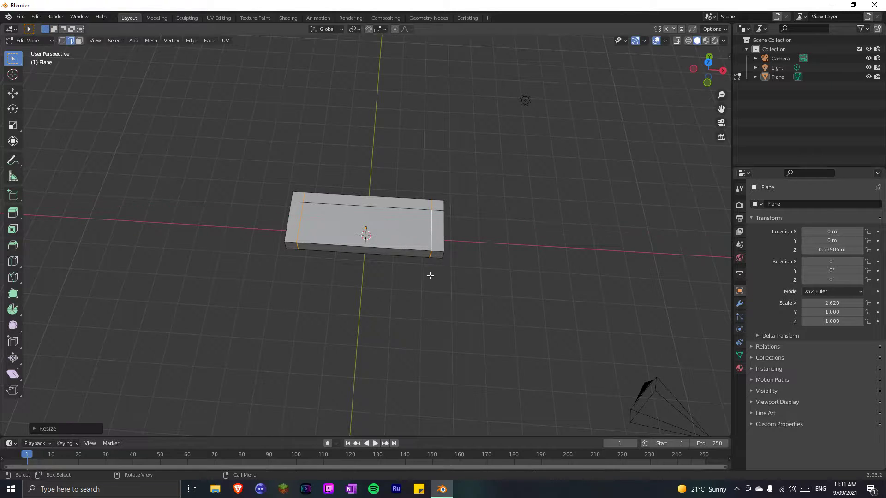
# Select the top faces along both ends and the back, and extrude them up about 0.7 m as armrests and back.
pyautogui.moveTo(420, 289); pyautogui.dragTo(418, 285, button='middle')
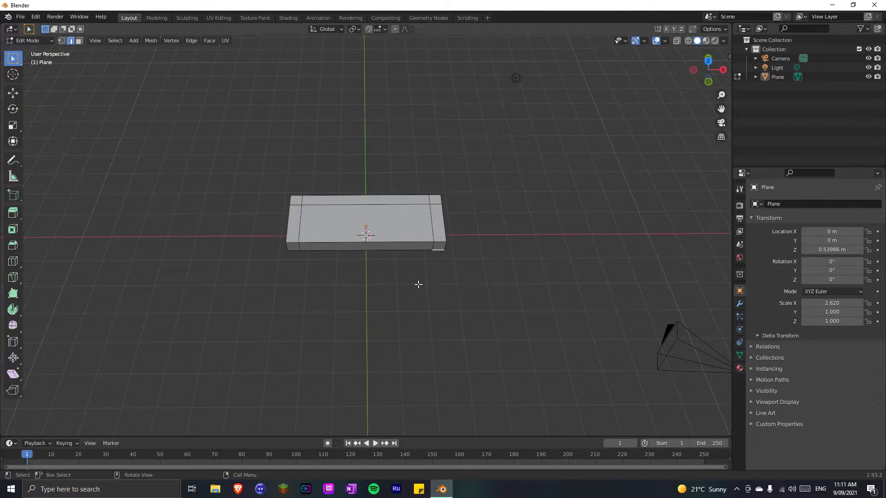
pyautogui.click(79, 41)
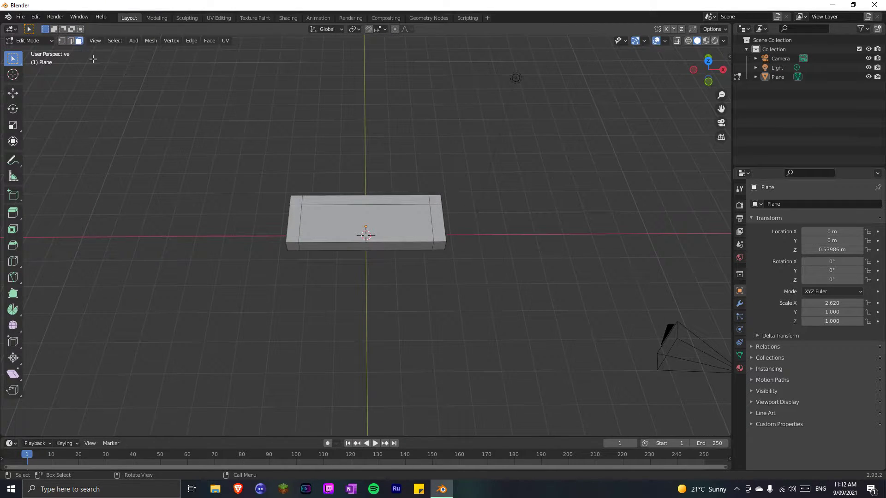
pyautogui.click(296, 220)
pyautogui.keyDown('shift'); pyautogui.click(415, 205); pyautogui.keyUp('shift')
pyautogui.keyDown('shift'); pyautogui.click(437, 218); pyautogui.keyUp('shift')
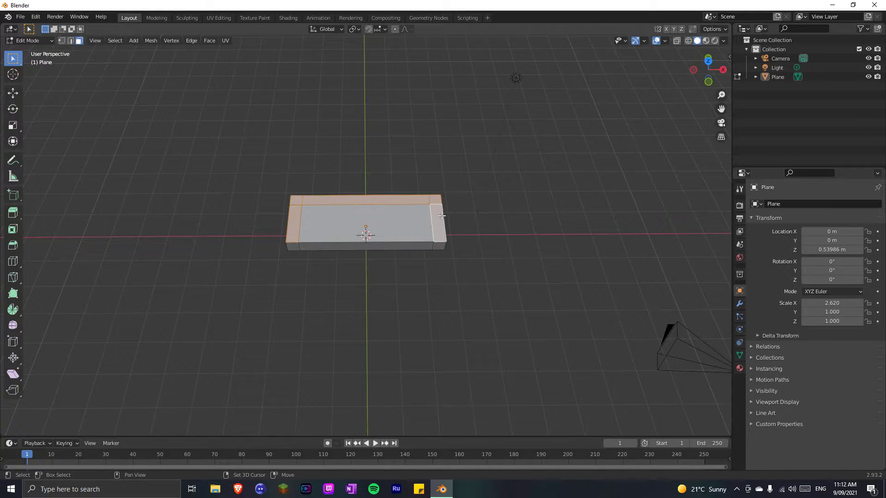
pyautogui.press('e')
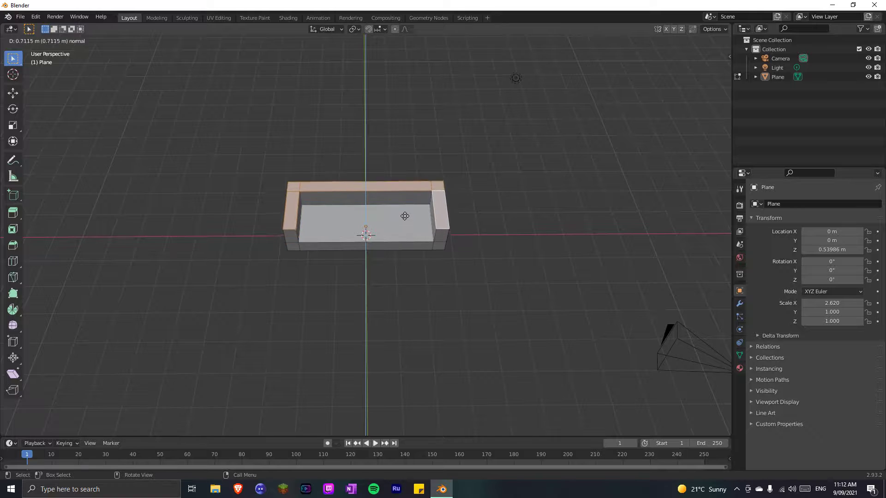
pyautogui.click(406, 218)
# Select the top faces along the back, including both corners, and extrude them upward into a backrest taller than the armrests.
pyautogui.moveTo(383, 275); pyautogui.dragTo(323, 148, button='middle')
pyautogui.click(364, 272)
pyautogui.keyDown('shift'); pyautogui.click(301, 180); pyautogui.keyUp('shift')
pyautogui.keyDown('shift'); pyautogui.click(334, 185); pyautogui.keyUp('shift')
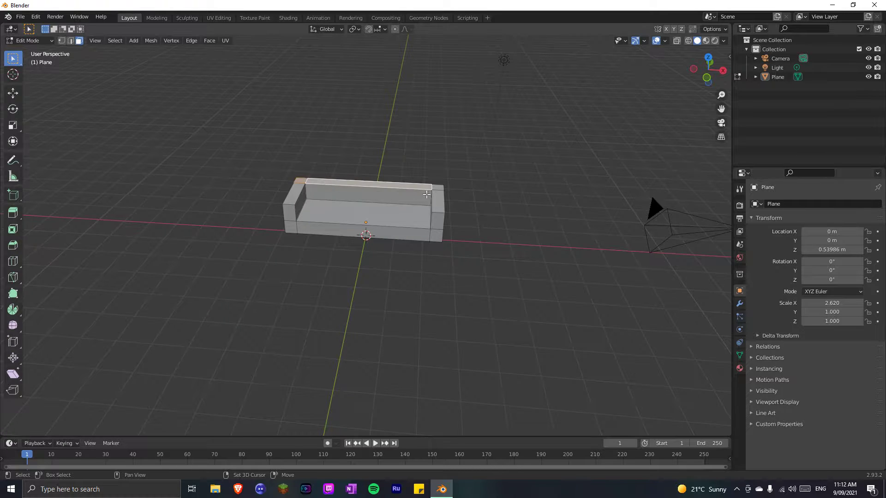
pyautogui.press('e')
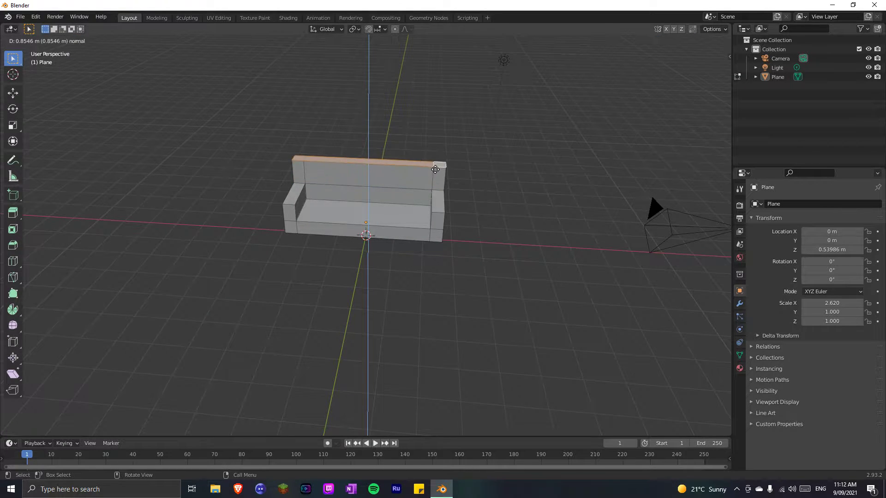
pyautogui.click(438, 161)
pyautogui.click(372, 278)
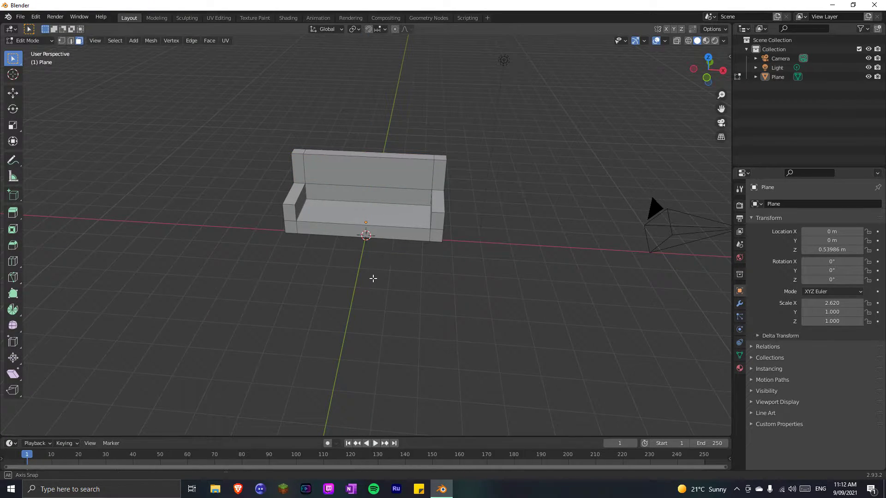
# Return to Object Mode and add a level 2 Subdivision Surface modifier to the sofa.
pyautogui.moveTo(373, 278); pyautogui.dragTo(343, 293, button='middle')
pyautogui.scroll(2, 364, 272)
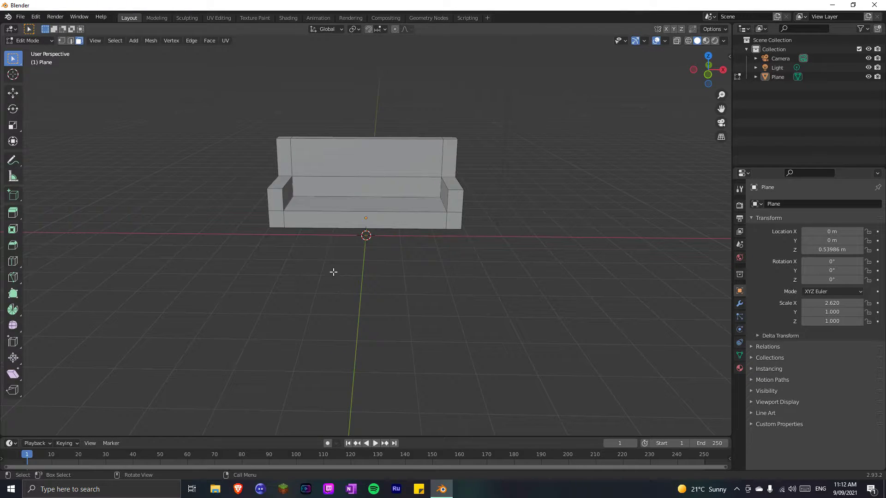
pyautogui.press('Tab')
pyautogui.click(336, 207)
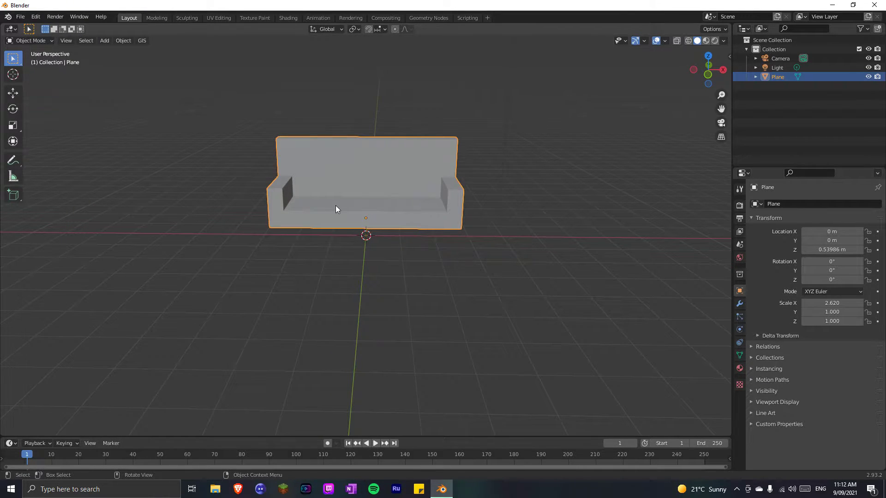
pyautogui.hotkey('ctrl', '2')
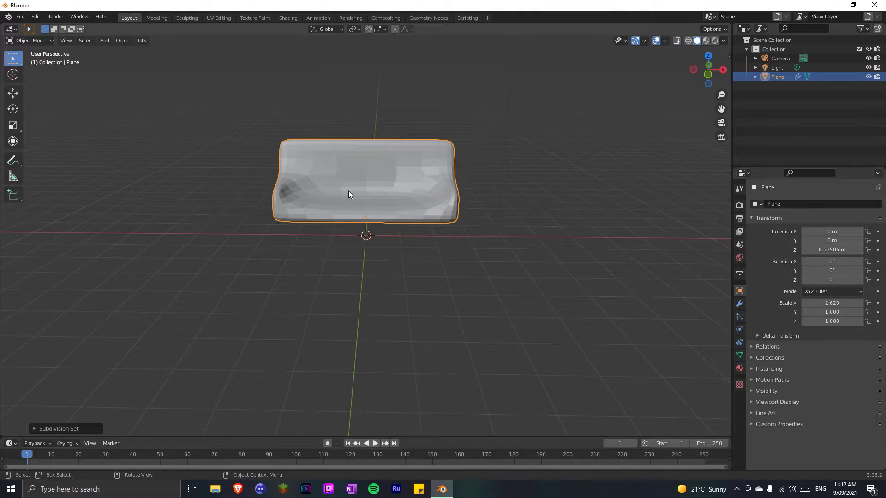
# In Edit Mode, add a vertical loop cut through the seat and backrest and slide it against the left armrest.
pyautogui.moveTo(337, 285); pyautogui.dragTo(338, 305, button='middle')
pyautogui.press('Tab')
pyautogui.press('Tab')
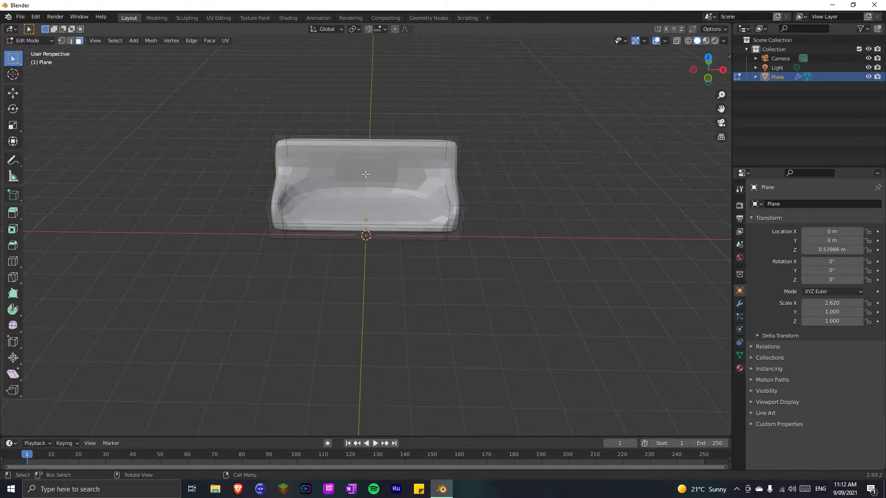
pyautogui.press('Tab')
pyautogui.hotkey('ctrl', 'r')
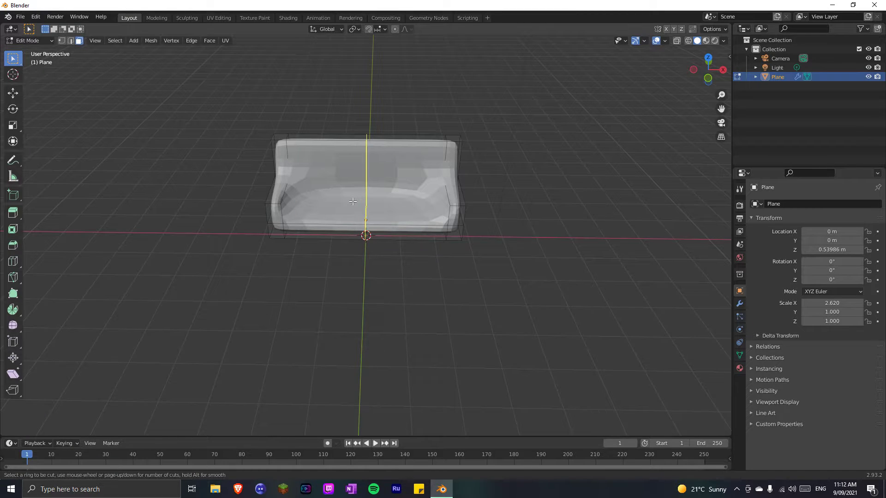
pyautogui.click(364, 198)
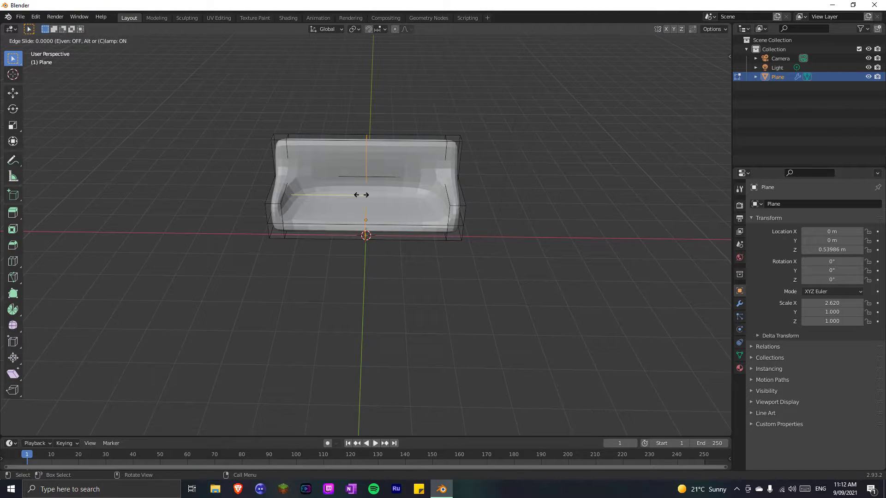
pyautogui.click(292, 206)
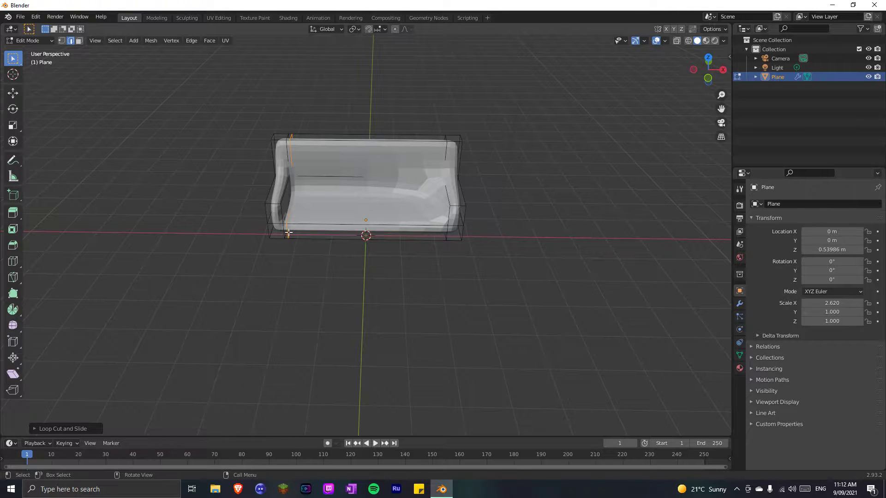
# Add a second vertical loop cut through the seat and backrest and slide it against the right armrest.
pyautogui.hotkey('ctrl', 'r')
pyautogui.click(369, 201)
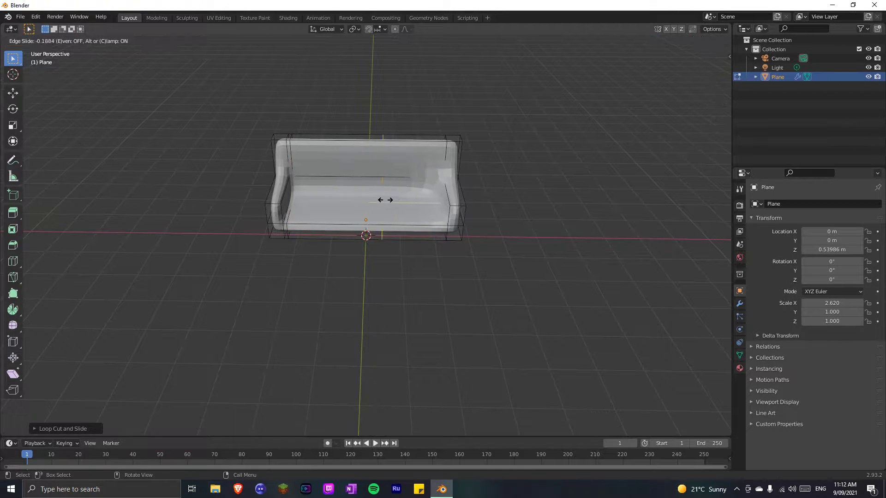
pyautogui.click(430, 199)
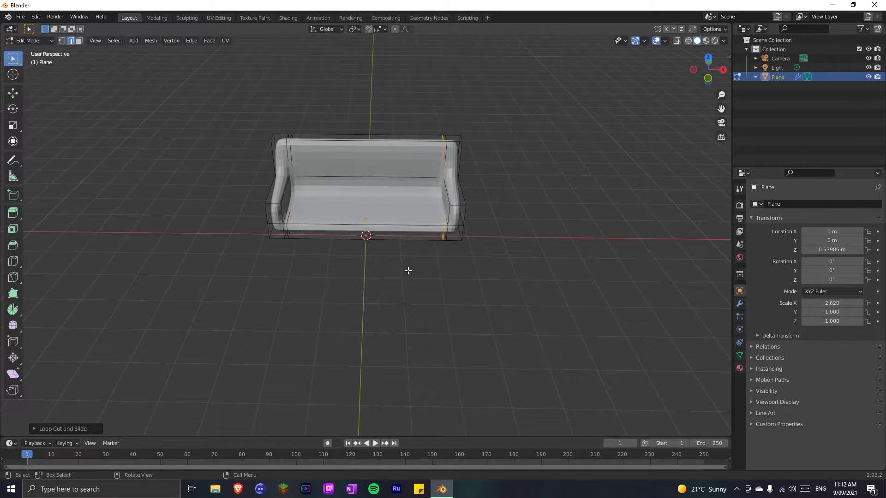
pyautogui.click(407, 271)
# Add a lengthwise loop cut through the seat and armrests and slide it toward the sofa's front edge.
pyautogui.moveTo(407, 271); pyautogui.dragTo(310, 322, button='middle')
pyautogui.hotkey('ctrl', 'r')
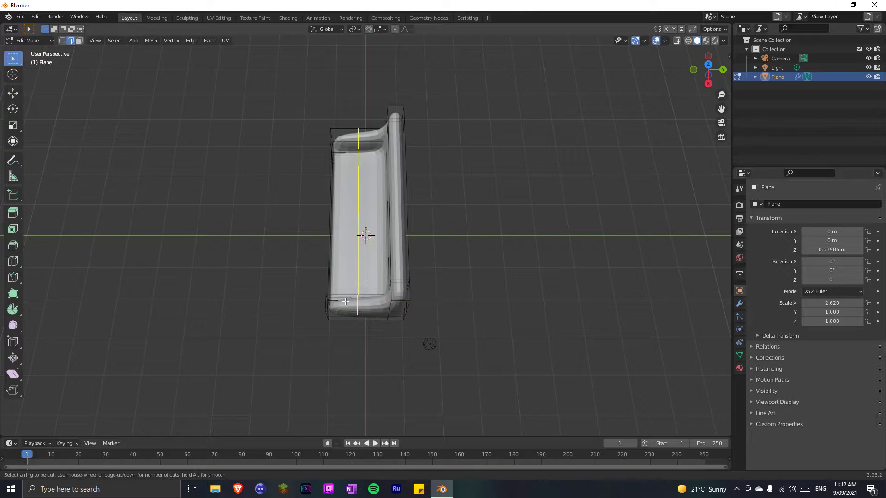
pyautogui.click(337, 302)
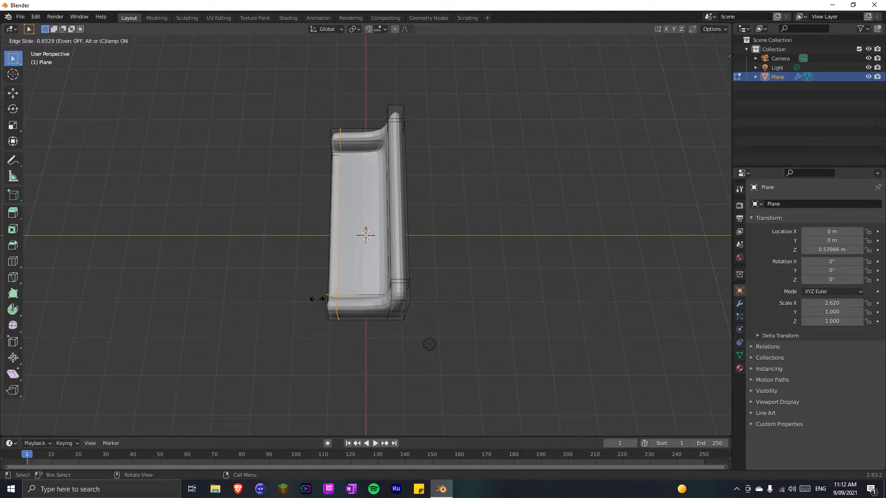
pyautogui.click(319, 299)
# Add a horizontal loop cut along the backrest and slide it up close to the backrest's upper edge.
pyautogui.moveTo(293, 303); pyautogui.dragTo(398, 235, button='middle')
pyautogui.hotkey('ctrl', 'r')
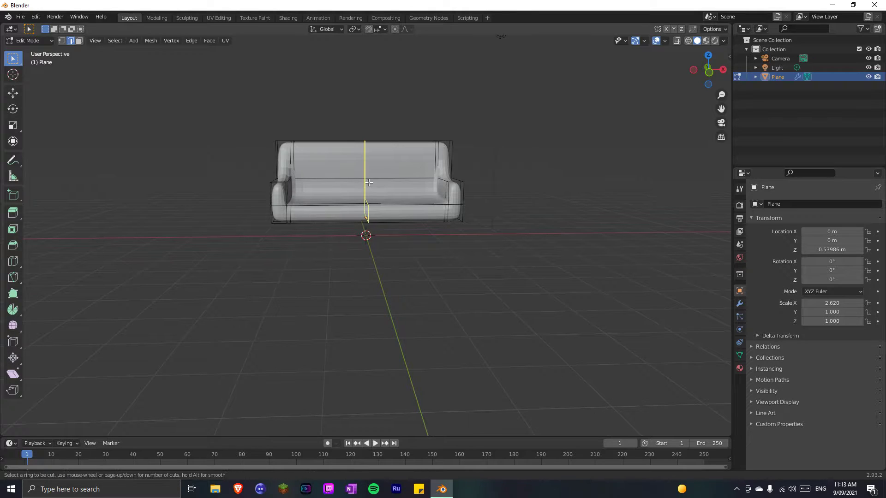
pyautogui.click(437, 172)
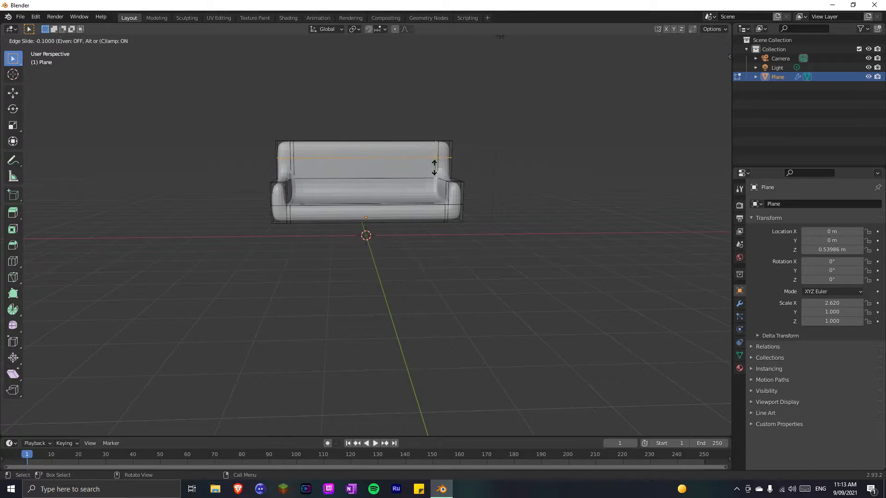
pyautogui.click(439, 164)
pyautogui.click(406, 263)
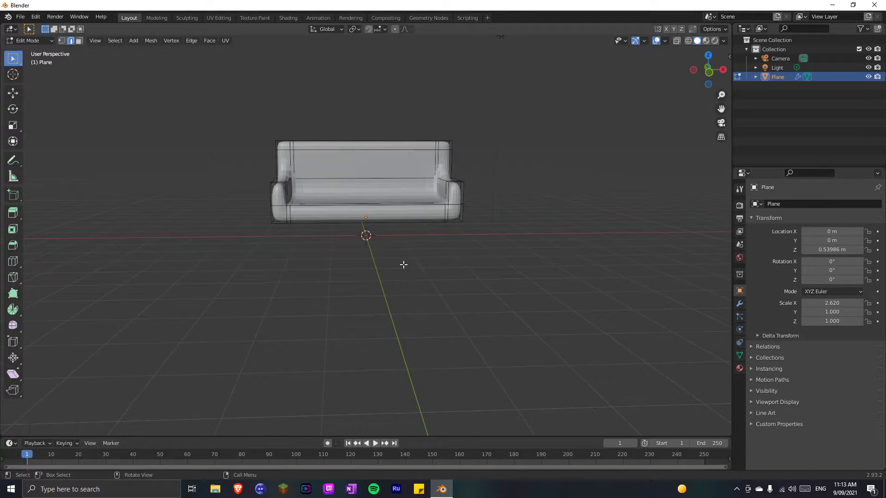
# Add a lengthwise loop cut through the seat and armrests and slide it close to the backrest.
pyautogui.moveTo(406, 263); pyautogui.dragTo(297, 332, button='middle')
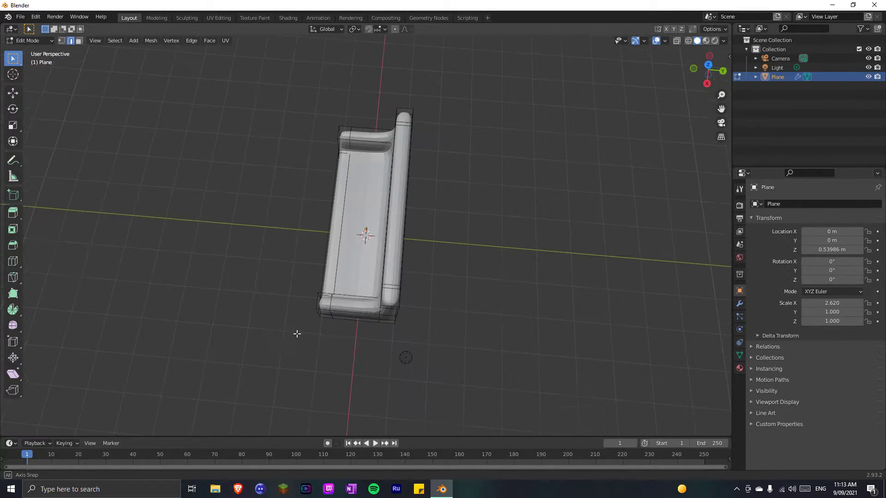
pyautogui.hotkey('ctrl', 'r')
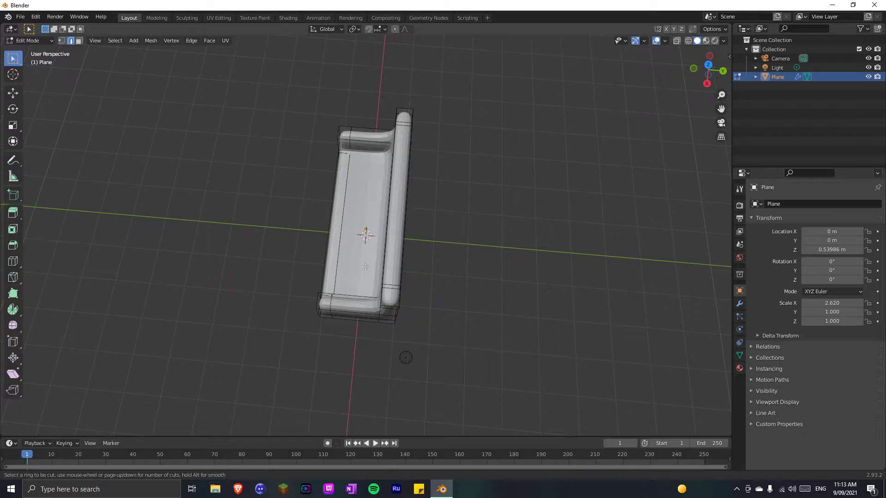
pyautogui.click(355, 291)
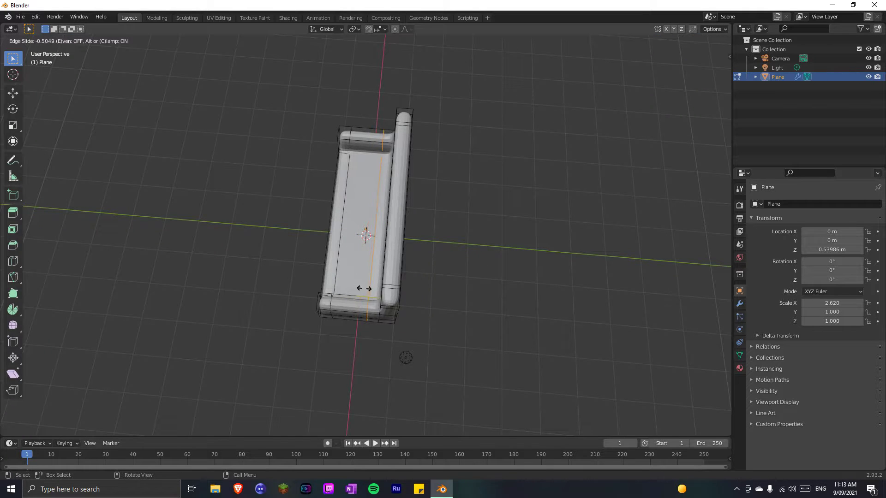
pyautogui.click(368, 290)
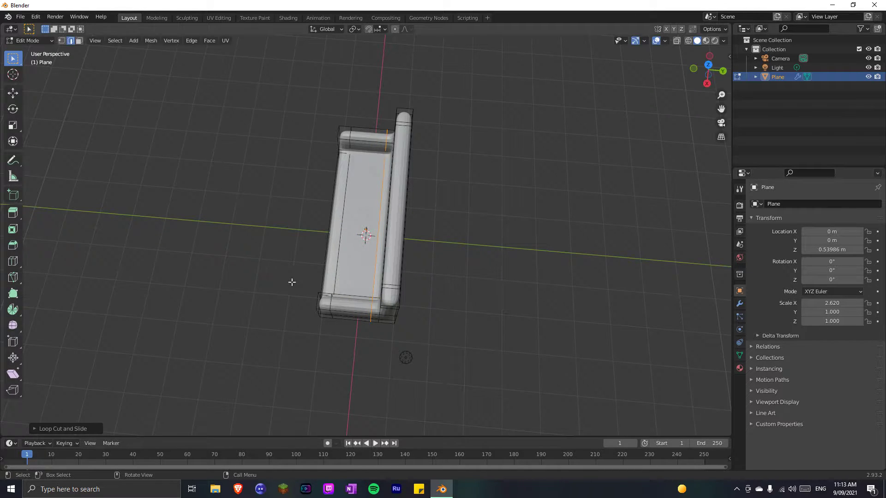
# Return to Object Mode and clear the selection.
pyautogui.moveTo(293, 281); pyautogui.dragTo(361, 248, button='middle')
pyautogui.press('Tab')
pyautogui.click(299, 275)
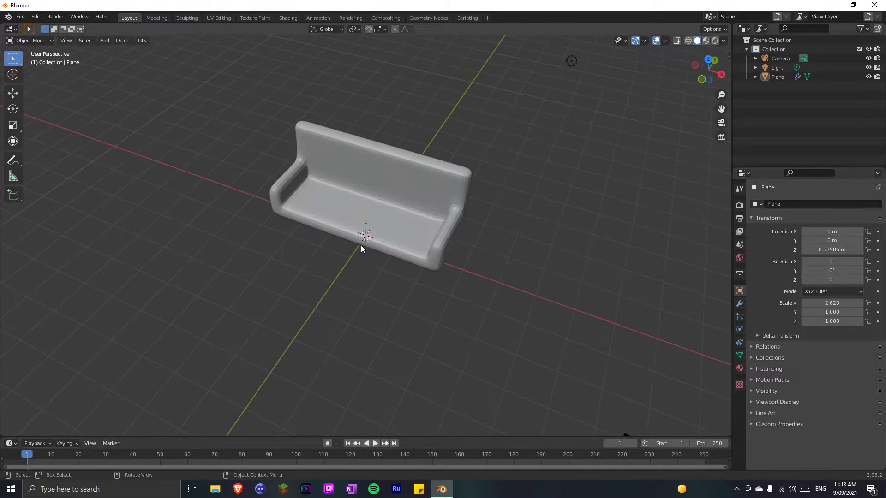
# Try to apply Shade Smooth to the sofa, toggling between Object Mode and Edit Mode.
pyautogui.rightClick(376, 193)
pyautogui.click(376, 194)
pyautogui.rightClick(376, 194)
pyautogui.press('Tab')
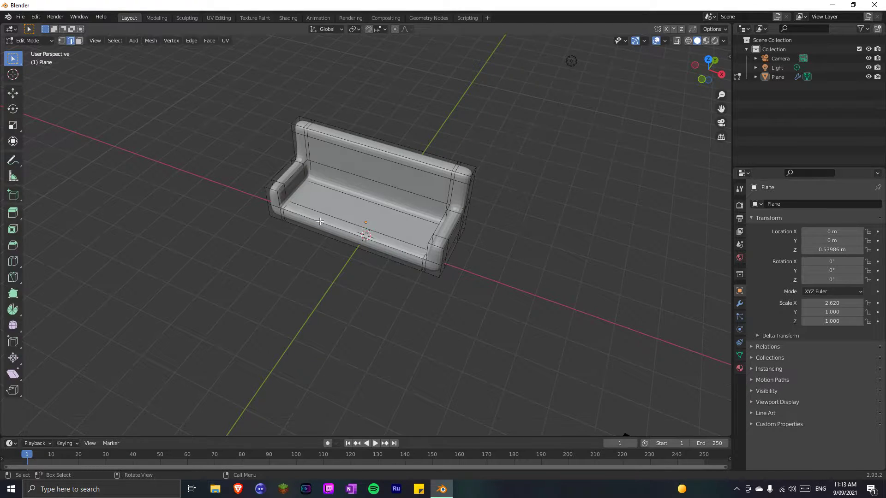
pyautogui.rightClick(336, 214)
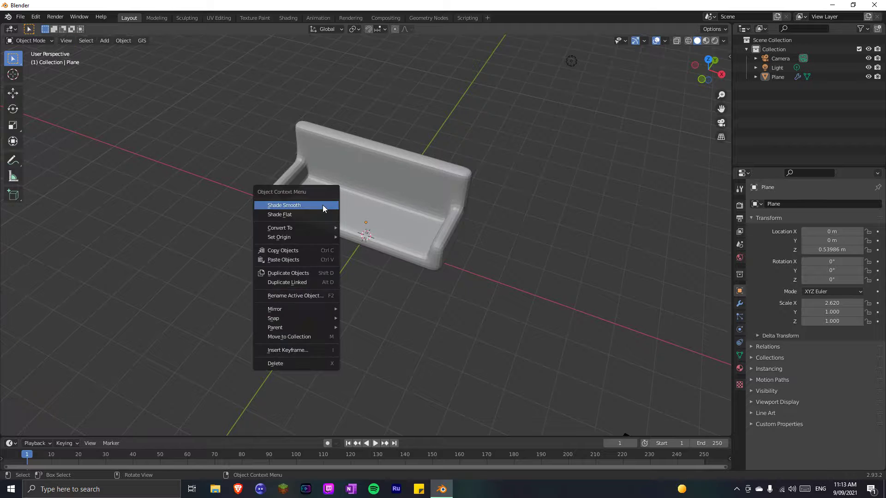
pyautogui.press('Tab')
pyautogui.rightClick(322, 205)
pyautogui.click(322, 204)
pyautogui.moveTo(290, 262); pyautogui.dragTo(325, 215, button='middle')
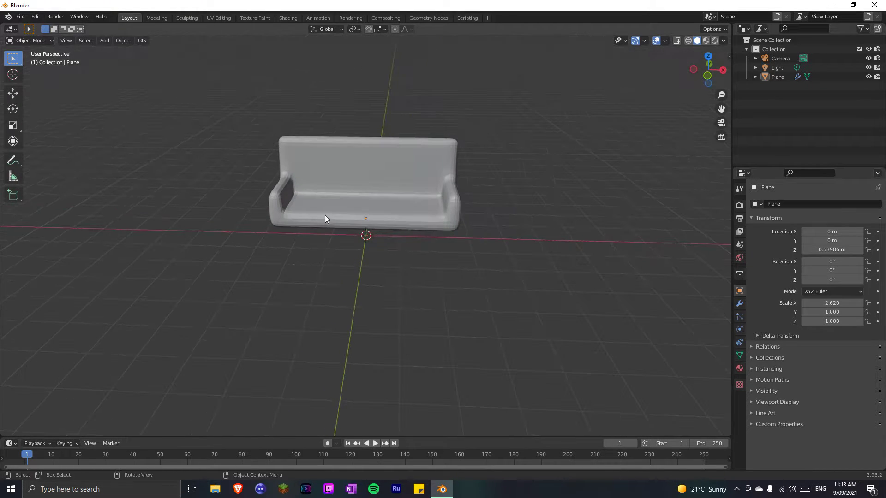
pyautogui.rightClick(333, 206)
pyautogui.click(333, 205)
pyautogui.press('Tab')
pyautogui.press('Tab')
# Select the sofa, apply Shade Smooth to it and deselect it.
pyautogui.click(428, 197)
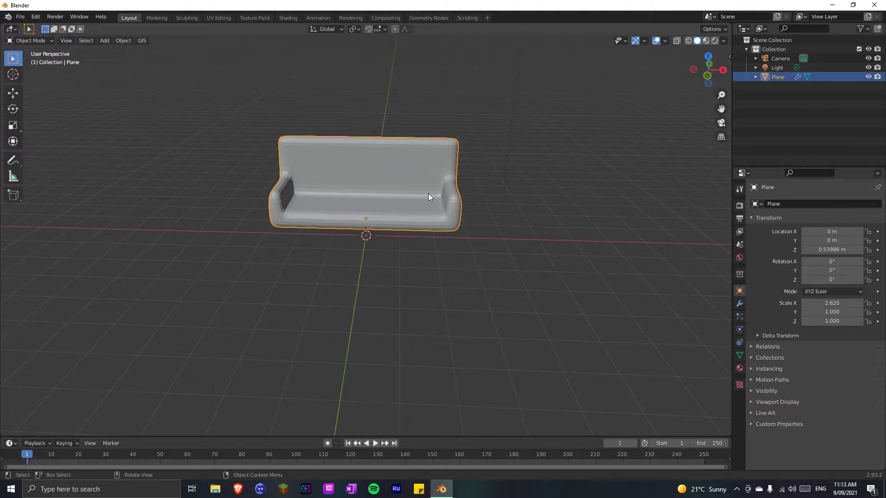
pyautogui.rightClick(428, 197)
pyautogui.click(429, 194)
pyautogui.click(264, 268)
# Place the 3D cursor on the left half of the sofa's seat and add a plane there.
pyautogui.moveTo(264, 268); pyautogui.dragTo(294, 309, button='middle')
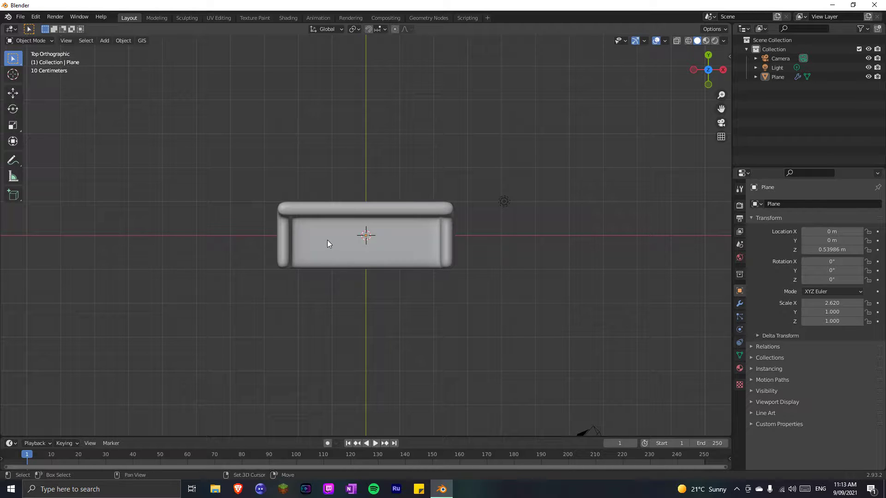
pyautogui.moveTo(328, 241); pyautogui.dragTo(341, 286, button='middle')
pyautogui.hotkey('shift', 'a')
pyautogui.click(342, 289)
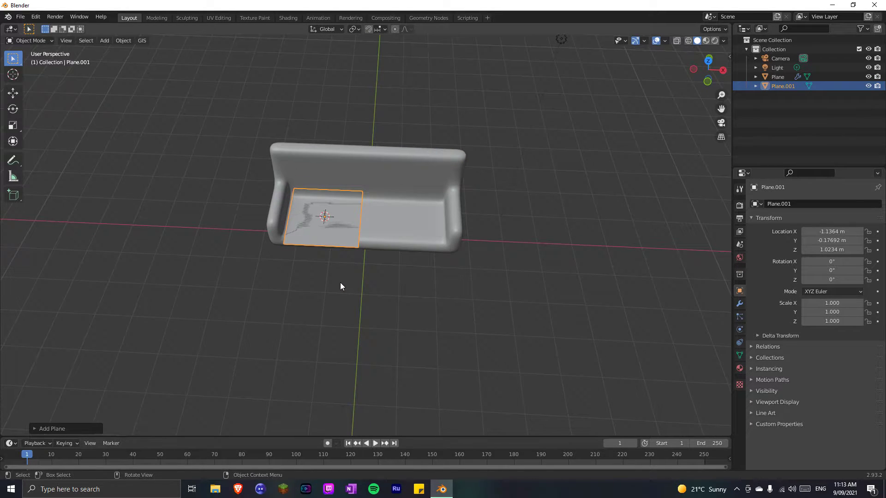
# Scale the new plane to about 0.67 along Y and about 1.07 along X.
pyautogui.press('s')
pyautogui.press('y')
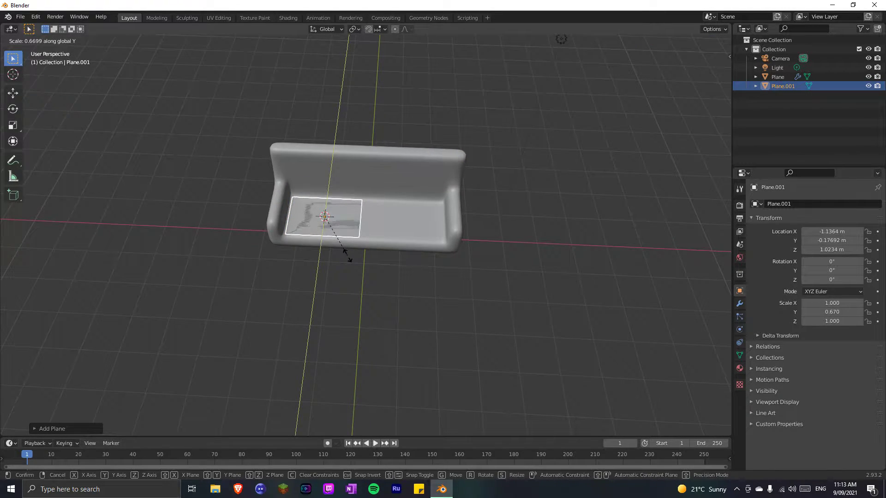
pyautogui.click(348, 257)
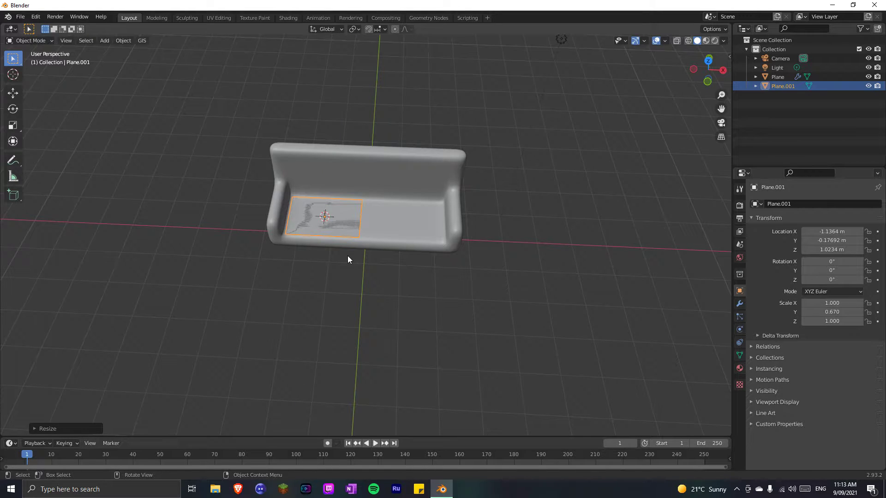
pyautogui.press('s')
pyautogui.press('x')
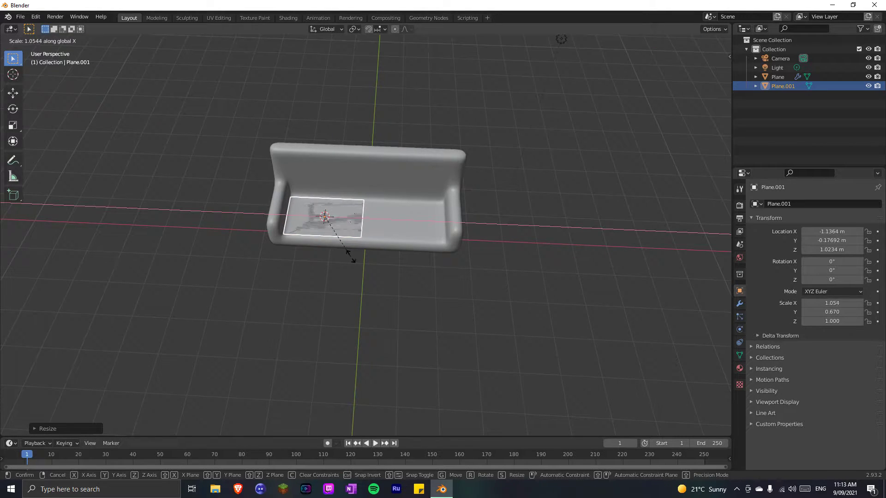
pyautogui.click(353, 260)
# Move the plane along X to about -1.07 m and deselect it.
pyautogui.press('g')
pyautogui.press('x')
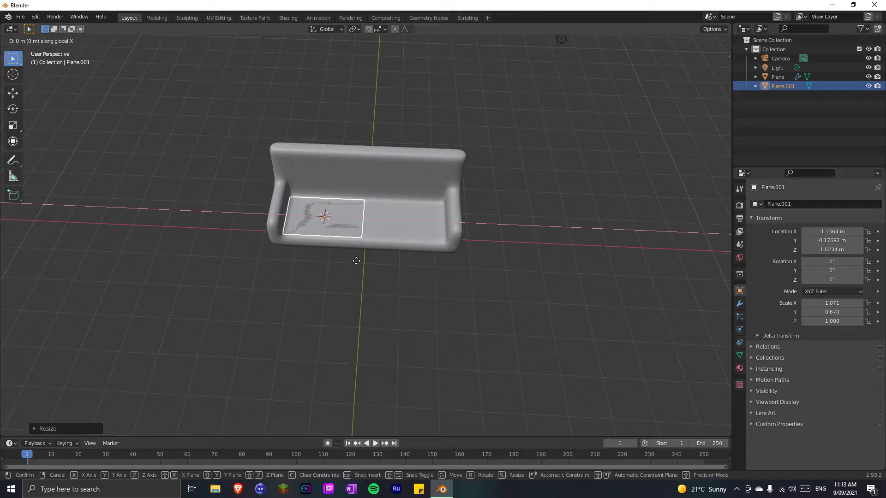
pyautogui.click(358, 261)
pyautogui.click(322, 306)
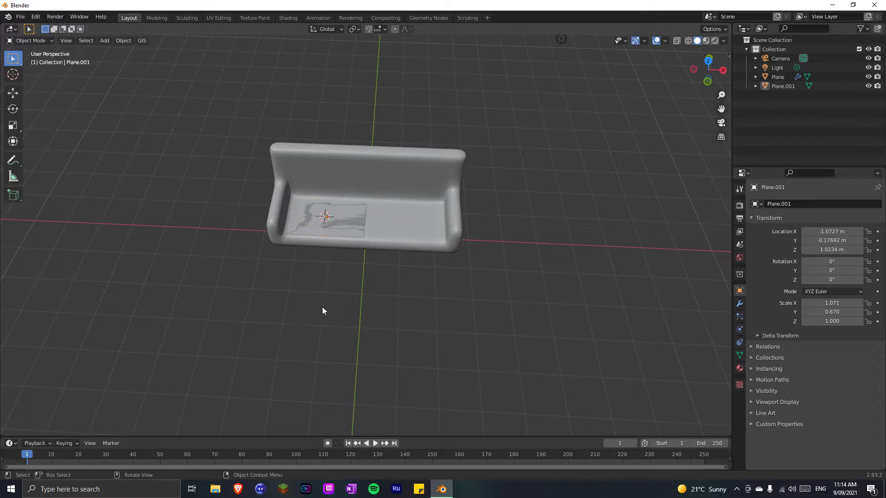
# Select the plane on the seat and enter Edit Mode.
pyautogui.moveTo(322, 307)
pyautogui.mouseDown(button='middle')
pyautogui.moveTo(321, 347)
pyautogui.moveTo(323, 292)
pyautogui.mouseUp(button='middle')
pyautogui.click(342, 211)
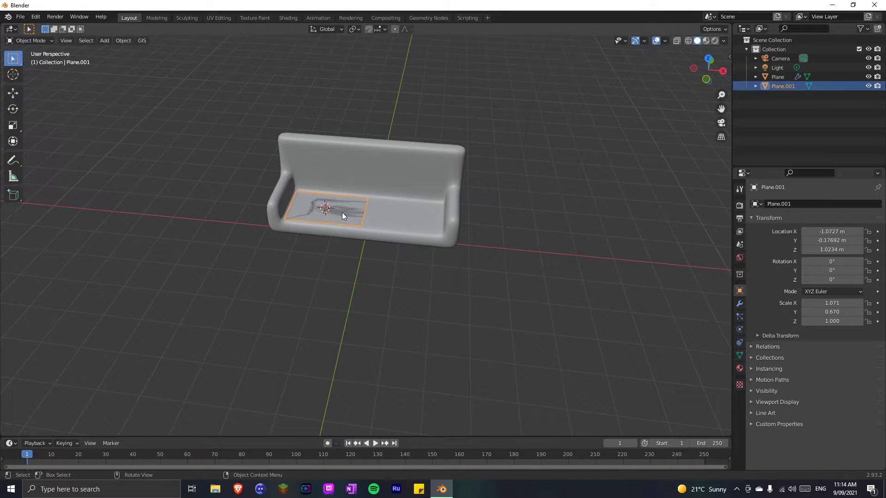
pyautogui.press('Tab')
# Try extruding the seat plane upward, and undo the extrusion.
pyautogui.press('e')
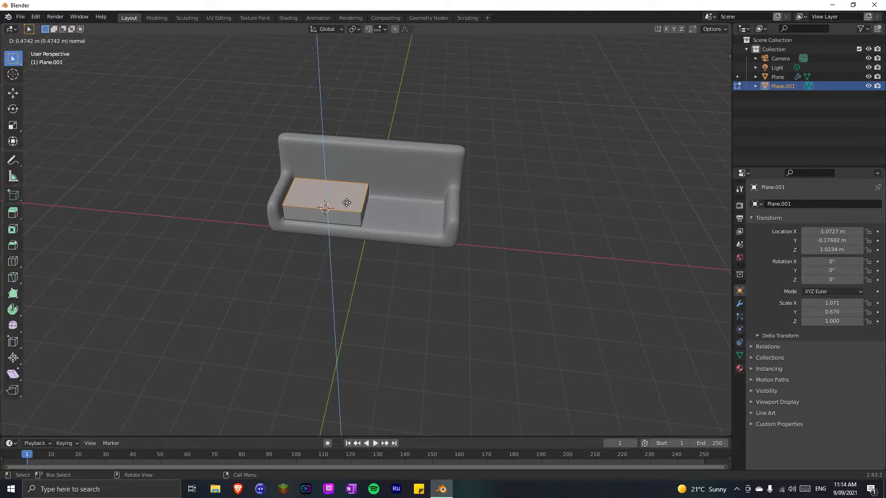
pyautogui.click(319, 263)
pyautogui.click(319, 263)
pyautogui.moveTo(319, 263)
pyautogui.mouseDown(button='middle')
pyautogui.moveTo(326, 234)
pyautogui.moveTo(317, 260)
pyautogui.mouseUp(button='middle')
pyautogui.hotkey('ctrl', 'z')
pyautogui.hotkey('ctrl', 'z')
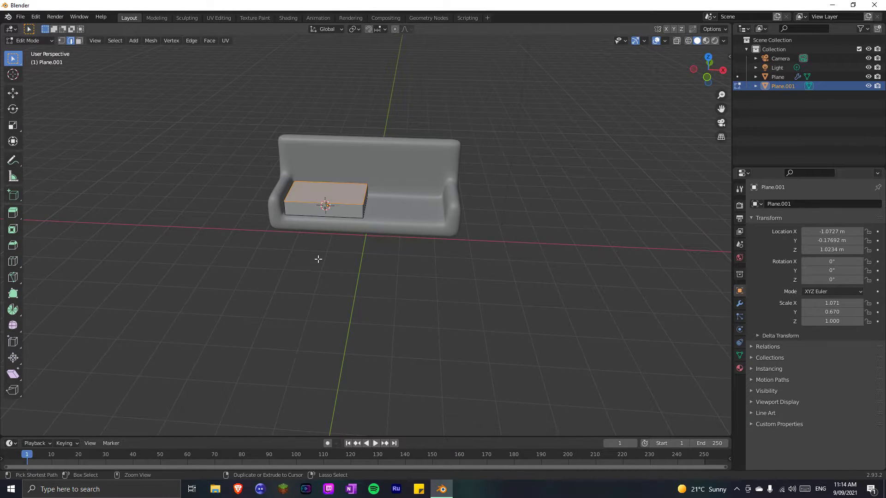
# Extrude the seat plane upward into a cushion block that fills the left half of the seat.
pyautogui.press('e')
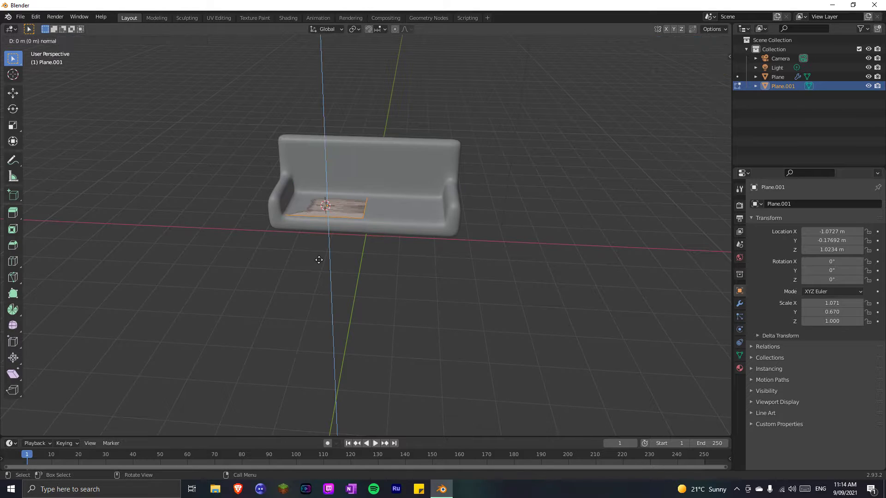
pyautogui.click(322, 243)
pyautogui.click(317, 284)
pyautogui.moveTo(316, 285); pyautogui.dragTo(328, 258, button='middle')
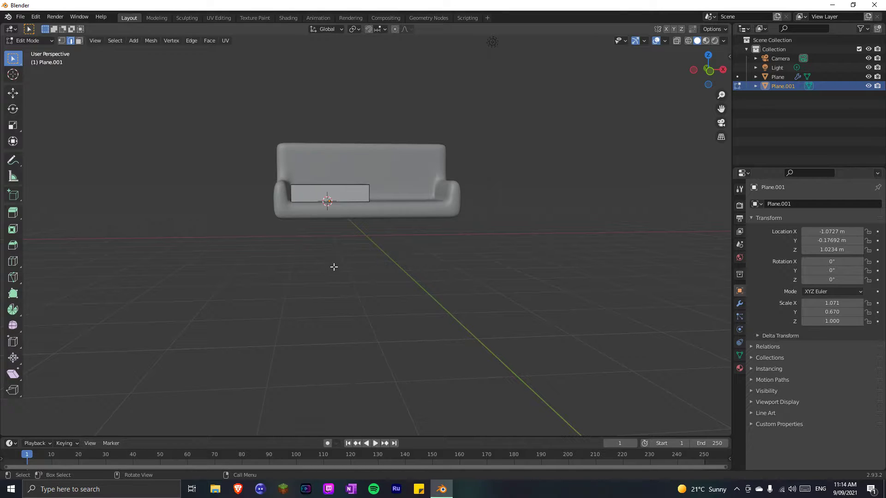
pyautogui.moveTo(334, 267)
pyautogui.mouseDown(button='middle')
pyautogui.moveTo(326, 297)
pyautogui.moveTo(340, 293)
pyautogui.moveTo(355, 323)
pyautogui.moveTo(324, 267)
pyautogui.mouseUp(button='middle')
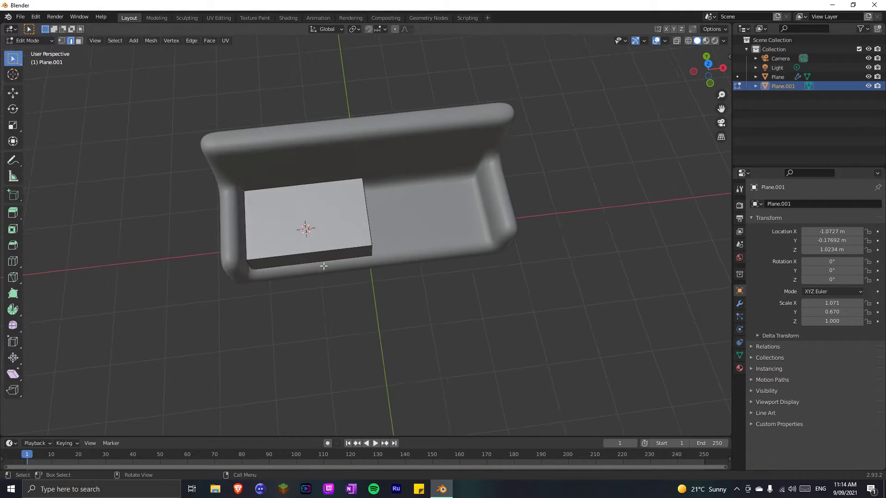
pyautogui.moveTo(328, 230); pyautogui.dragTo(95, 328, button='middle')
pyautogui.hotkey('ctrl', 'r')
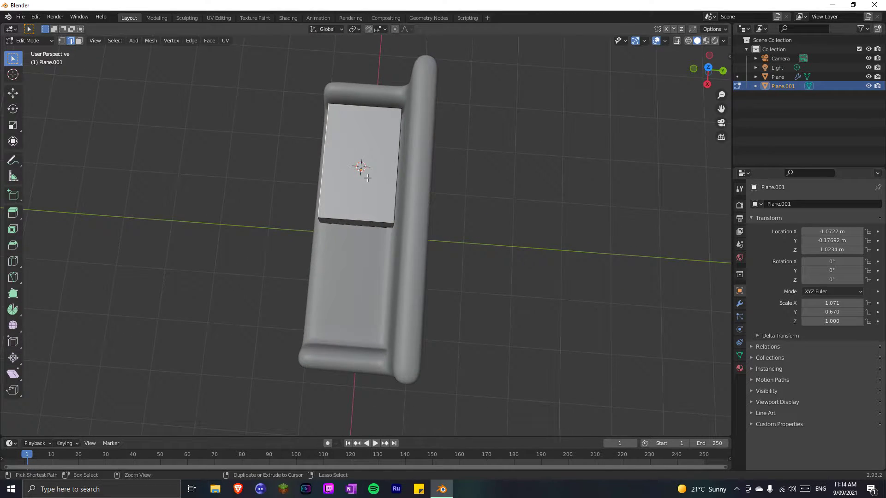
pyautogui.scroll(1, 351, 175)
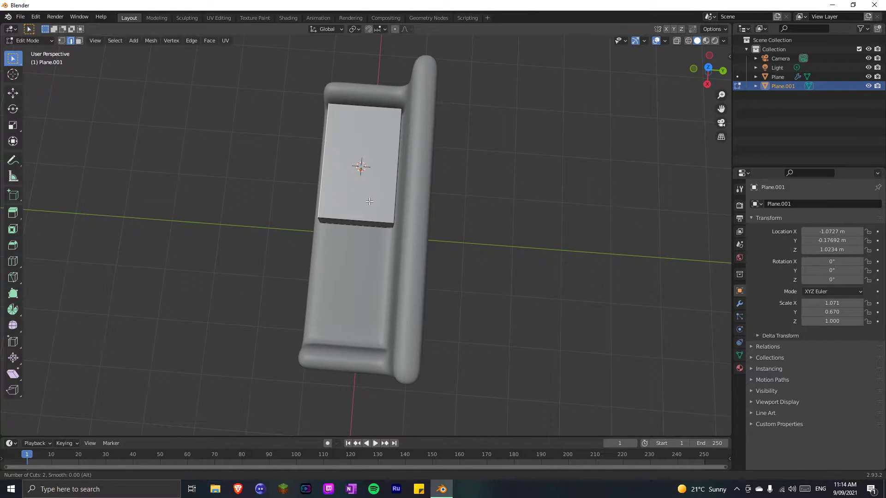
pyautogui.press('Escape')
pyautogui.hotkey('ctrl', 'e')
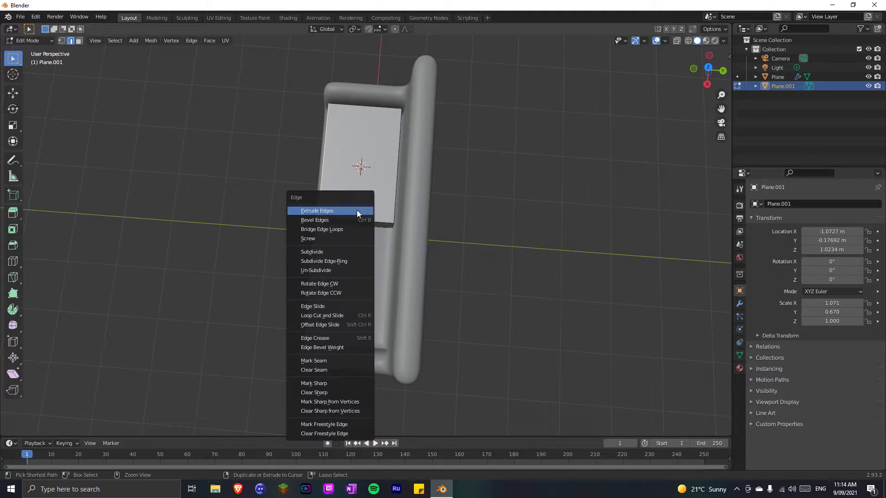
pyautogui.press('Escape')
# Add three evenly spaced loop cuts running lengthwise through the cushion block, without sliding them.
pyautogui.hotkey('ctrl', 'r')
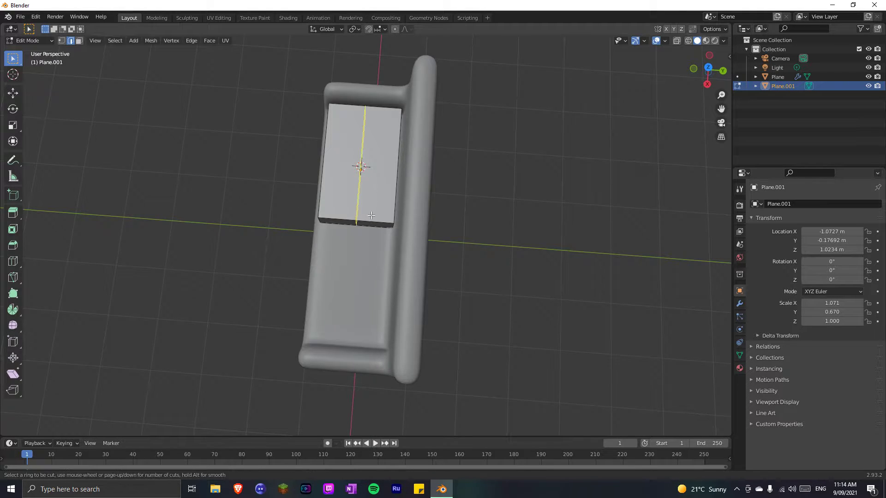
pyautogui.scroll(2, 370, 216)
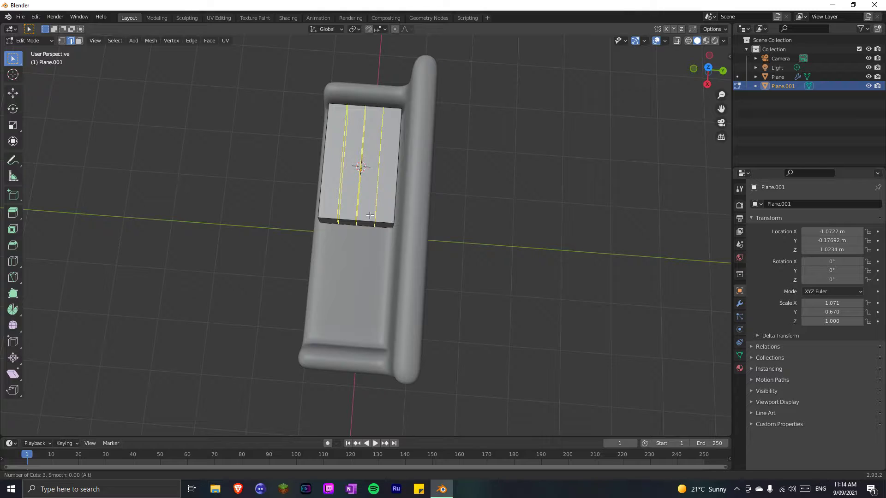
pyautogui.scroll(1, 369, 216)
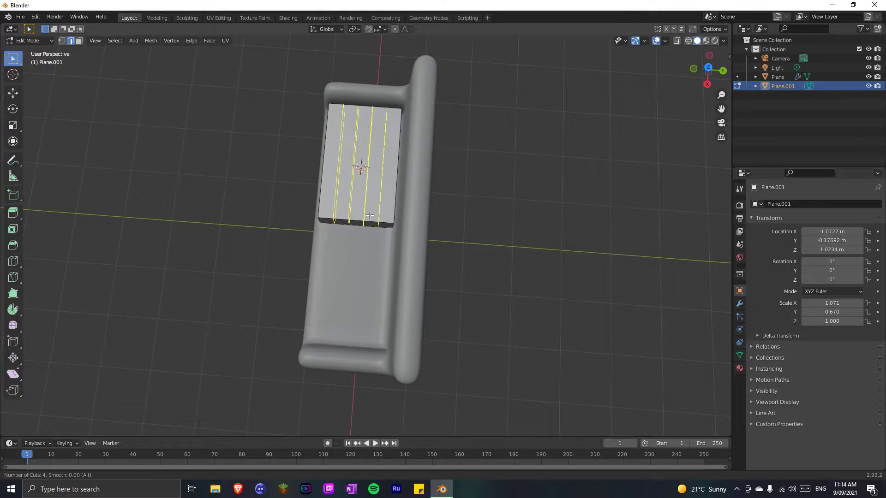
pyautogui.scroll(-1, 370, 216)
pyautogui.click(366, 214)
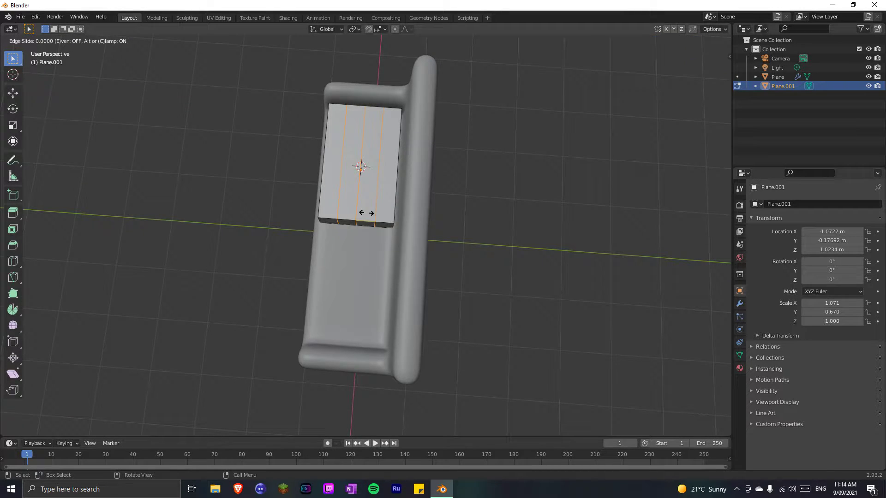
pyautogui.click(367, 213)
pyautogui.click(219, 208)
# Add three evenly spaced loop cuts running front to back through the cushion block, without sliding them.
pyautogui.moveTo(219, 208); pyautogui.dragTo(327, 210, button='middle')
pyautogui.hotkey('ctrl', 'r')
pyautogui.scroll(1, 294, 236)
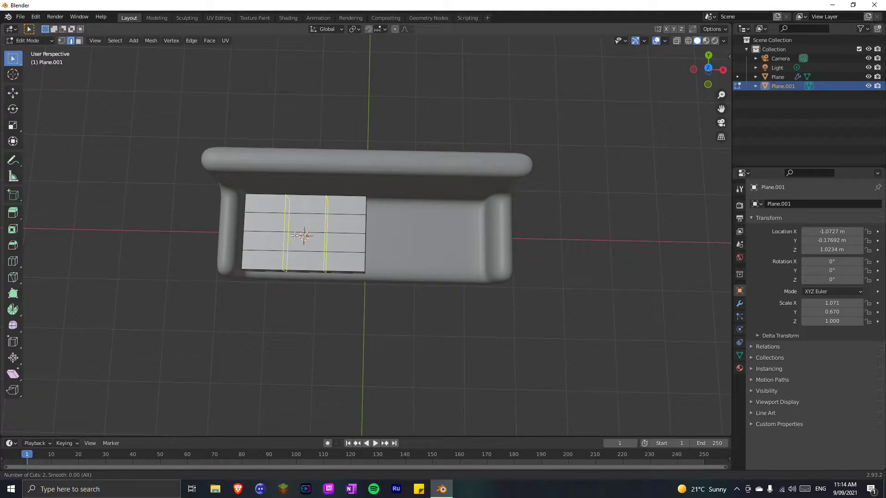
pyautogui.scroll(1, 295, 236)
pyautogui.click(296, 233)
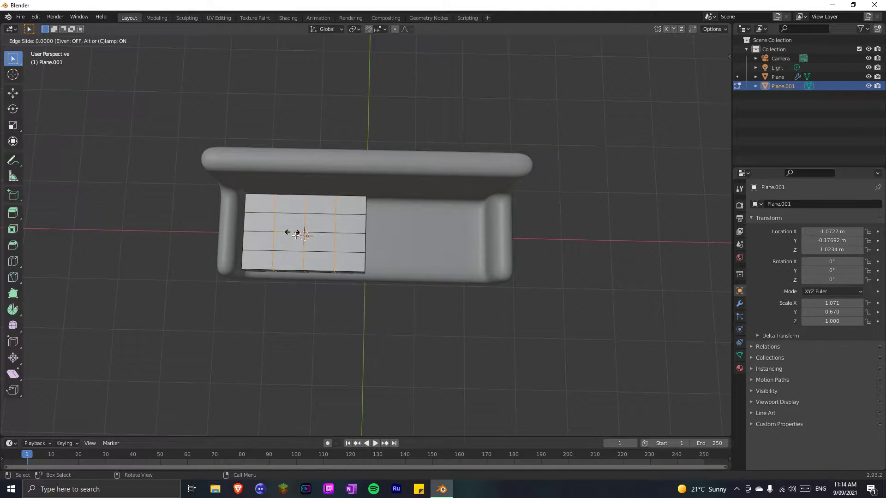
pyautogui.click(297, 234)
pyautogui.click(293, 323)
pyautogui.moveTo(292, 323); pyautogui.dragTo(296, 304, button='middle')
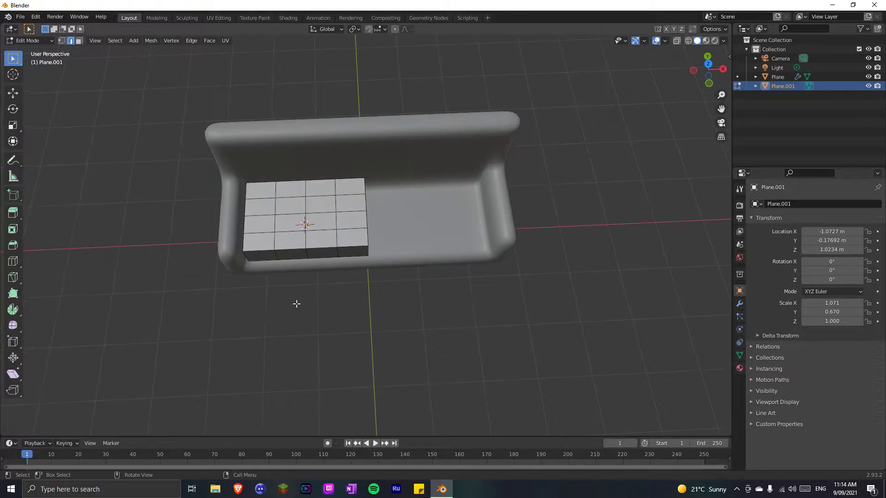
# Scale the two outer front-to-back edge loops of the cushion outward along X by about 1.8, close to its short sides.
pyautogui.keyDown('alt'); pyautogui.click(277, 241); pyautogui.keyUp('alt')
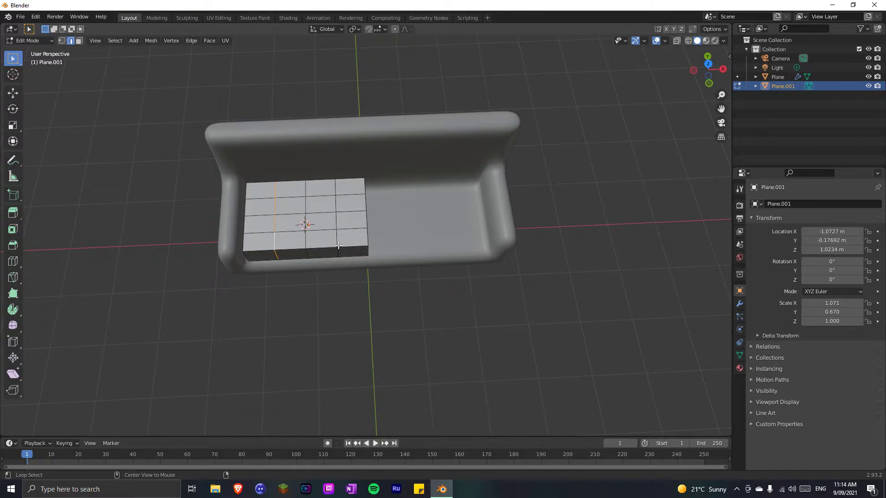
pyautogui.keyDown('alt'); pyautogui.keyDown('shift'); pyautogui.click(339, 242); pyautogui.keyUp('shift'); pyautogui.keyUp('alt')
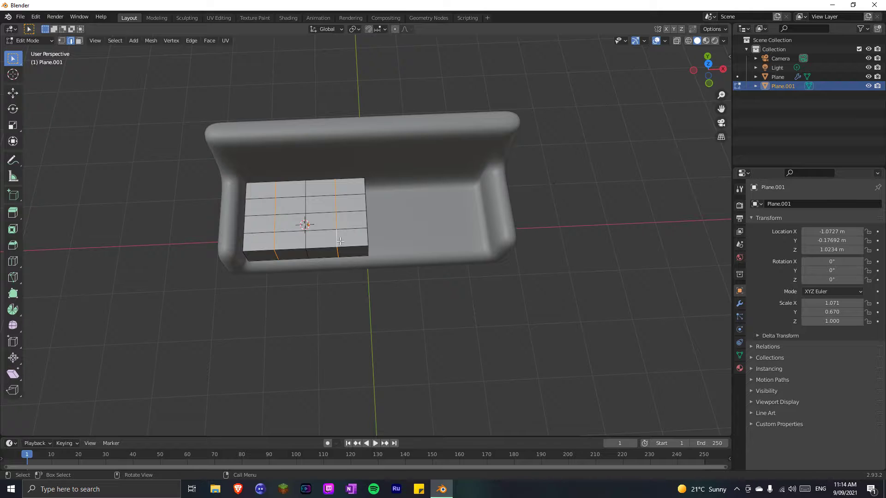
pyautogui.press('s')
pyautogui.press('x')
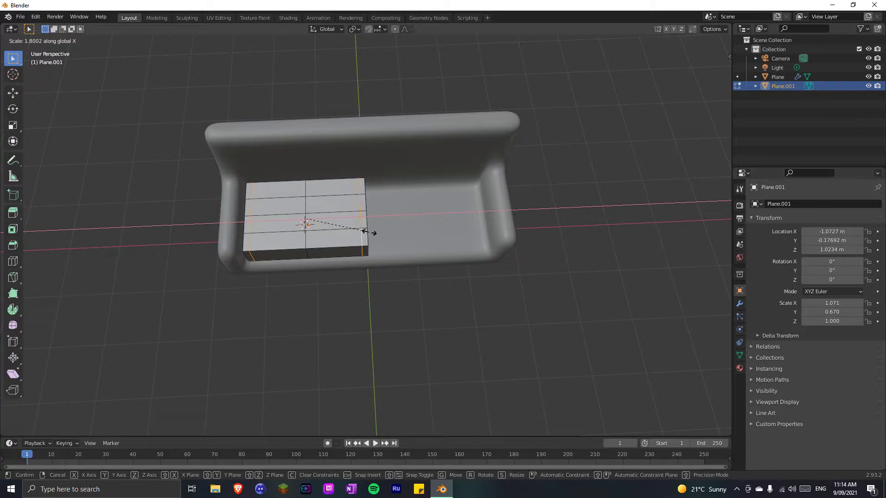
pyautogui.click(365, 233)
# Scale the two outer lengthwise edge loops of the cushion outward along Y by about 1.63, close to its front and back.
pyautogui.moveTo(337, 311); pyautogui.dragTo(280, 249, button='middle')
pyautogui.keyDown('alt'); pyautogui.click(337, 202); pyautogui.keyUp('alt')
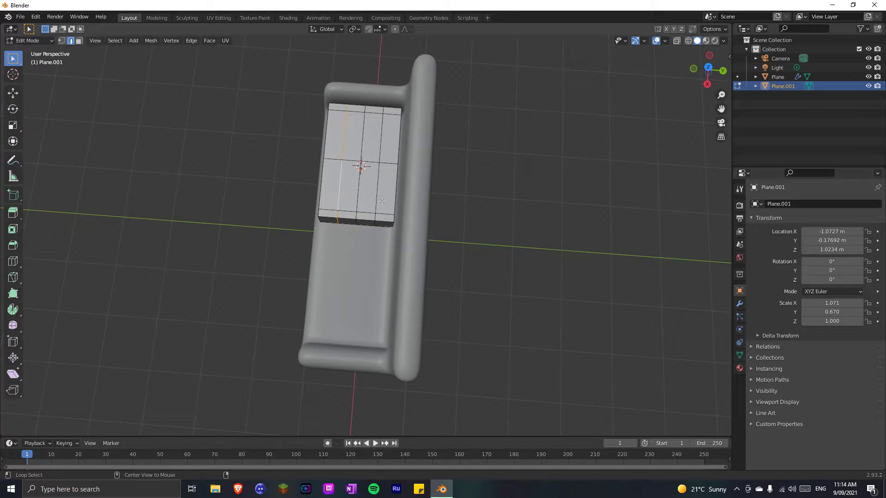
pyautogui.keyDown('alt'); pyautogui.keyDown('shift'); pyautogui.click(381, 201); pyautogui.keyUp('shift'); pyautogui.keyUp('alt')
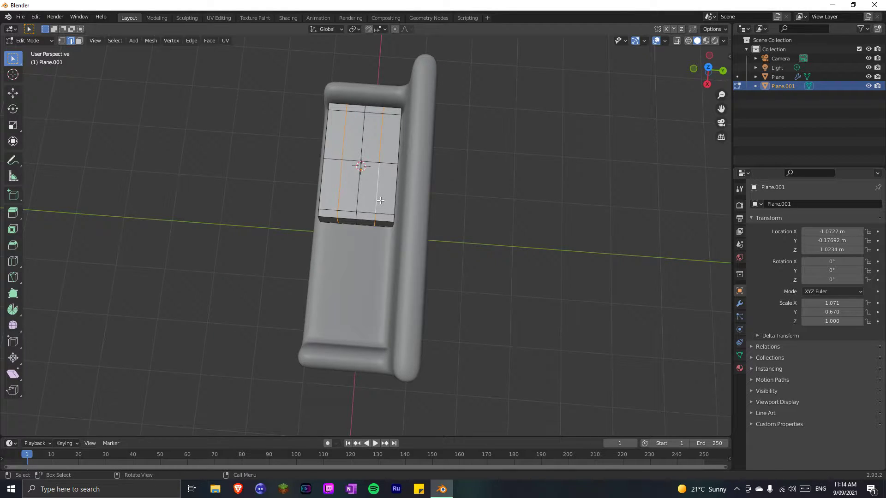
pyautogui.press('s')
pyautogui.press('y')
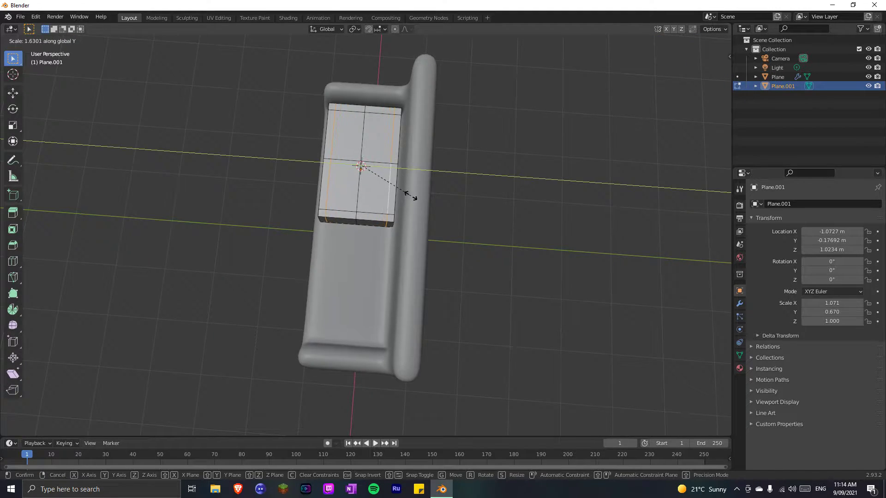
pyautogui.click(406, 193)
# Poke the four large faces on top of the cushion block.
pyautogui.moveTo(192, 212); pyautogui.dragTo(313, 194, button='middle')
pyautogui.press('3')
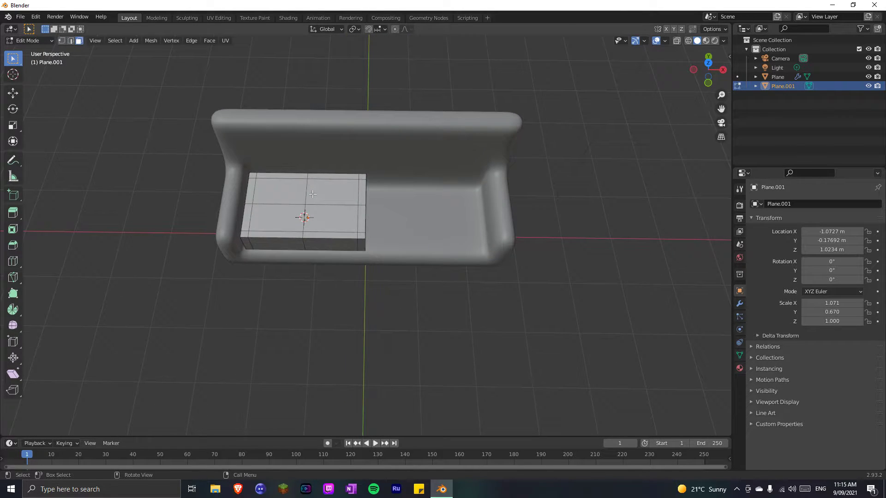
pyautogui.keyDown('shift'); pyautogui.rightClick(278, 190); pyautogui.keyUp('shift')
pyautogui.click(289, 196)
pyautogui.keyDown('shift'); pyautogui.click(325, 195); pyautogui.keyUp('shift')
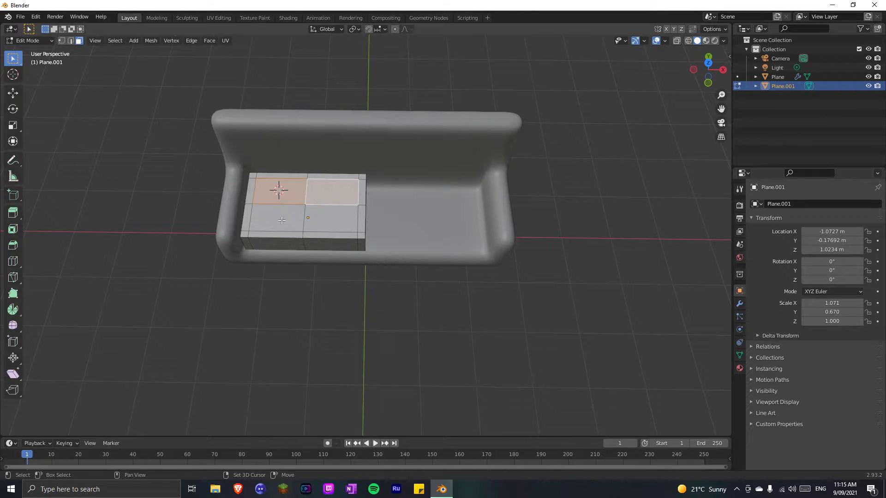
pyautogui.keyDown('shift'); pyautogui.click(282, 221); pyautogui.keyUp('shift')
pyautogui.keyDown('shift'); pyautogui.click(315, 223); pyautogui.keyUp('shift')
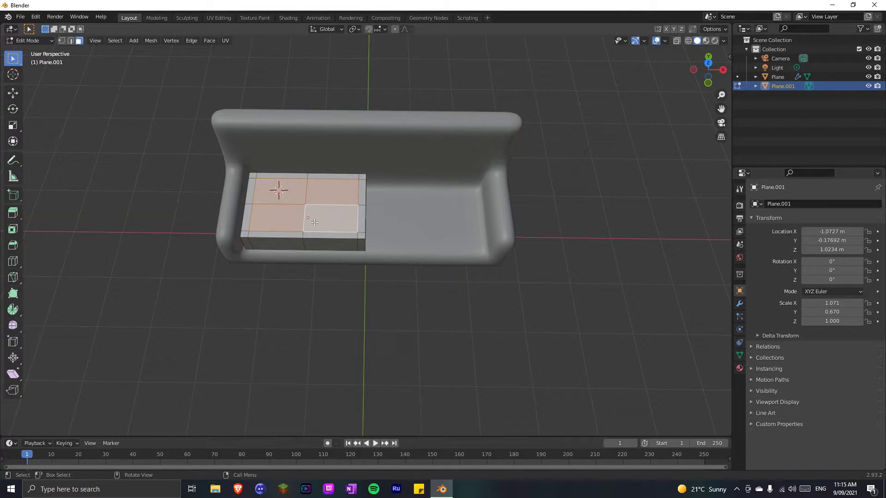
pyautogui.rightClick(316, 212)
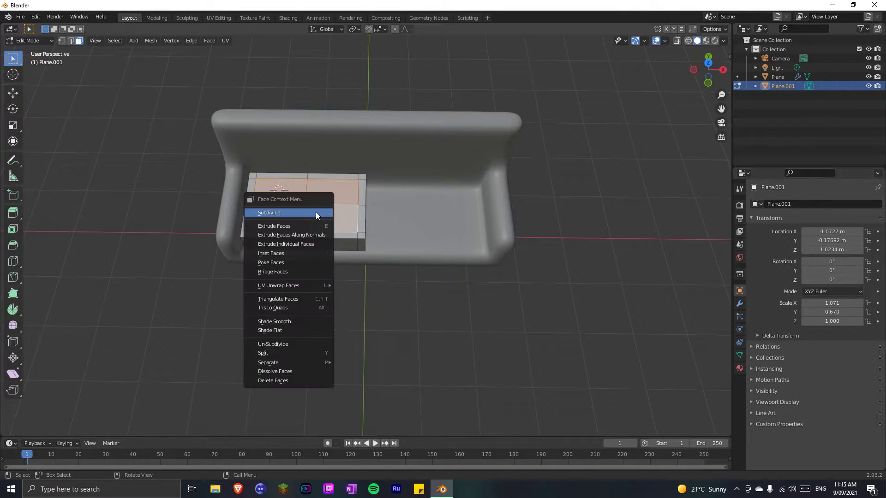
pyautogui.click(302, 263)
pyautogui.click(263, 301)
pyautogui.moveTo(266, 302)
pyautogui.mouseDown(button='middle')
pyautogui.moveTo(270, 312)
pyautogui.moveTo(275, 288)
pyautogui.mouseUp(button='middle')
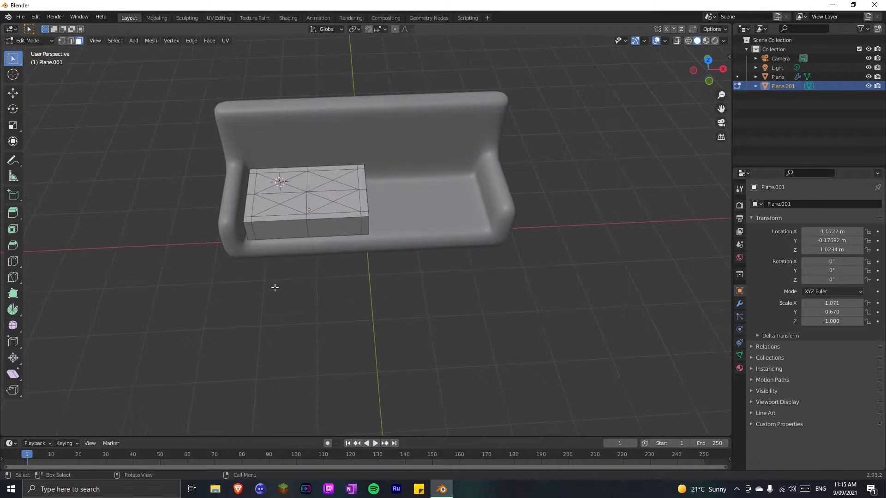
# Bevel the centre vertices of the four poked faces with a vertex bevel about 0.104 m wide.
pyautogui.keyDown('shift'); pyautogui.rightClick(427, 209); pyautogui.keyUp('shift')
pyautogui.moveTo(311, 263); pyautogui.dragTo(350, 278, button='middle')
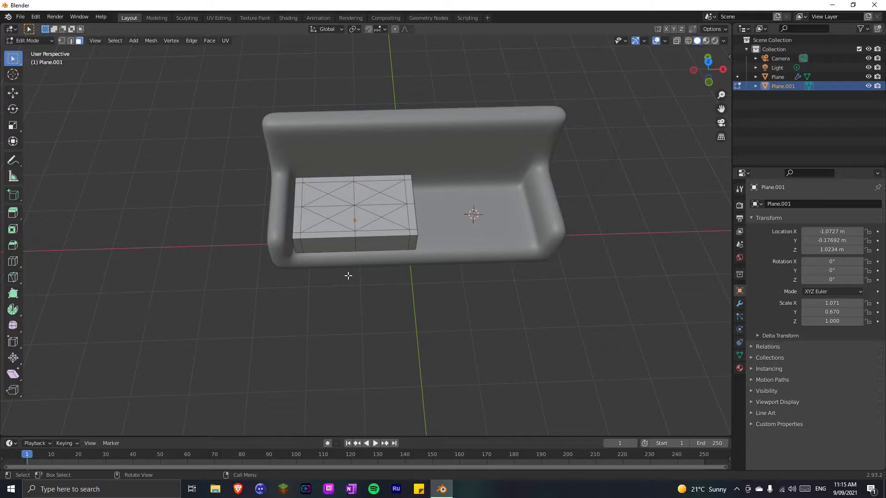
pyautogui.press('1')
pyautogui.keyDown('shift'); pyautogui.click(380, 197); pyautogui.keyUp('shift')
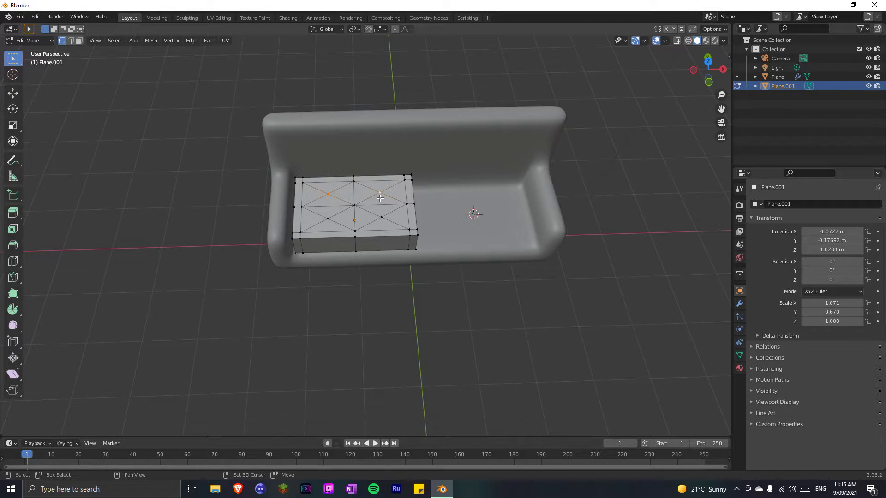
pyautogui.keyDown('shift'); pyautogui.click(383, 221); pyautogui.keyUp('shift')
pyautogui.keyDown('shift'); pyautogui.click(333, 222); pyautogui.keyUp('shift')
pyautogui.scroll(2, 338, 289)
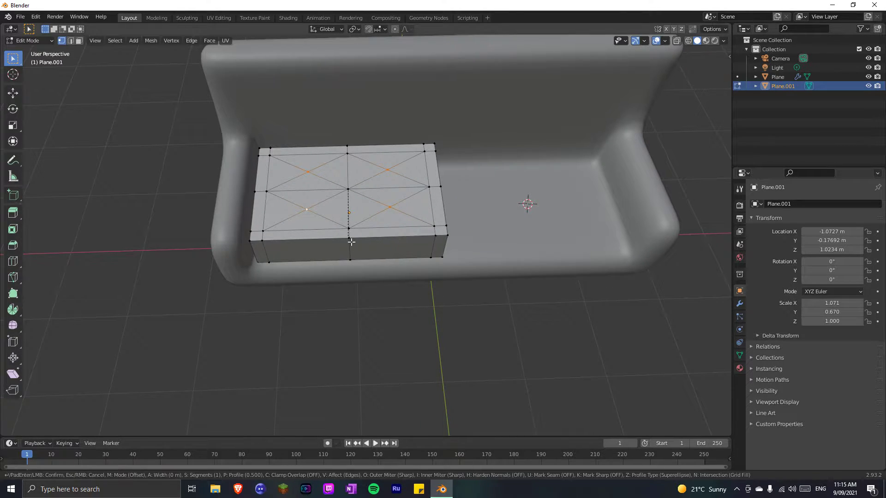
pyautogui.hotkey('ctrl', 'b')
pyautogui.press('v')
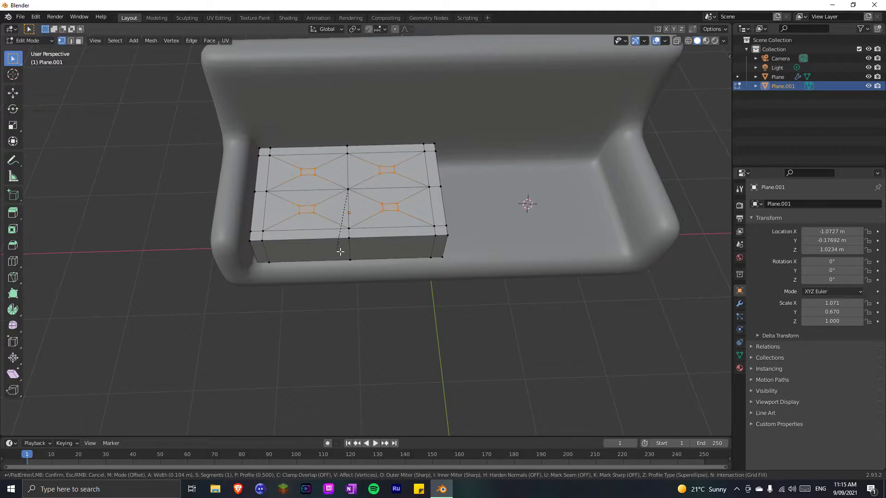
pyautogui.click(341, 252)
pyautogui.click(323, 308)
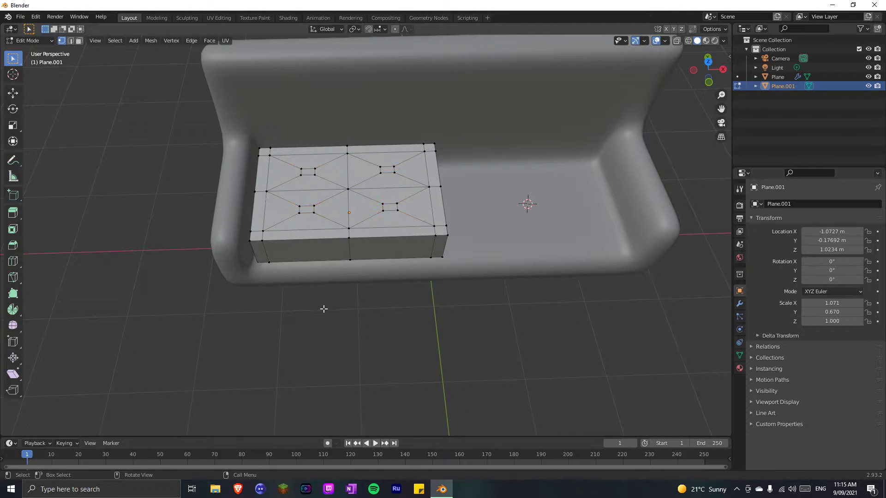
# Move the four small beveled faces on the cushion top down about 0.09 m along Z to form tufted dimples.
pyautogui.moveTo(323, 309); pyautogui.dragTo(333, 332, button='middle')
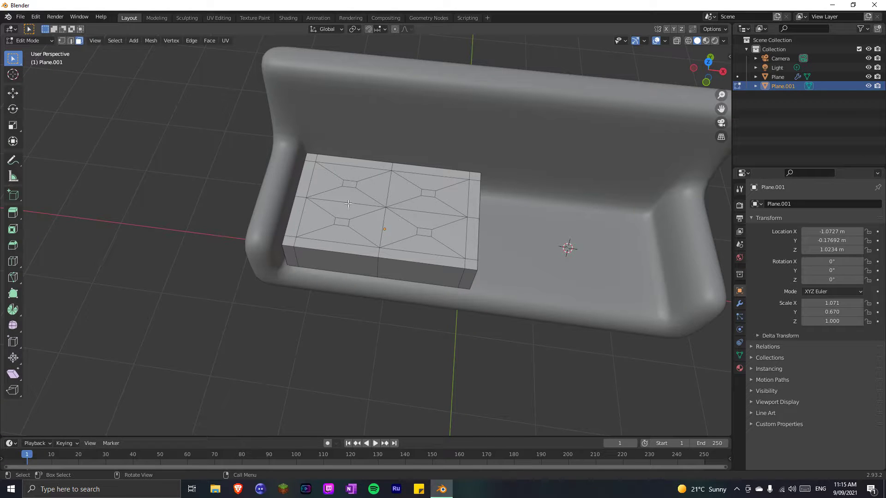
pyautogui.click(350, 188)
pyautogui.keyDown('shift'); pyautogui.click(429, 193); pyautogui.keyUp('shift')
pyautogui.keyDown('shift'); pyautogui.click(424, 232); pyautogui.keyUp('shift')
pyautogui.keyDown('shift'); pyautogui.click(342, 223); pyautogui.keyUp('shift')
pyautogui.moveTo(346, 225); pyautogui.dragTo(322, 207, button='middle')
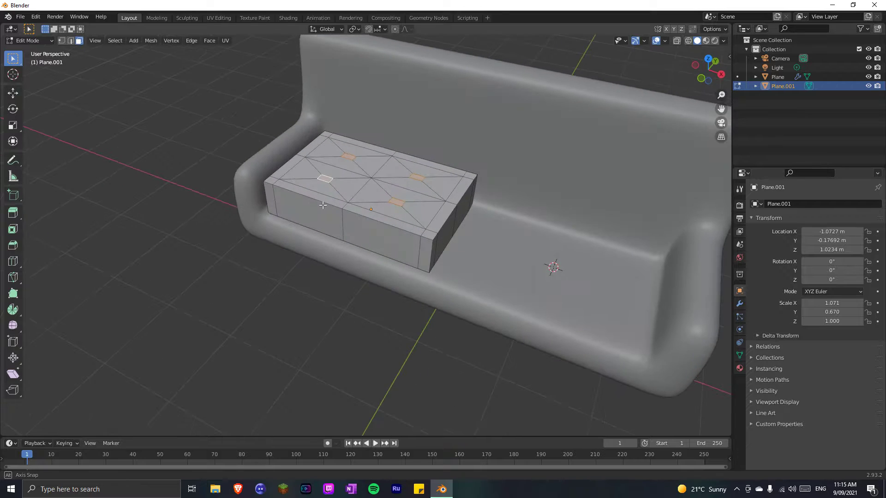
pyautogui.press('g')
pyautogui.press('z')
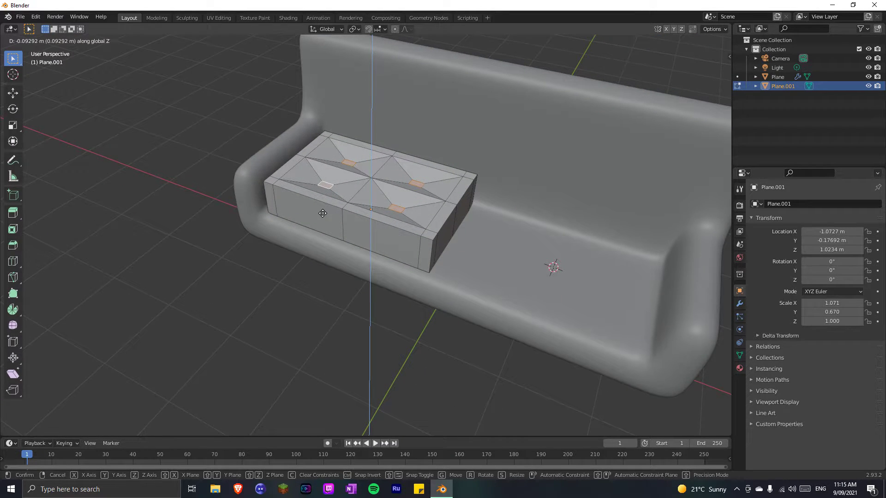
pyautogui.click(322, 214)
# Give the cushion a level 2 subdivision surface in Object Mode and shade it smooth.
pyautogui.moveTo(322, 213); pyautogui.dragTo(323, 253, button='middle')
pyautogui.press('Tab')
pyautogui.click(259, 293)
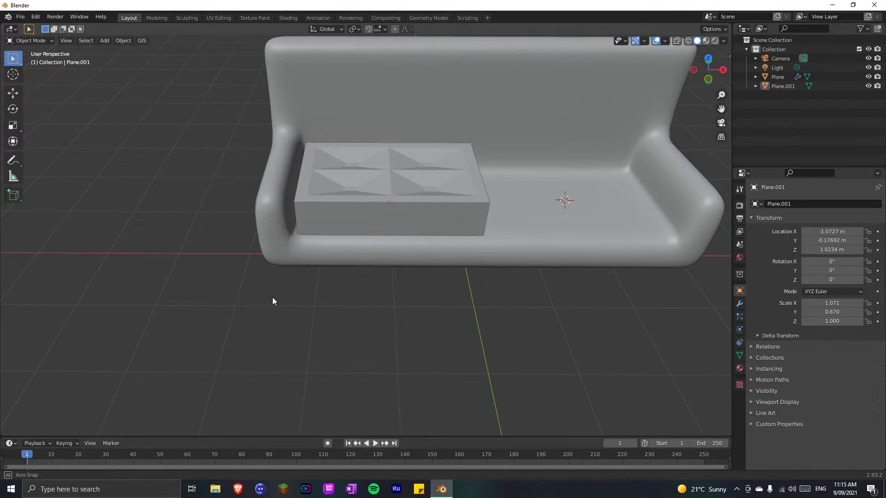
pyautogui.moveTo(272, 301); pyautogui.dragTo(282, 295, button='middle')
pyautogui.click(366, 203)
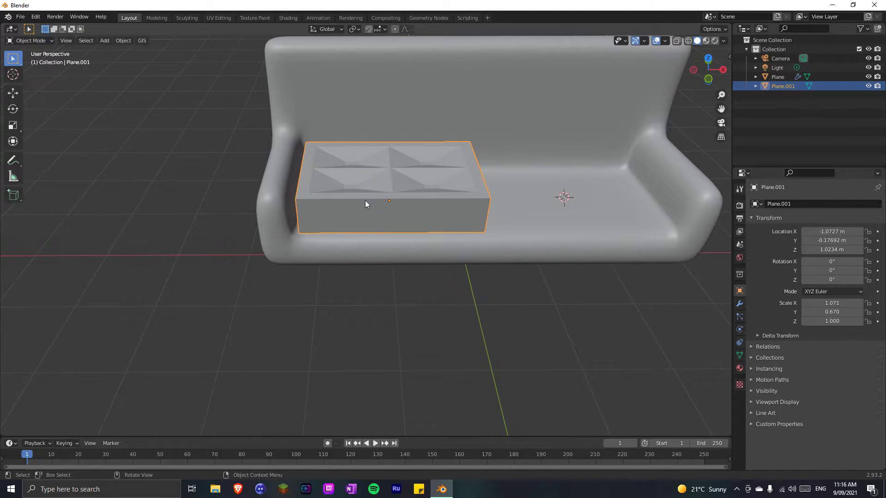
pyautogui.hotkey('ctrl', '2')
pyautogui.rightClick(365, 204)
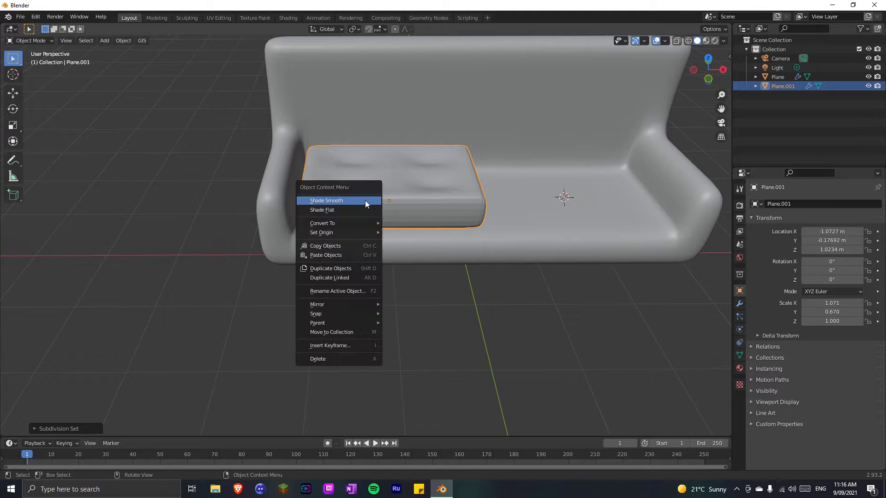
pyautogui.click(364, 204)
pyautogui.moveTo(274, 330); pyautogui.dragTo(299, 345, button='middle')
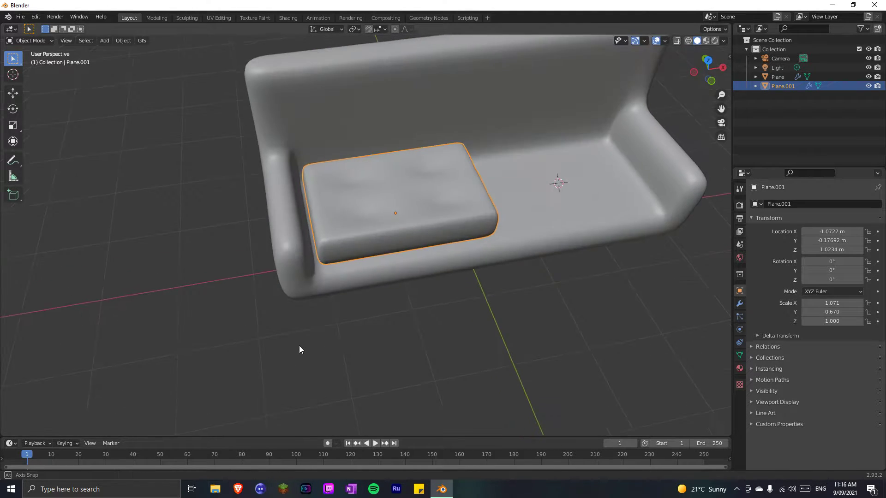
pyautogui.press('Tab')
pyautogui.press('Tab')
pyautogui.click(192, 317)
pyautogui.moveTo(192, 318); pyautogui.dragTo(180, 281, button='middle')
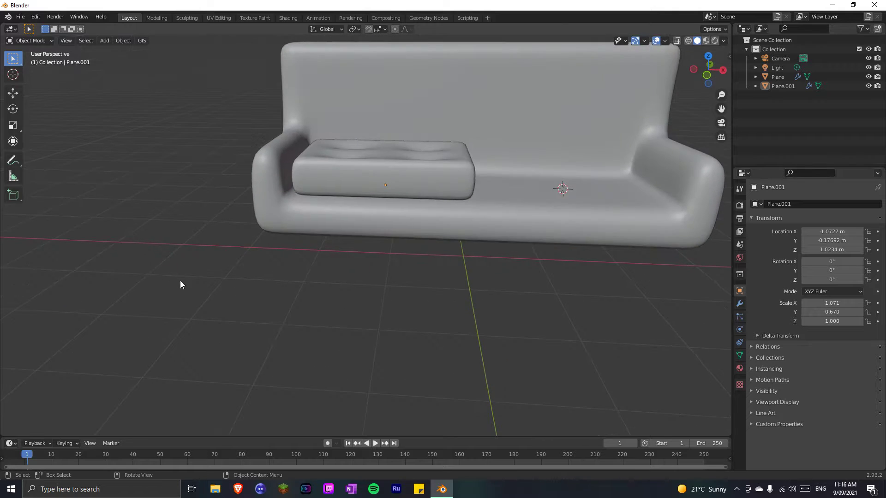
# Duplicate the cushion about 2.17 m along X so the copy fills the right half of the seat.
pyautogui.scroll(-4, 185, 284)
pyautogui.moveTo(246, 323); pyautogui.dragTo(254, 340, button='middle')
pyautogui.click(354, 212)
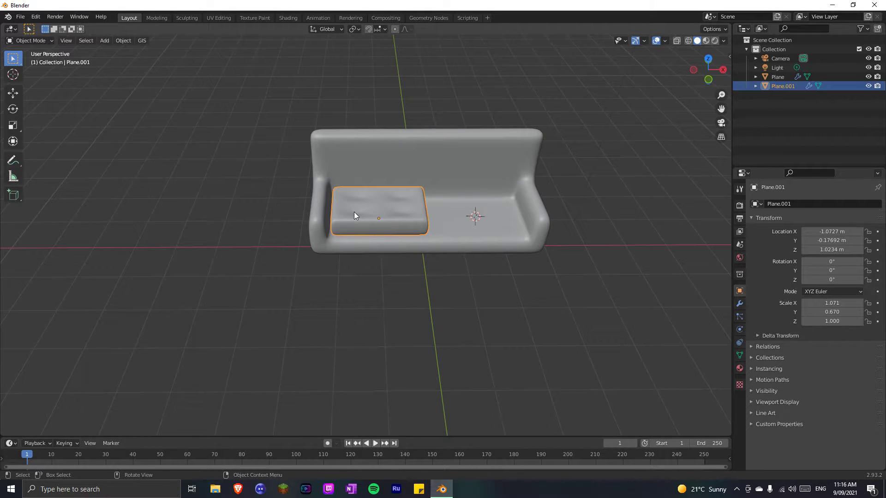
pyautogui.hotkey('shift', 'd')
pyautogui.press('x')
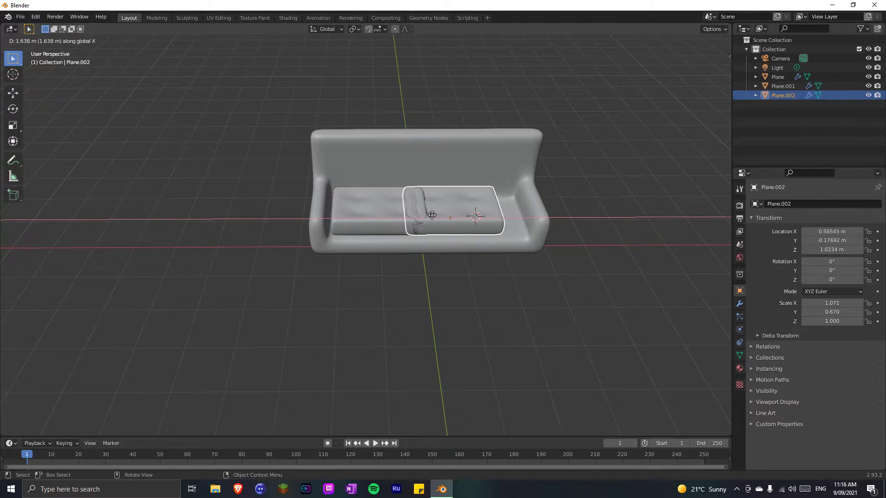
pyautogui.click(453, 212)
pyautogui.click(347, 320)
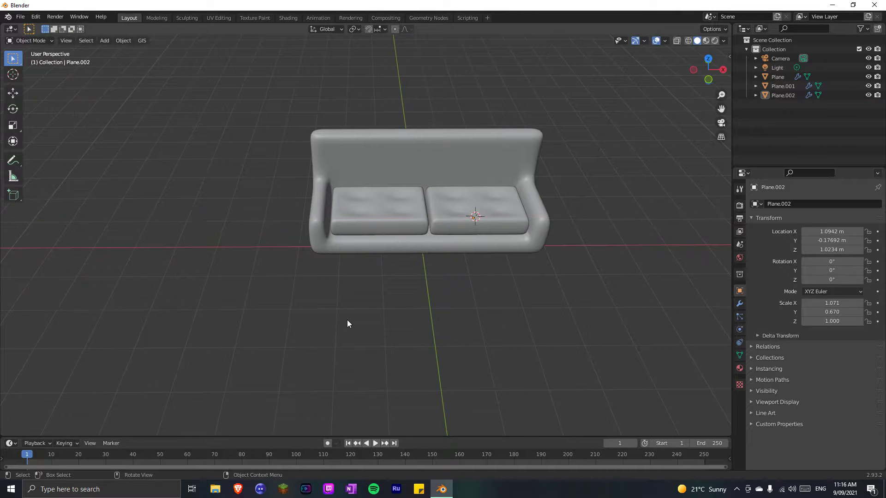
# Place the 3D cursor on the left half of the backrest's front from the front view.
pyautogui.moveTo(347, 320); pyautogui.dragTo(367, 225, button='middle')
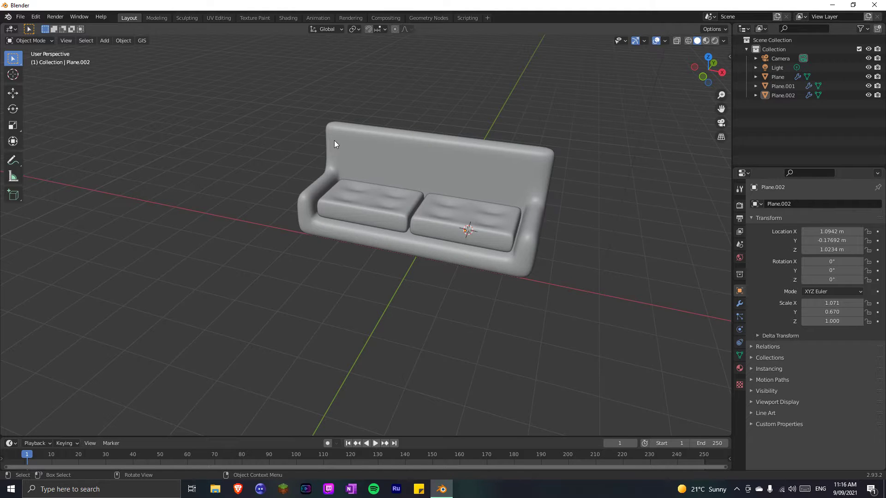
pyautogui.moveTo(514, 172); pyautogui.dragTo(409, 264, button='middle')
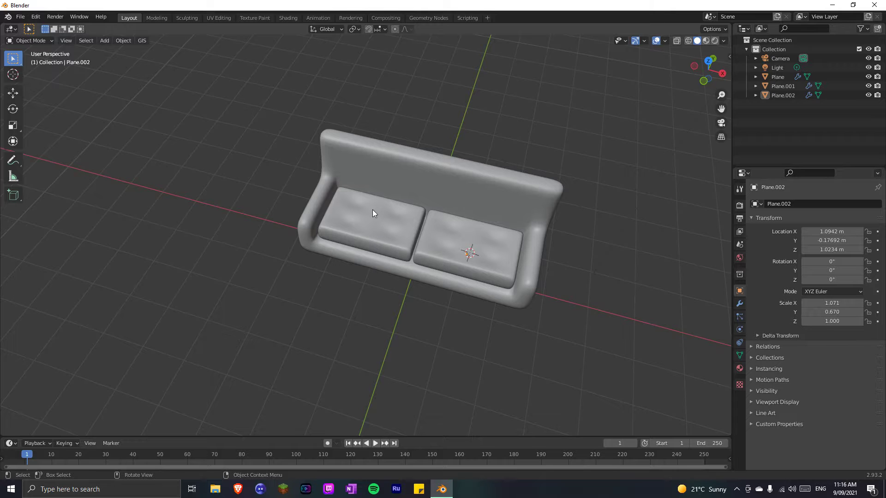
pyautogui.scroll(2, 373, 211)
pyautogui.moveTo(317, 300); pyautogui.dragTo(301, 317, button='middle')
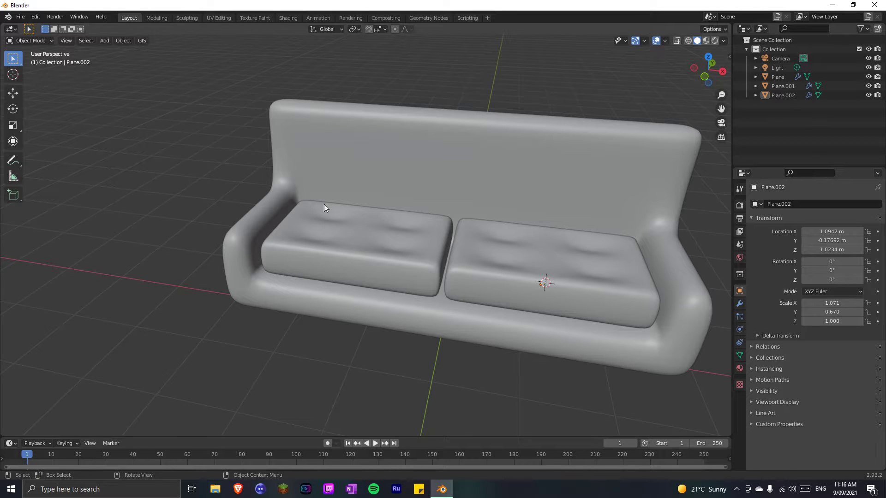
pyautogui.moveTo(322, 215); pyautogui.dragTo(329, 244, button='middle')
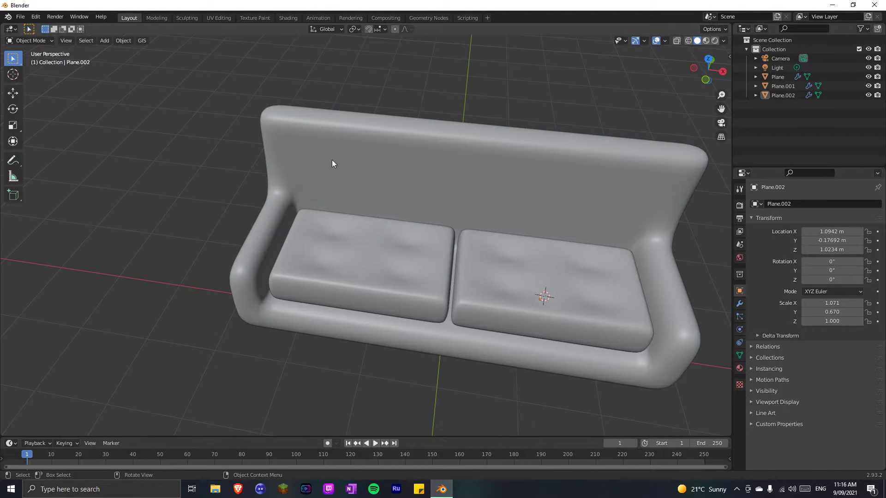
pyautogui.moveTo(333, 163); pyautogui.dragTo(319, 235, button='middle')
pyautogui.press('KP_1')
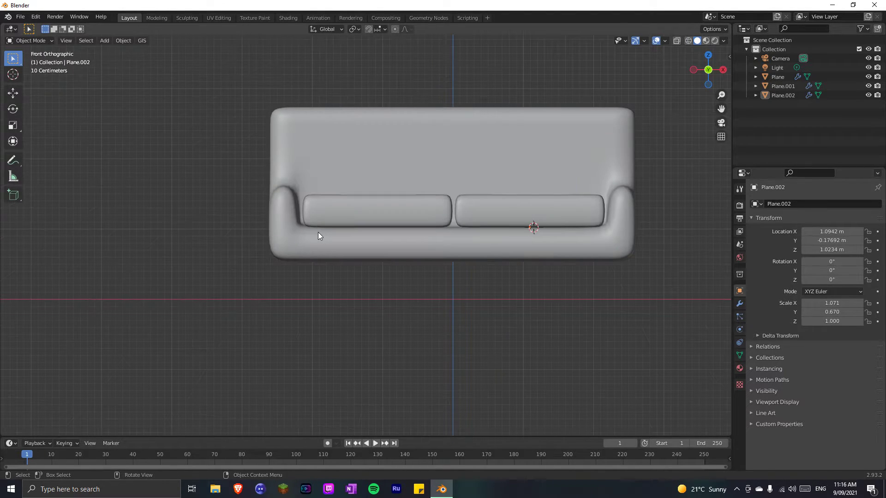
pyautogui.keyDown('shift'); pyautogui.rightClick(366, 151); pyautogui.keyUp('shift')
pyautogui.moveTo(364, 148); pyautogui.dragTo(305, 343, button='middle')
# Add a plane at the 3D cursor on the backrest and rotate it 90° about the X axis.
pyautogui.hotkey('shift', 'a')
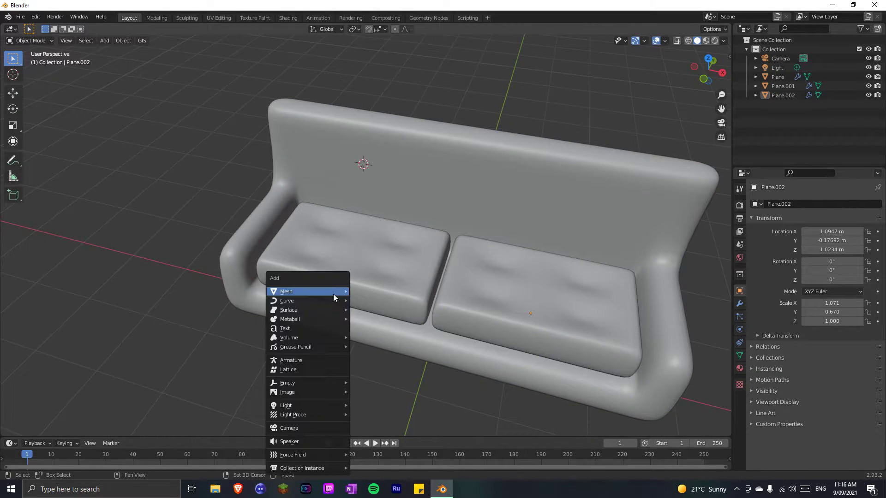
pyautogui.moveTo(334, 294)
pyautogui.click(373, 291)
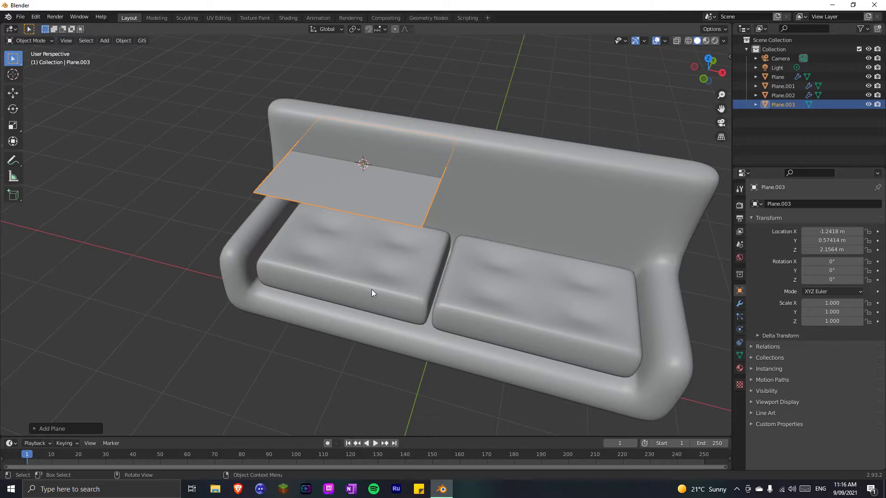
pyautogui.write('rx90')
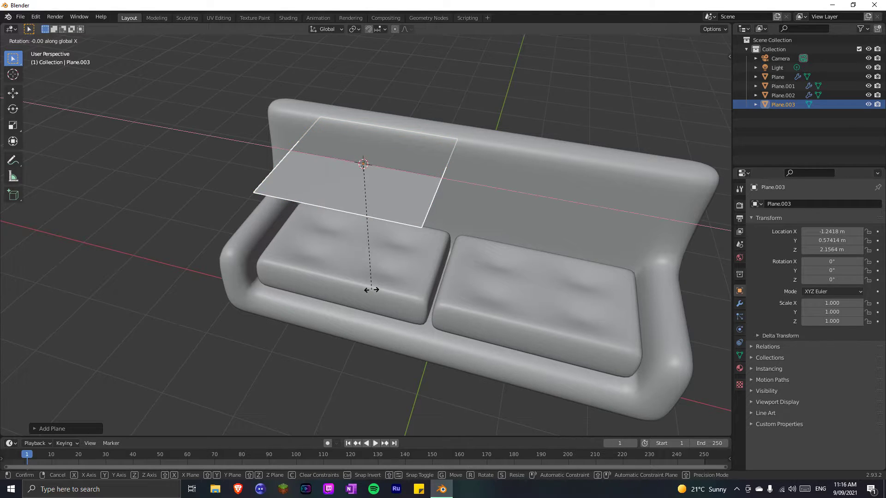
pyautogui.press('Return')
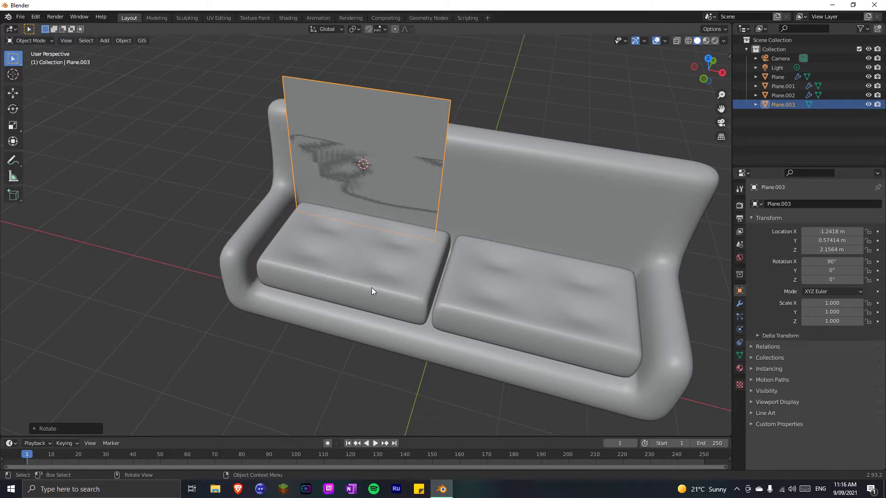
# Scale the upright plane to about 0.774 along global X and about 0.57 along global Z.
pyautogui.press('s')
pyautogui.press('y')
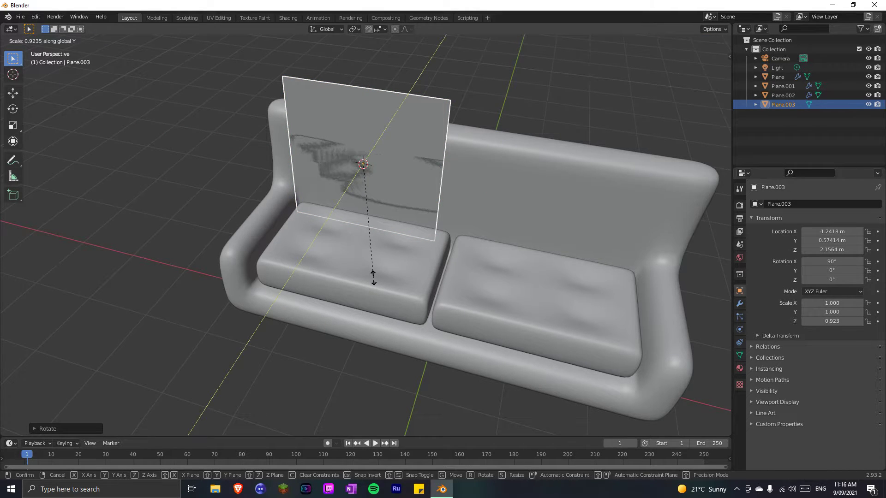
pyautogui.press('x')
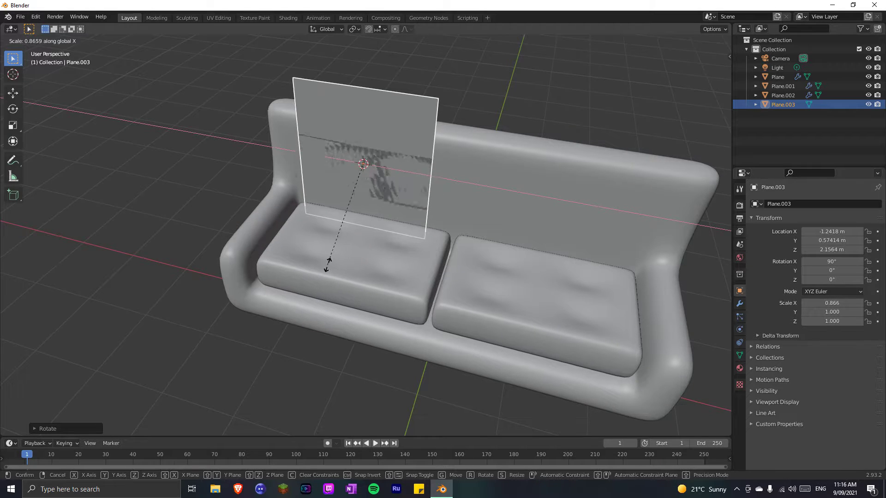
pyautogui.click(329, 255)
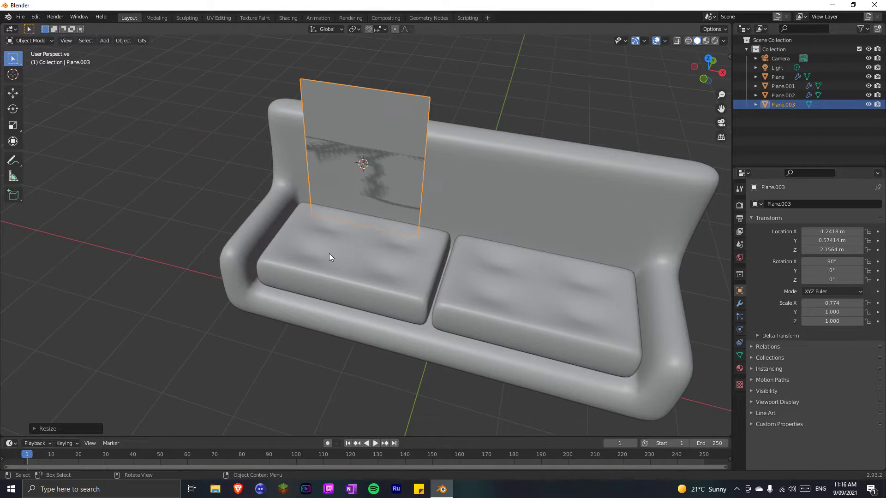
pyautogui.press('s')
pyautogui.press('z')
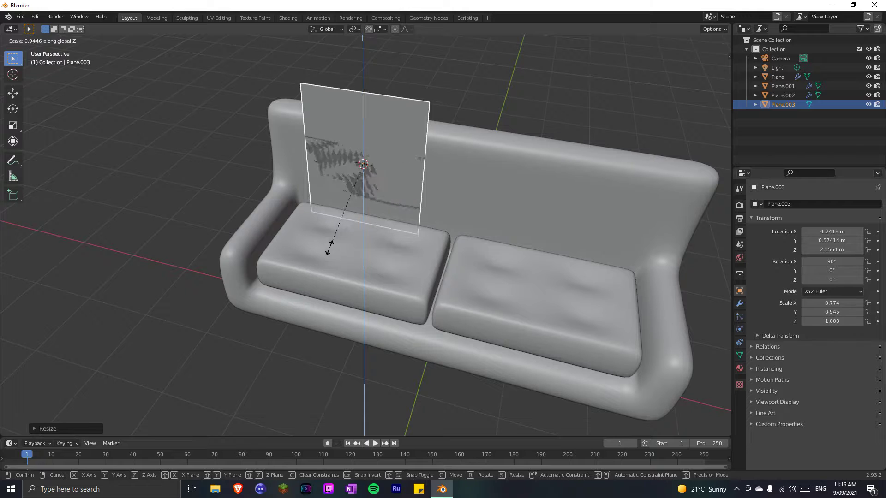
pyautogui.click(339, 215)
# Move the upright plane down about 0.15 m along Z against the backrest.
pyautogui.press('g')
pyautogui.press('z')
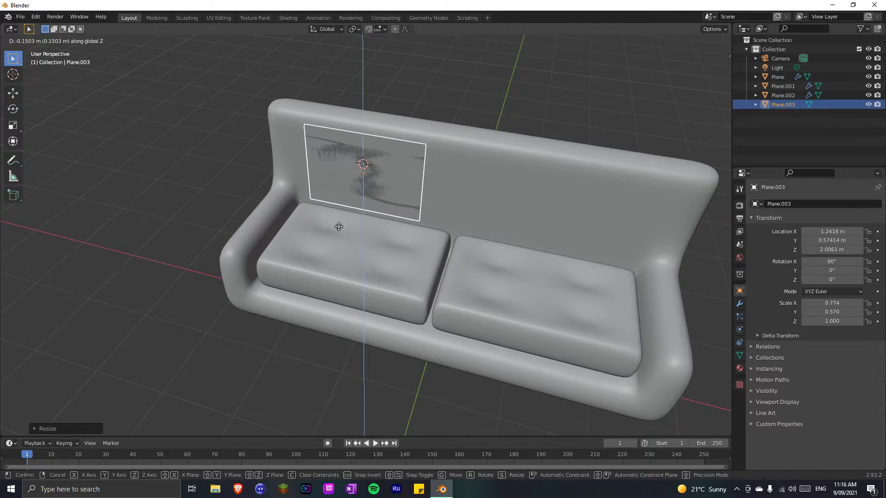
pyautogui.click(340, 226)
# Extrude the plane's face forward about 0.2 m in Edit Mode to form a back cushion block.
pyautogui.moveTo(204, 365); pyautogui.dragTo(168, 344, button='middle')
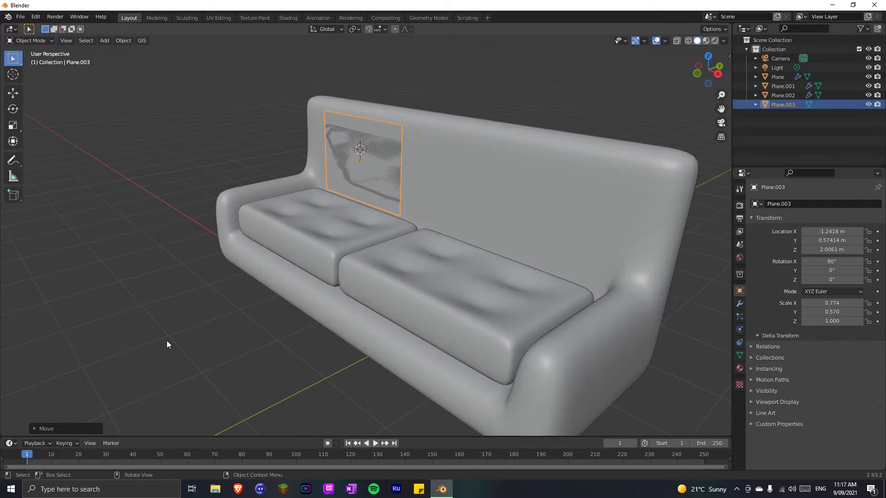
pyautogui.press('Tab')
pyautogui.press('e')
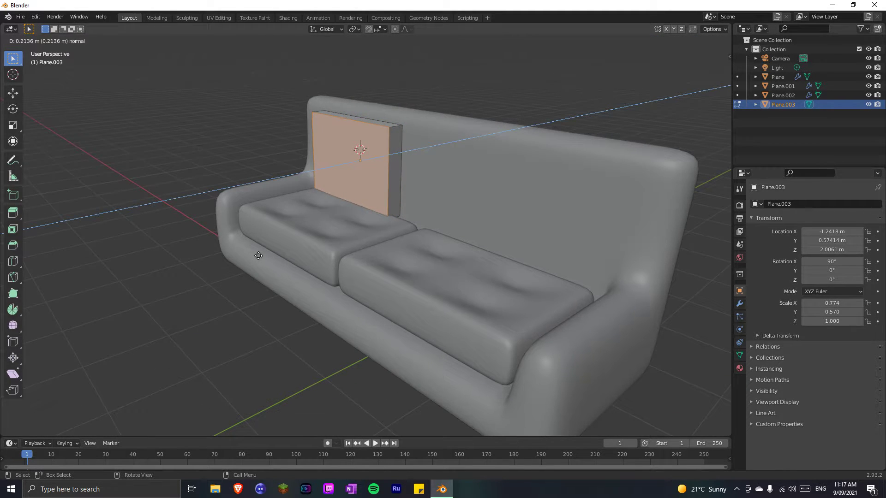
pyautogui.click(256, 256)
pyautogui.press('g')
pyautogui.press('z')
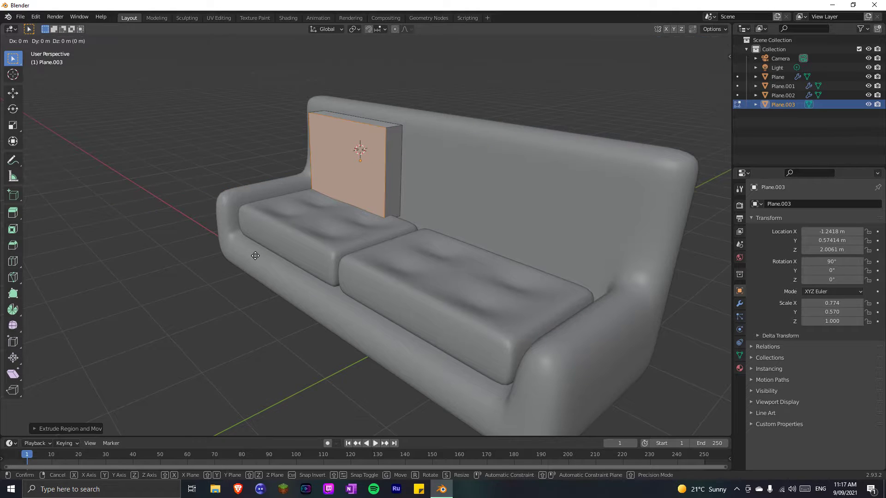
pyautogui.press('Escape')
# Raise the whole back cushion block about 0.1 m along Z in Object Mode, then deselect it.
pyautogui.press('Tab')
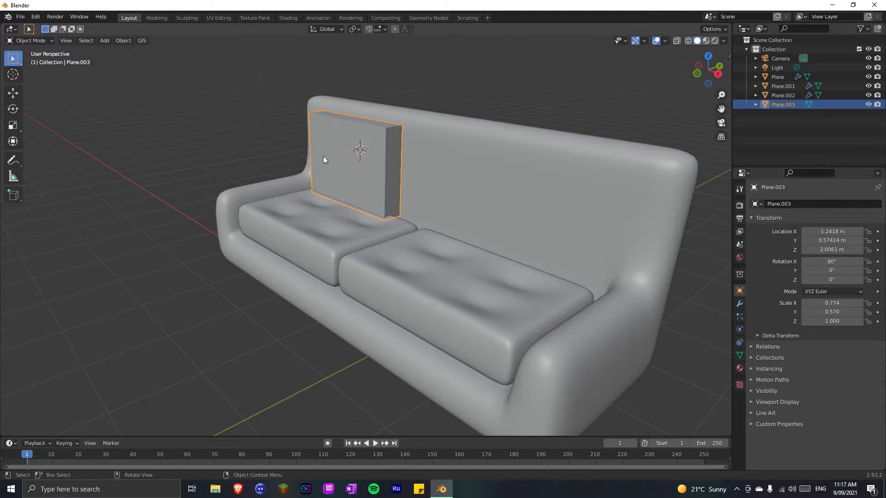
pyautogui.press('g')
pyautogui.press('z')
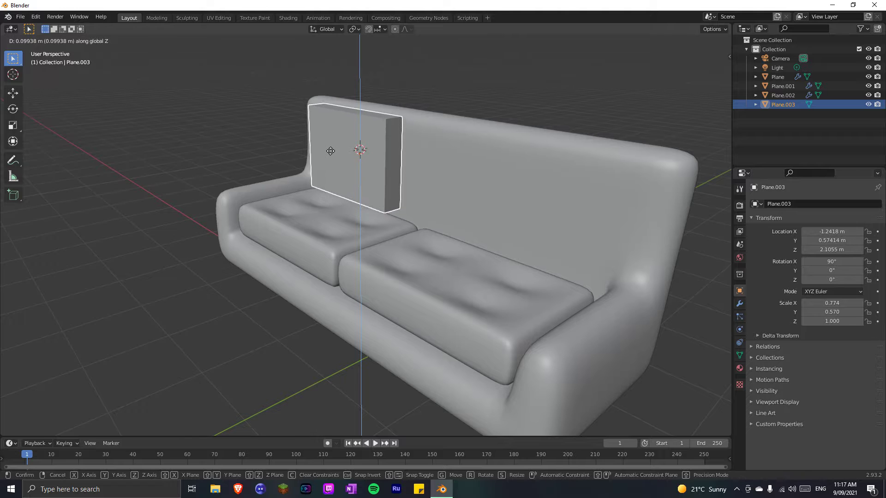
pyautogui.click(326, 146)
pyautogui.click(137, 309)
pyautogui.moveTo(156, 306); pyautogui.dragTo(214, 315, button='middle')
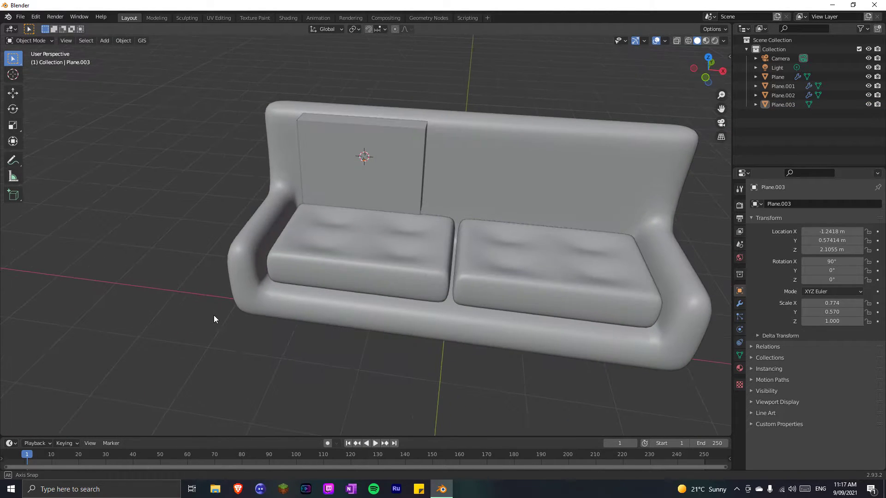
# Select the back cushion block and rotate it 90° about the X axis to lay it flat.
pyautogui.click(352, 182)
pyautogui.moveTo(352, 182); pyautogui.dragTo(309, 179, button='middle')
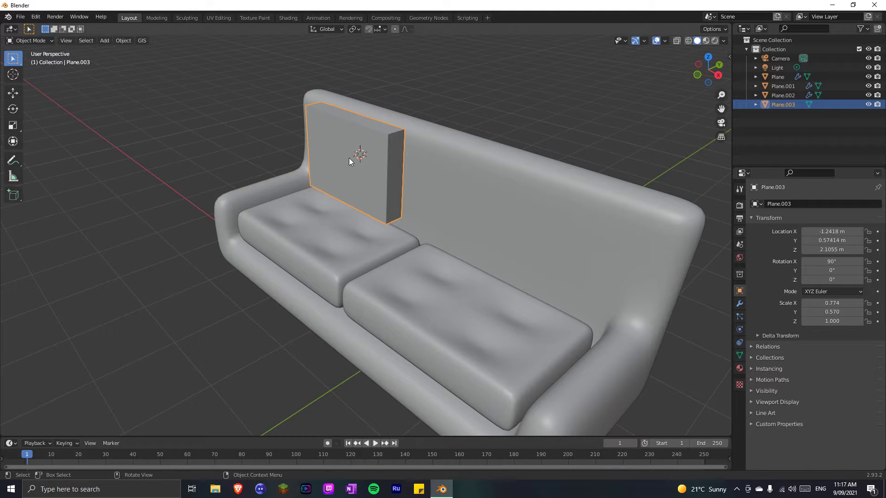
pyautogui.press('r')
pyautogui.press('x')
pyautogui.press('9')
pyautogui.press('0')
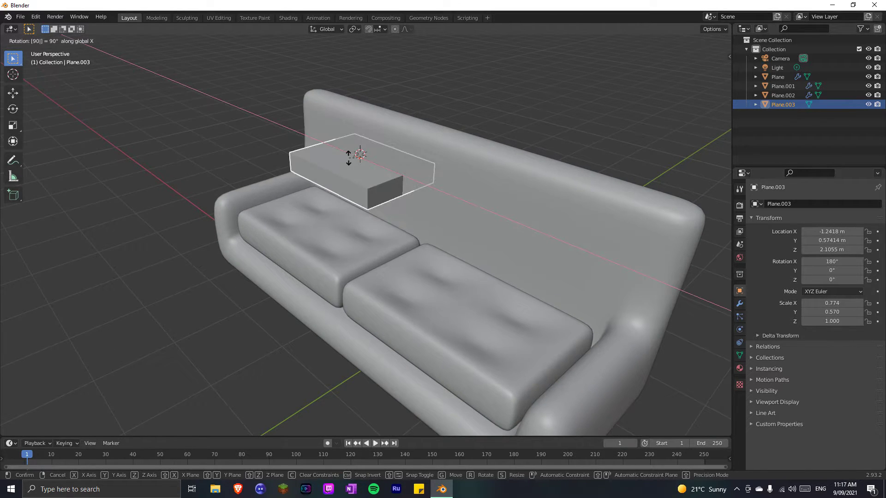
pyautogui.press('Return')
# Move the flat cushion block about 2.5 m along negative Y, clear of the sofa's front.
pyautogui.moveTo(349, 158); pyautogui.dragTo(346, 174, button='middle')
pyautogui.press('g')
pyautogui.press('x')
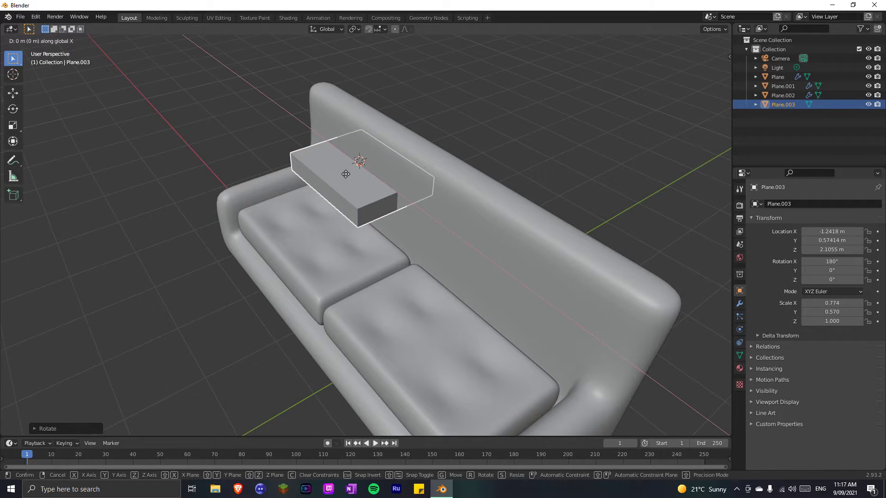
pyautogui.press('y')
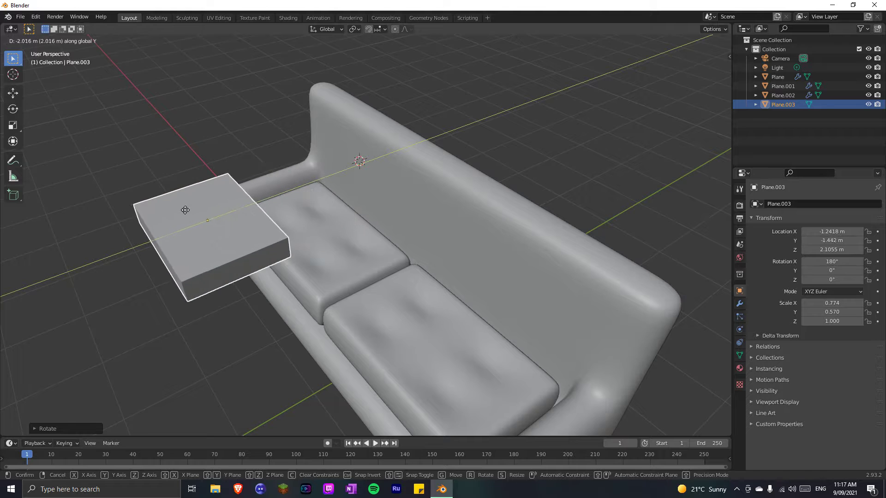
pyautogui.click(229, 243)
# Add two evenly spaced, unslid loop cuts running lengthwise along the cushion block in Edit Mode.
pyautogui.moveTo(228, 240); pyautogui.dragTo(383, 291, button='middle')
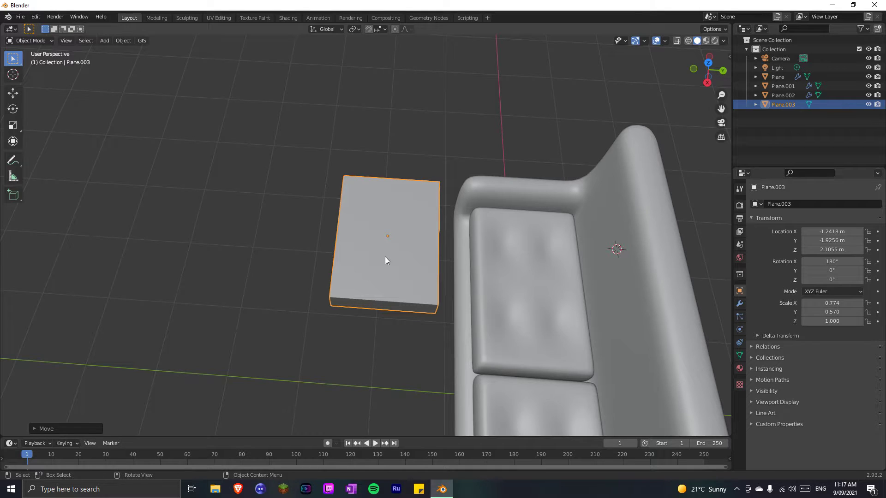
pyautogui.press('Tab')
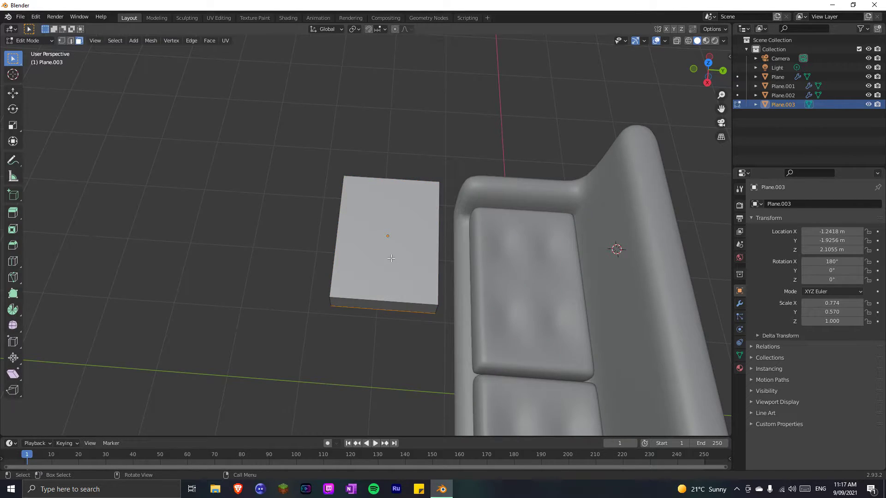
pyautogui.hotkey('ctrl', 'r')
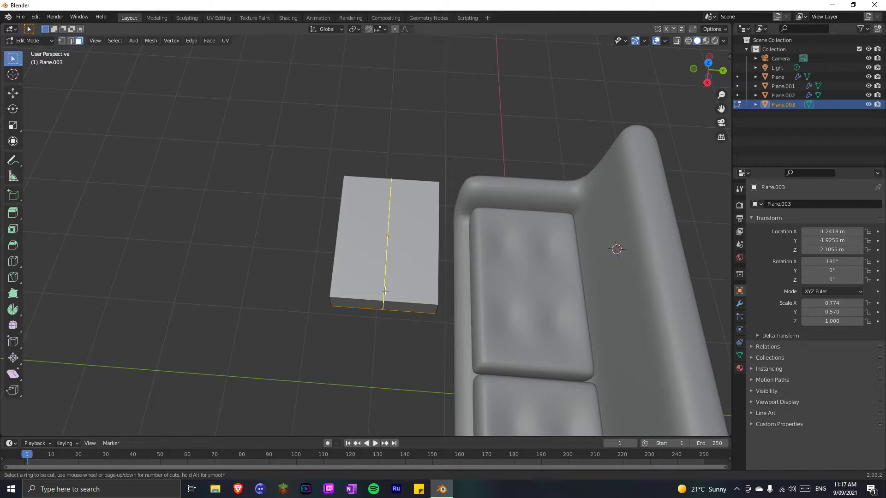
pyautogui.scroll(1, 383, 289)
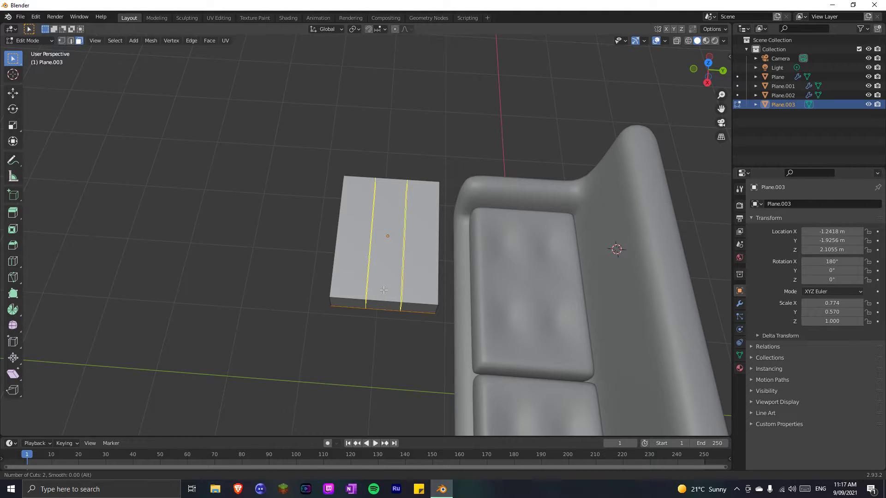
pyautogui.click(384, 290)
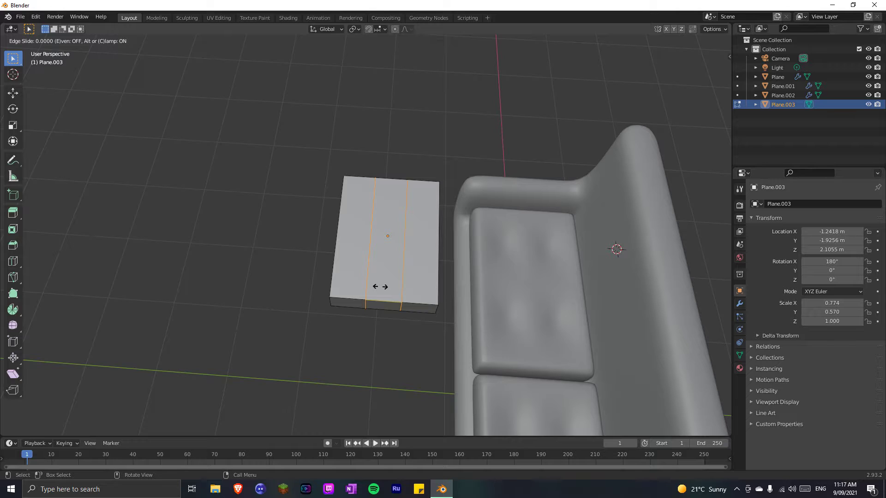
pyautogui.click(380, 286)
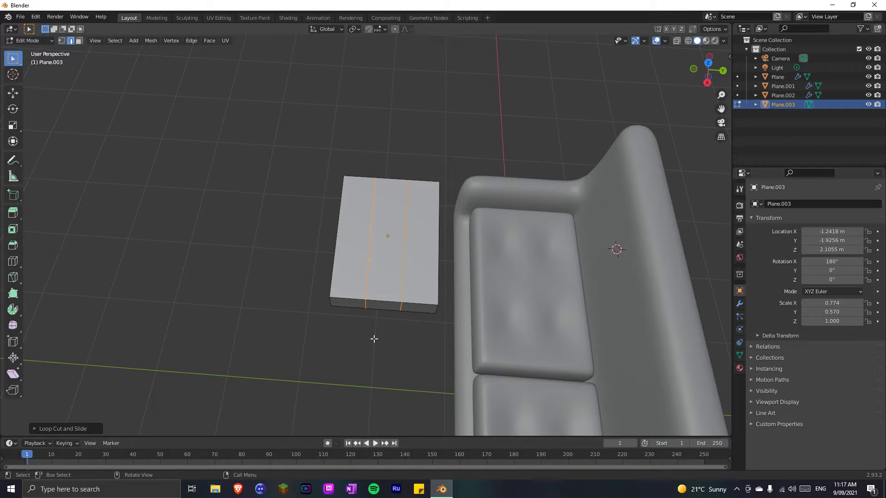
# Scale the two lengthwise loops apart along Y until they sit close to the block's long edges.
pyautogui.press('s')
pyautogui.press('y')
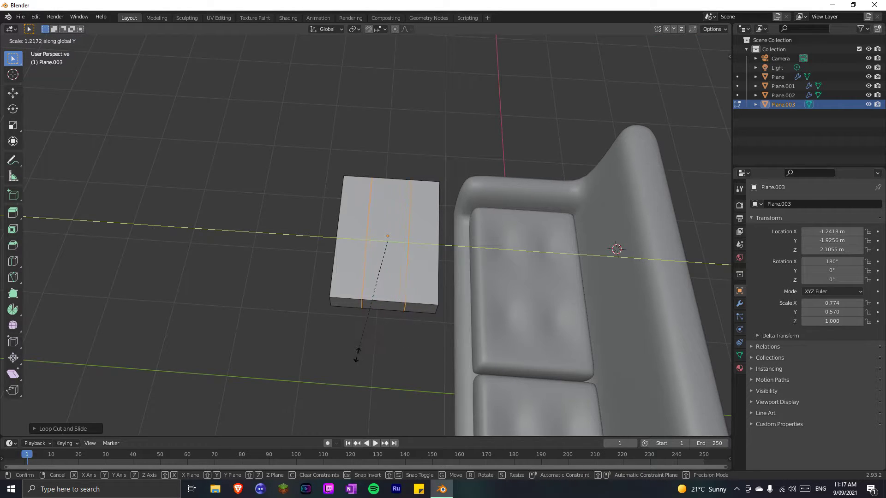
pyautogui.click(329, 84)
pyautogui.click(298, 230)
# Add three evenly spaced, unslid loop cuts across the cushion block's width and deselect them.
pyautogui.moveTo(297, 230); pyautogui.dragTo(393, 247, button='middle')
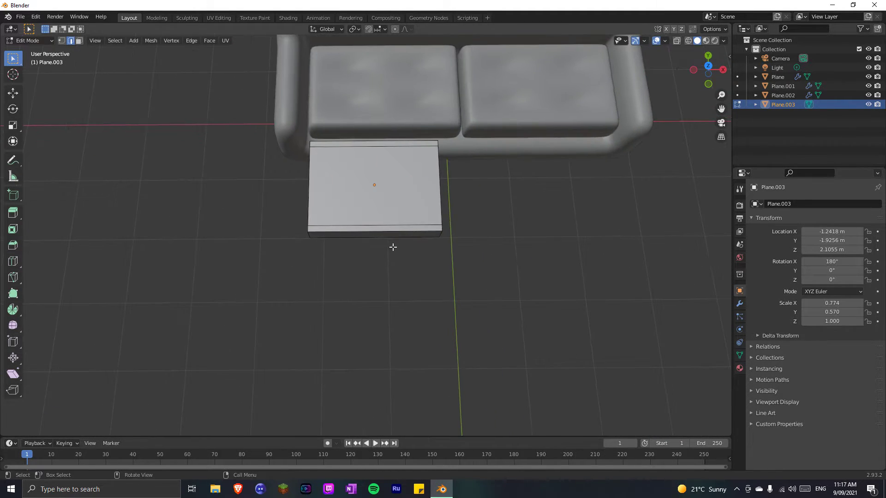
pyautogui.hotkey('ctrl', 'r')
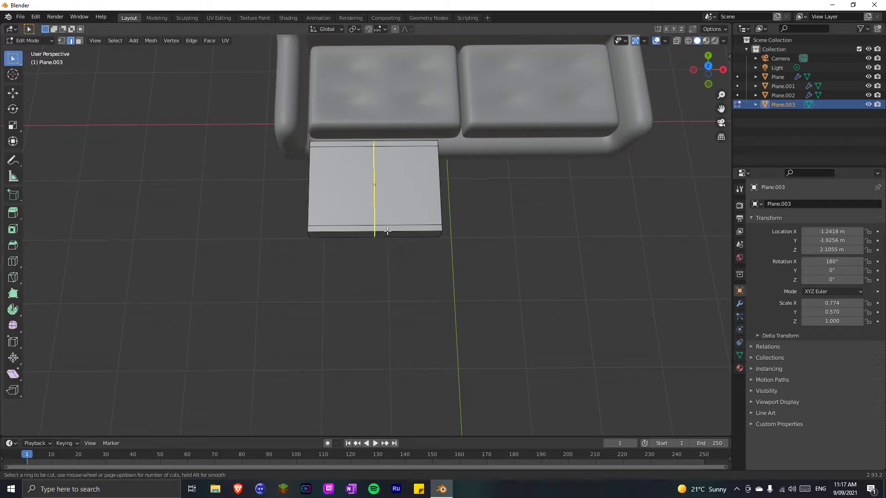
pyautogui.scroll(1, 387, 230)
pyautogui.scroll(1, 387, 231)
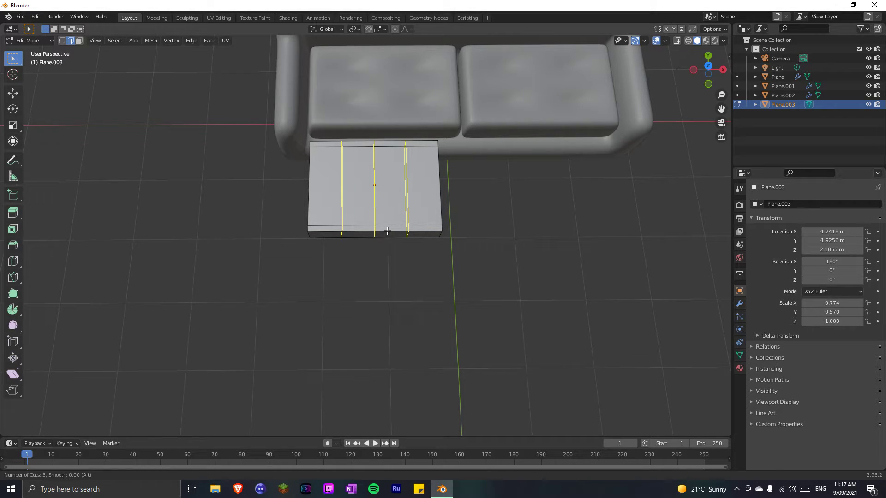
pyautogui.click(388, 231)
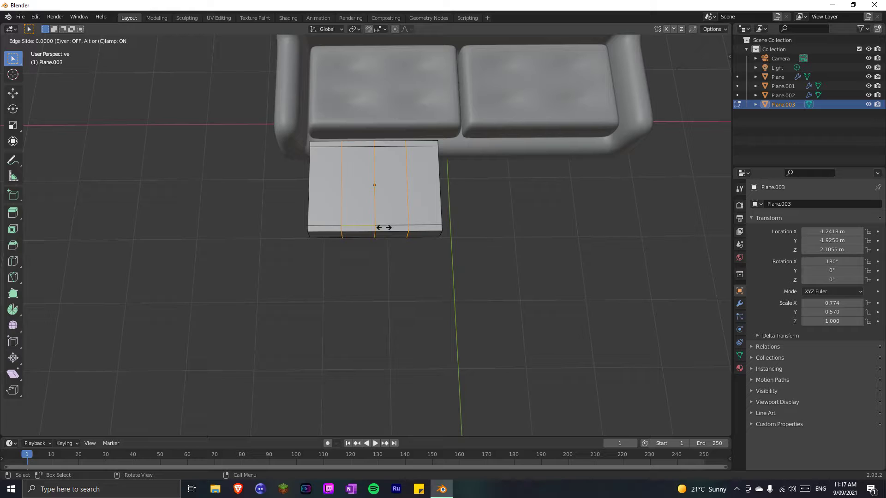
pyautogui.click(384, 227)
pyautogui.click(376, 279)
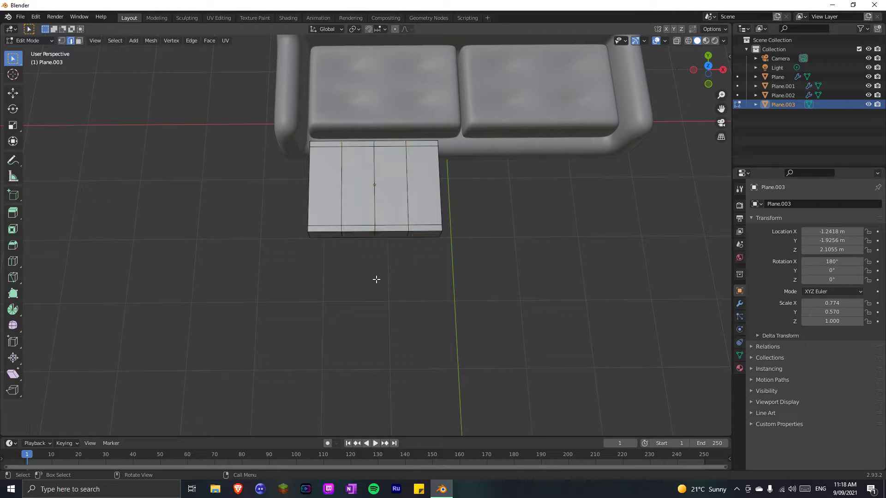
# Scale the two outer crosswise loops apart along X until they sit close to the block's short edges.
pyautogui.keyDown('alt'); pyautogui.click(342, 212); pyautogui.keyUp('alt')
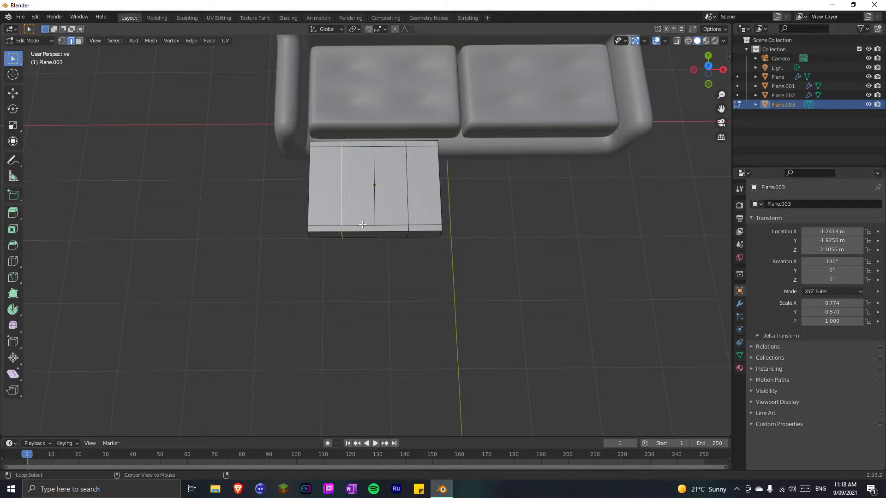
pyautogui.keyDown('alt'); pyautogui.keyDown('shift'); pyautogui.click(410, 208); pyautogui.keyUp('shift'); pyautogui.keyUp('alt')
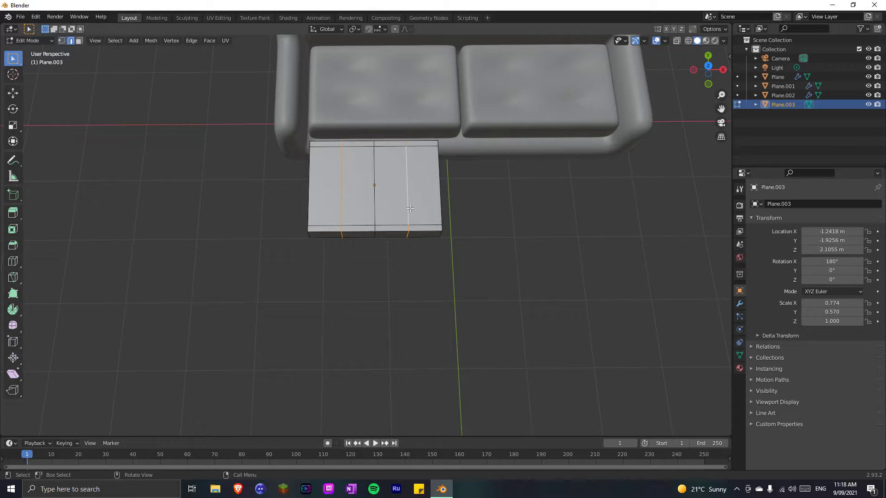
pyautogui.press('s')
pyautogui.press('x')
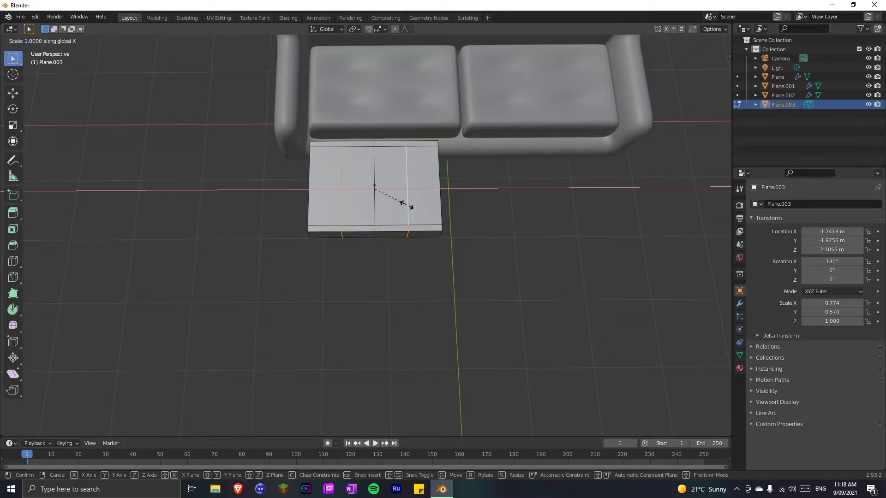
pyautogui.click(439, 205)
pyautogui.moveTo(513, 263); pyautogui.dragTo(493, 259, button='middle')
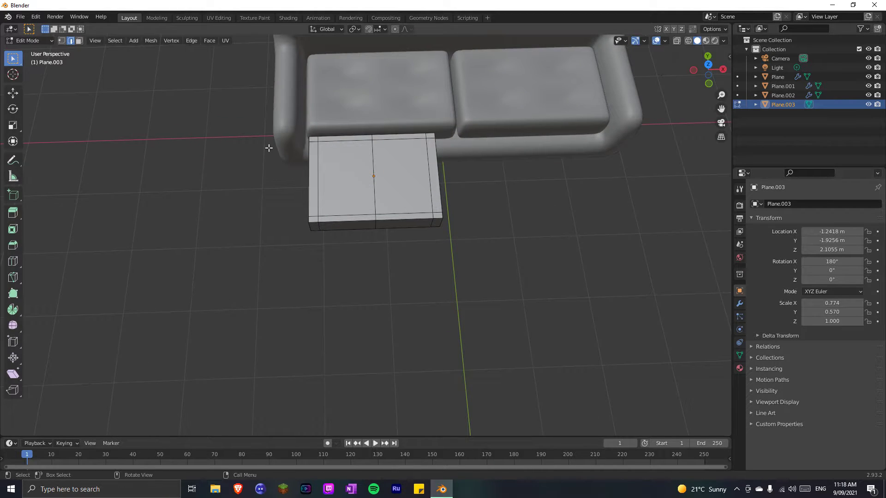
# Poke the two large inner faces on top of the cushion block in face select mode and deselect them.
pyautogui.click(79, 40)
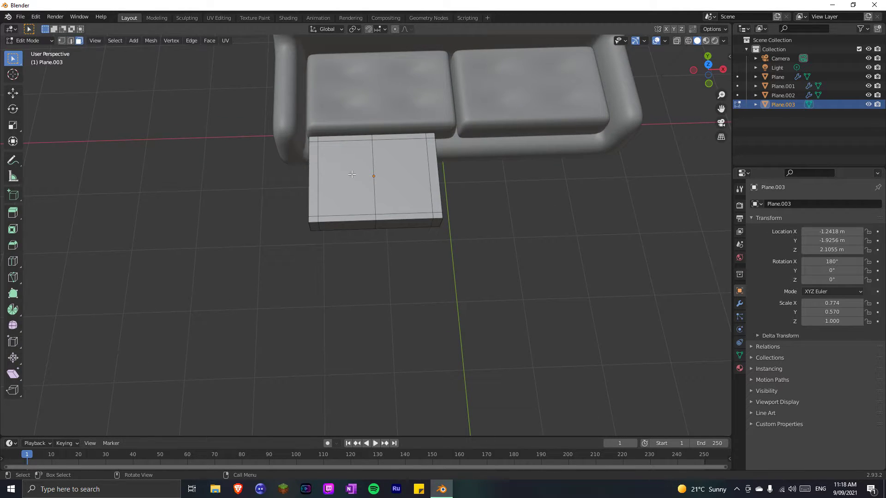
pyautogui.press('2')
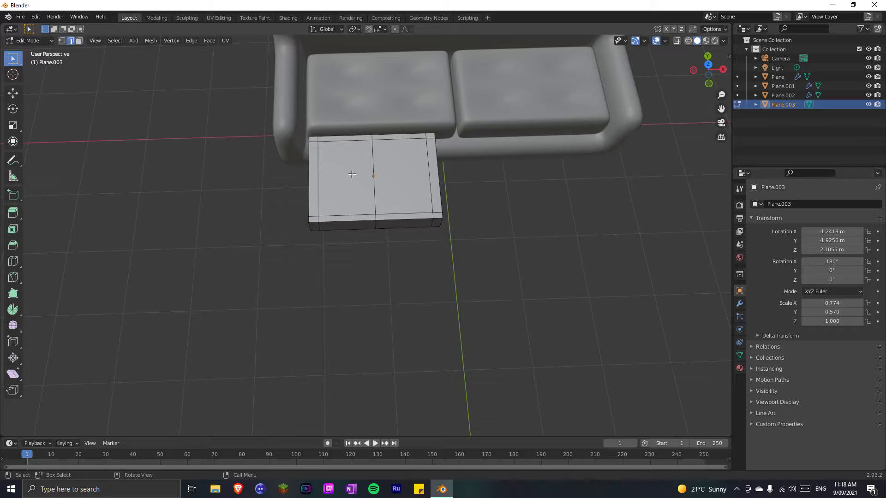
pyautogui.press('3')
pyautogui.press('1')
pyautogui.press('3')
pyautogui.press('1')
pyautogui.press('3')
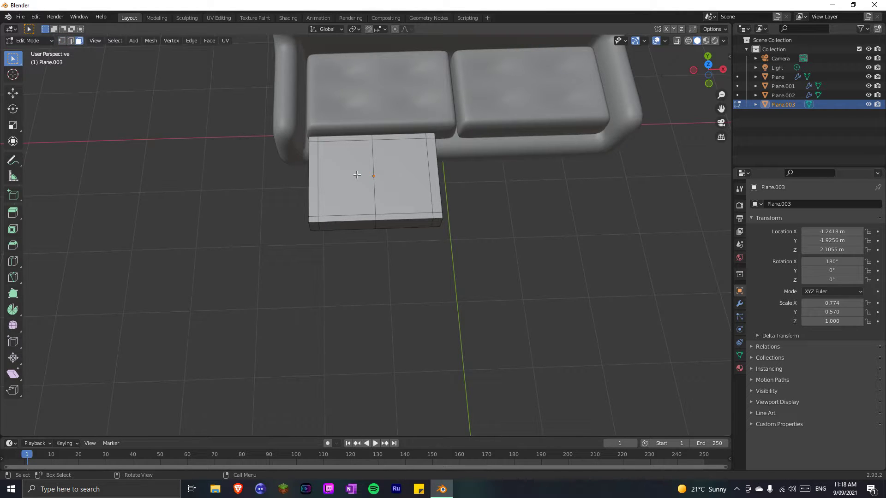
pyautogui.click(358, 175)
pyautogui.keyDown('shift'); pyautogui.click(402, 175); pyautogui.keyUp('shift')
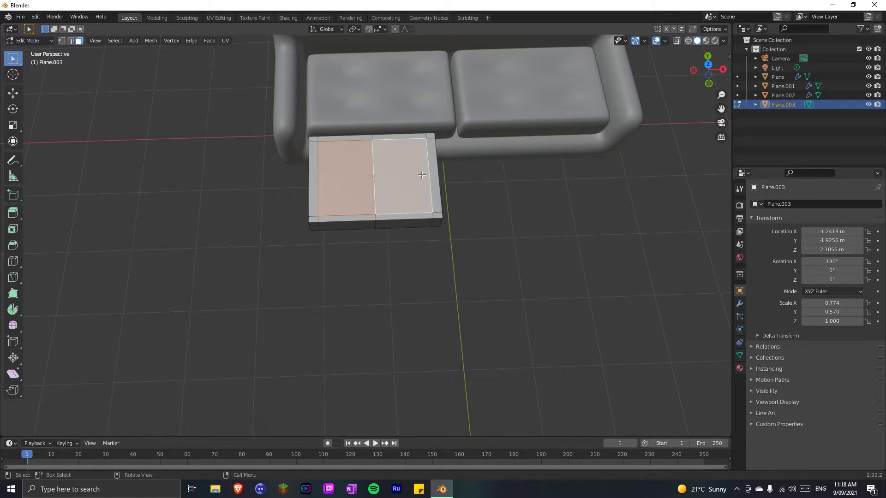
pyautogui.rightClick(403, 173)
pyautogui.click(383, 181)
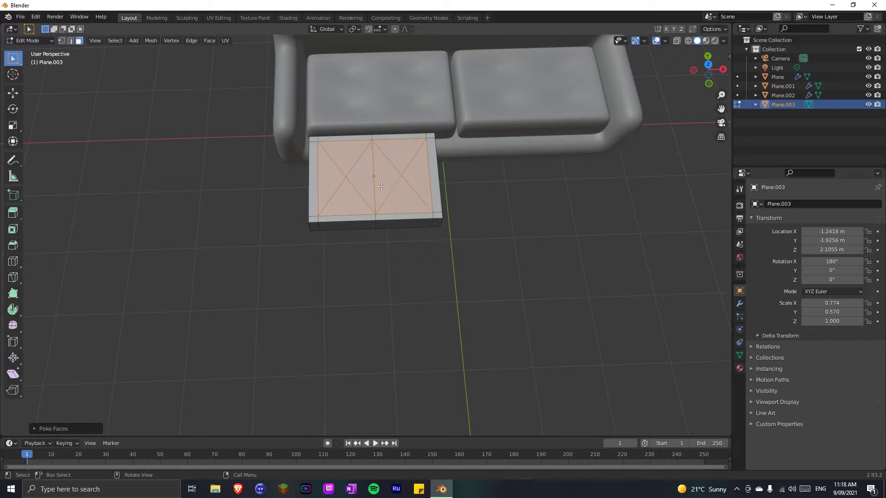
pyautogui.click(334, 259)
pyautogui.moveTo(333, 259); pyautogui.dragTo(340, 223, button='middle')
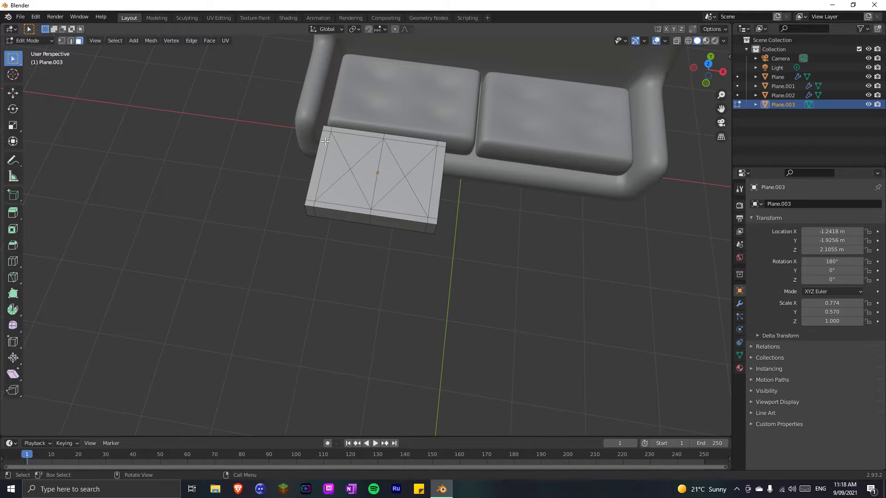
# Bevel the two poked centre vertices with a vertex bevel about 0.17 m wide to form small diamond-shaped faces.
pyautogui.press('1')
pyautogui.click(352, 169)
pyautogui.keyDown('shift'); pyautogui.click(405, 176); pyautogui.keyUp('shift')
pyautogui.keyDown('ctrl'); pyautogui.click(353, 175); pyautogui.keyUp('ctrl')
pyautogui.moveTo(373, 236); pyautogui.dragTo(364, 219, button='middle')
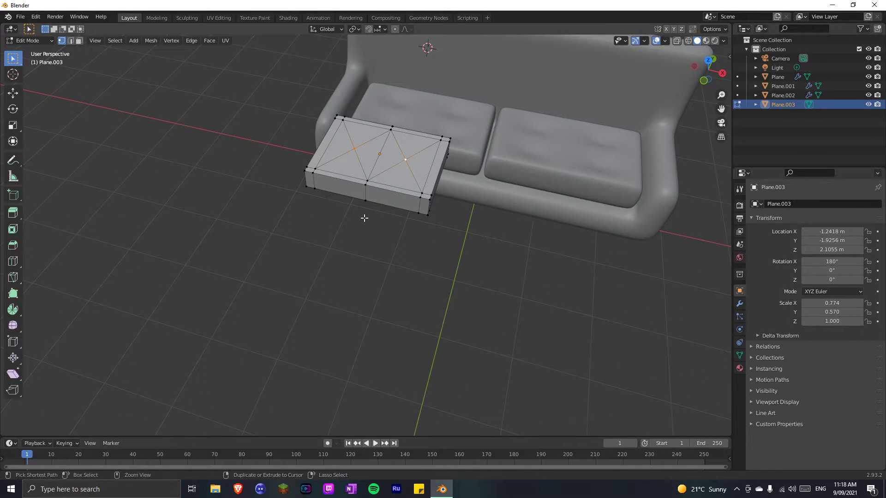
pyautogui.hotkey('ctrl', 'b')
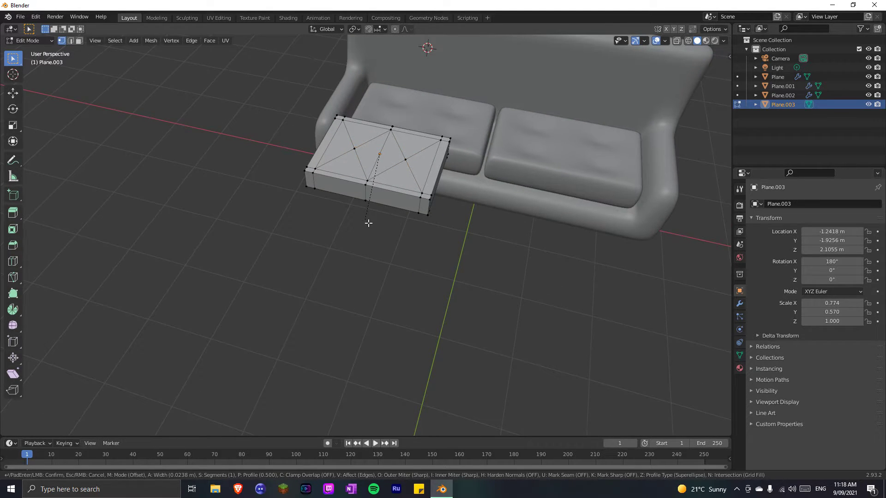
pyautogui.press('v')
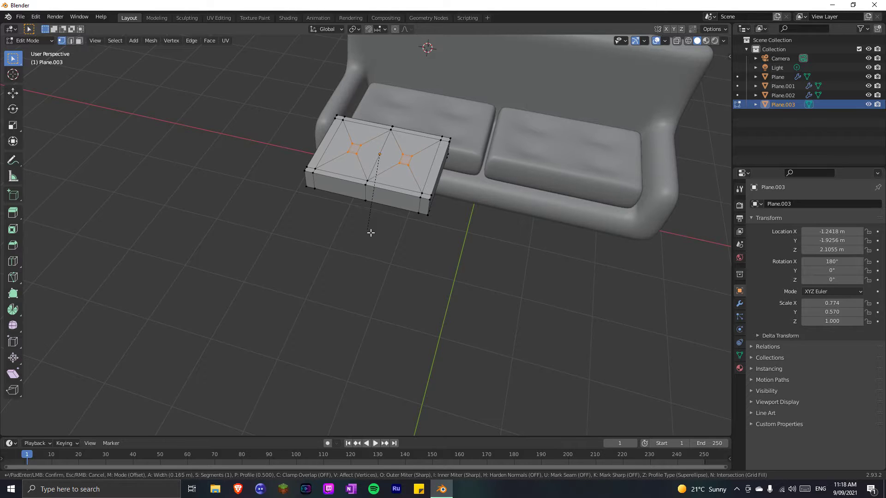
pyautogui.click(370, 234)
pyautogui.moveTo(370, 234); pyautogui.dragTo(346, 224, button='middle')
# Lower the two small diamond faces about 0.07 m along Z to form the tufts.
pyautogui.press('3')
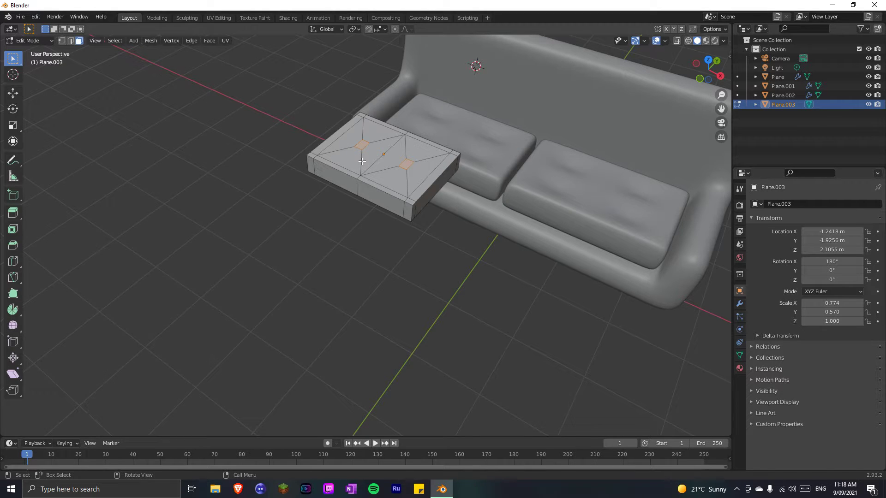
pyautogui.press('g')
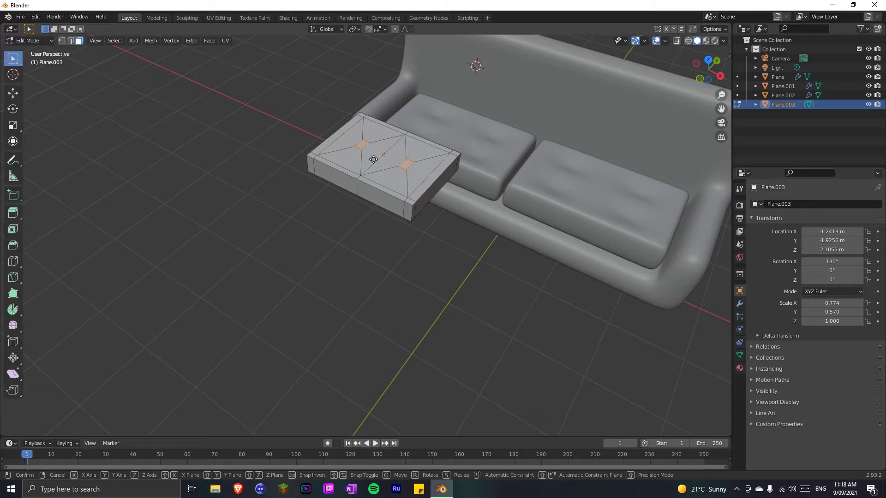
pyautogui.press('z')
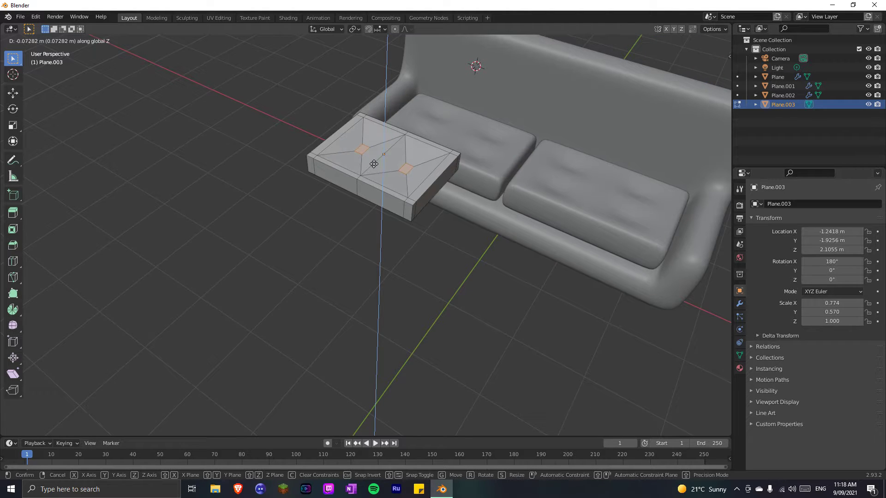
pyautogui.click(375, 164)
pyautogui.click(307, 232)
pyautogui.moveTo(307, 232)
pyautogui.mouseDown(button='middle')
pyautogui.moveTo(277, 198)
pyautogui.moveTo(302, 243)
pyautogui.moveTo(320, 237)
pyautogui.mouseUp(button='middle')
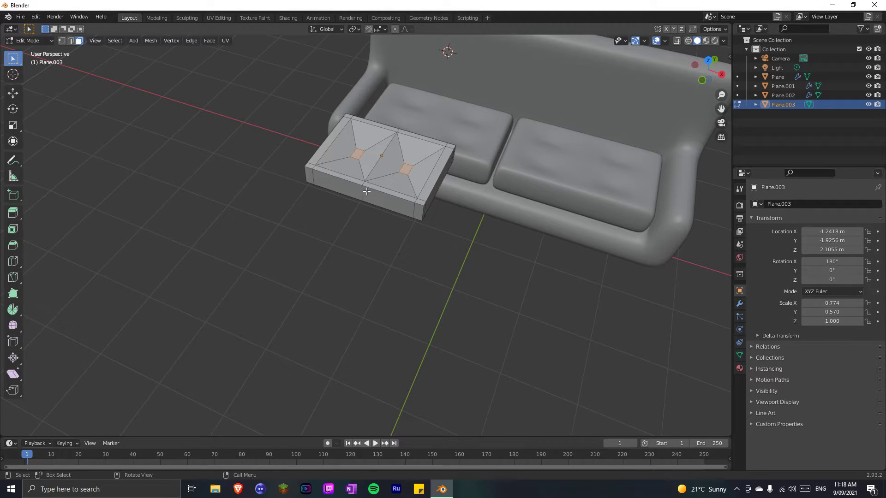
# Grow the selection to the surrounding triangulated top faces, raise them about 0.05 m along Z, and deselect.
pyautogui.press('ctrl+KP_Add')
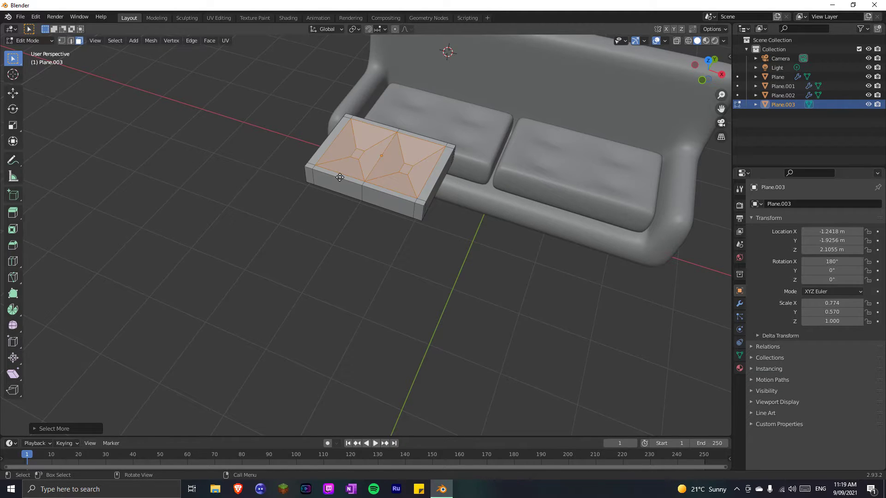
pyautogui.press('g')
pyautogui.press('z')
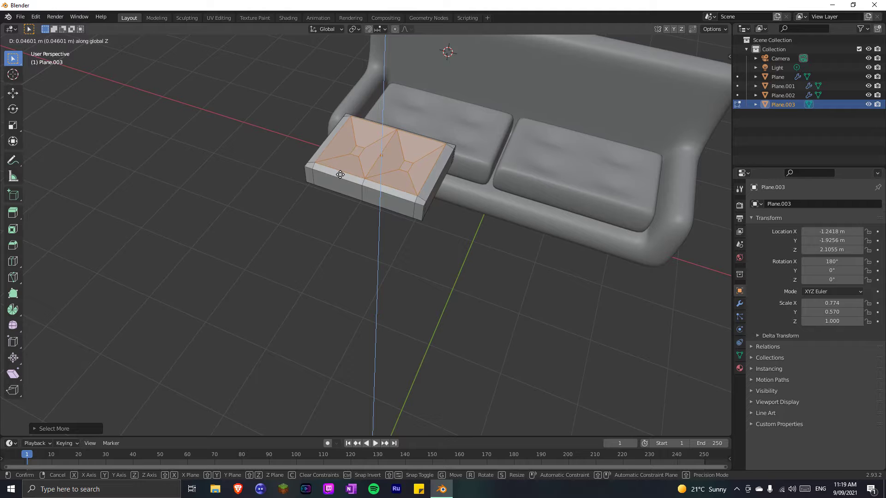
pyautogui.click(340, 176)
pyautogui.click(296, 230)
pyautogui.moveTo(297, 230); pyautogui.dragTo(332, 252, button='middle')
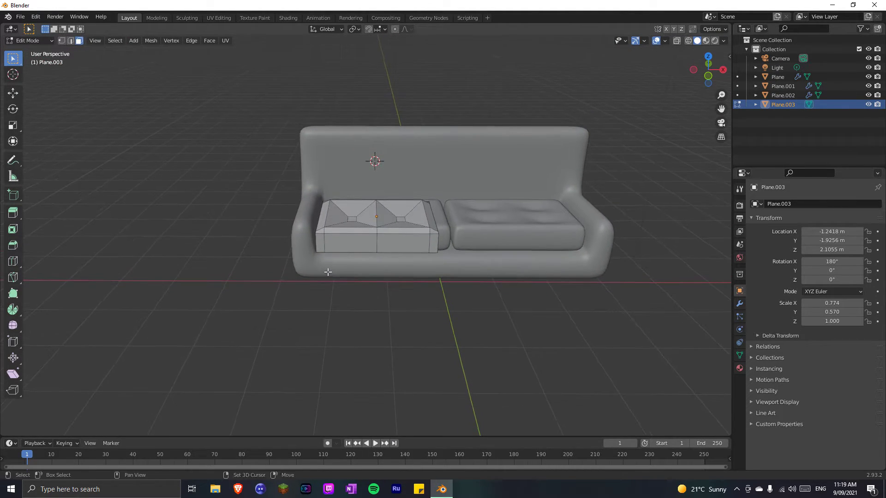
# Return to Object Mode, add a level 2 subdivision to the cushion, and shade it smooth.
pyautogui.press('Tab')
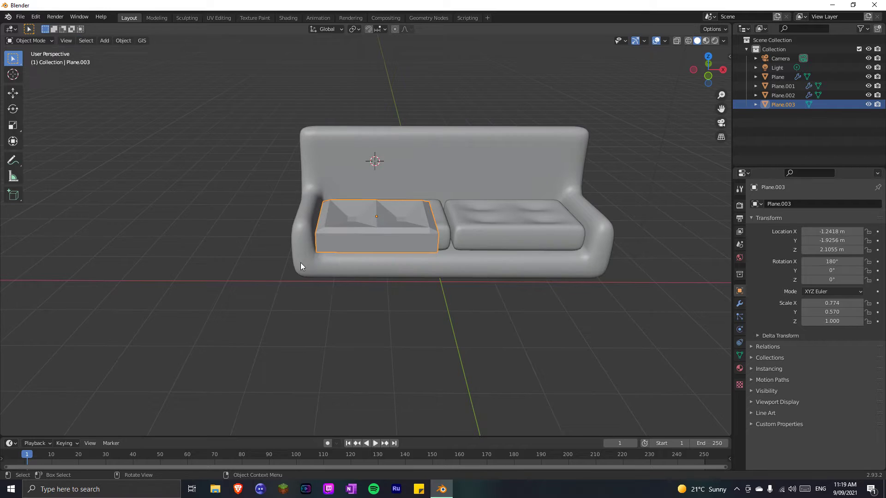
pyautogui.hotkey('ctrl', '2')
pyautogui.rightClick(358, 239)
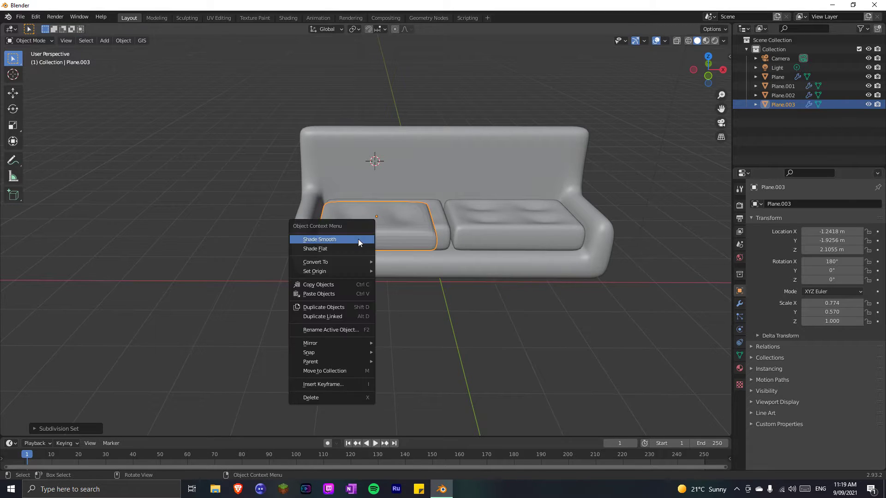
pyautogui.click(358, 239)
# Rotate the cushion 90° about the X axis so that it stands upright.
pyautogui.moveTo(332, 287); pyautogui.dragTo(328, 305, button='middle')
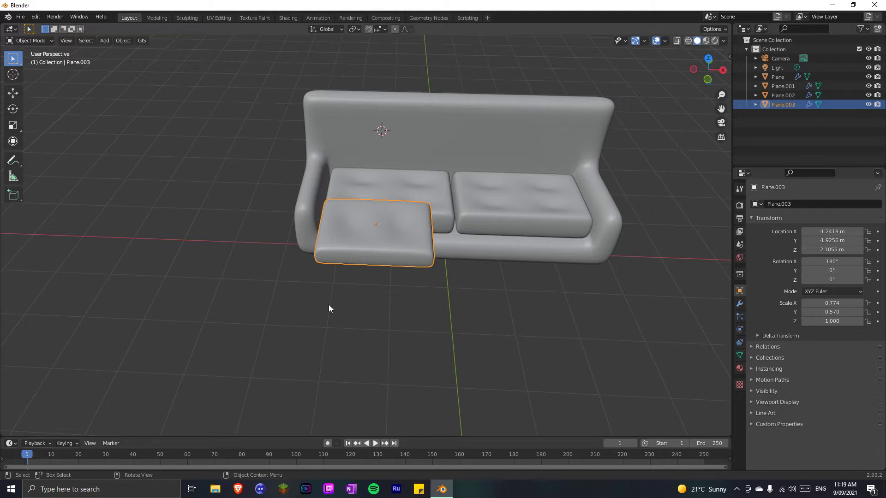
pyautogui.press('r')
pyautogui.write('x')
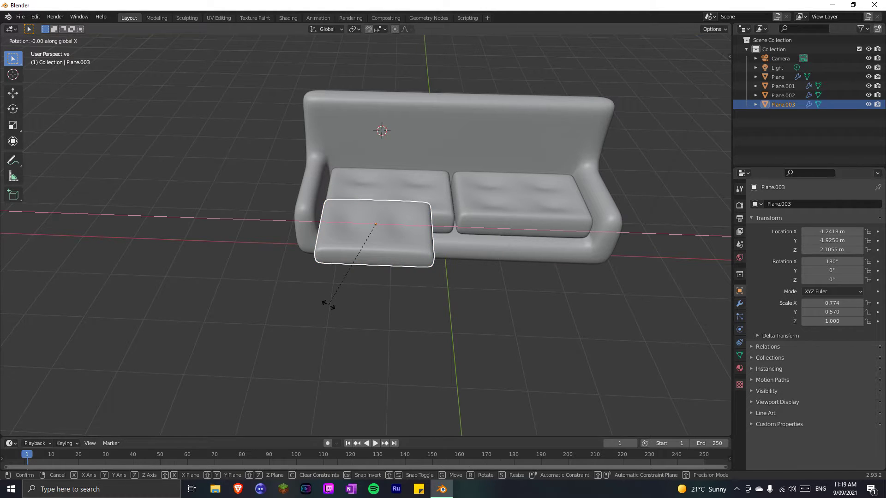
pyautogui.write('90')
pyautogui.press('Return')
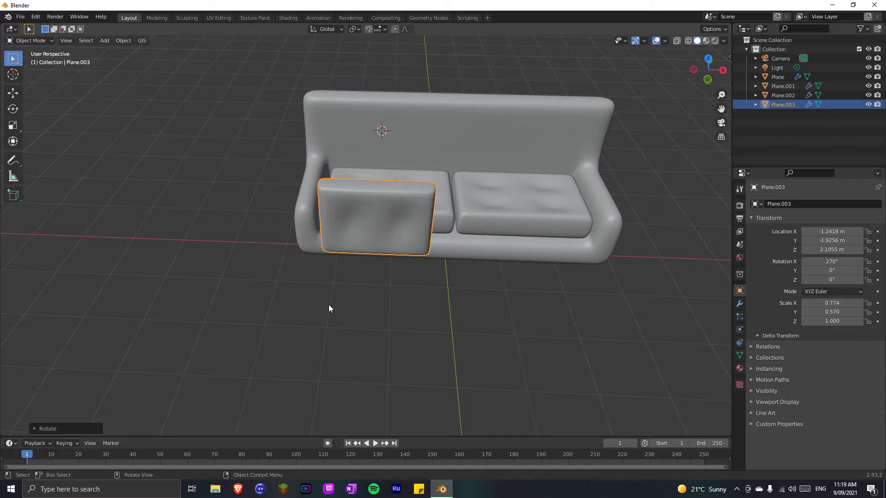
# Move the upright cushion about 2.29 m along Y to rest against the sofa's backrest.
pyautogui.moveTo(329, 304); pyautogui.dragTo(275, 264, button='middle')
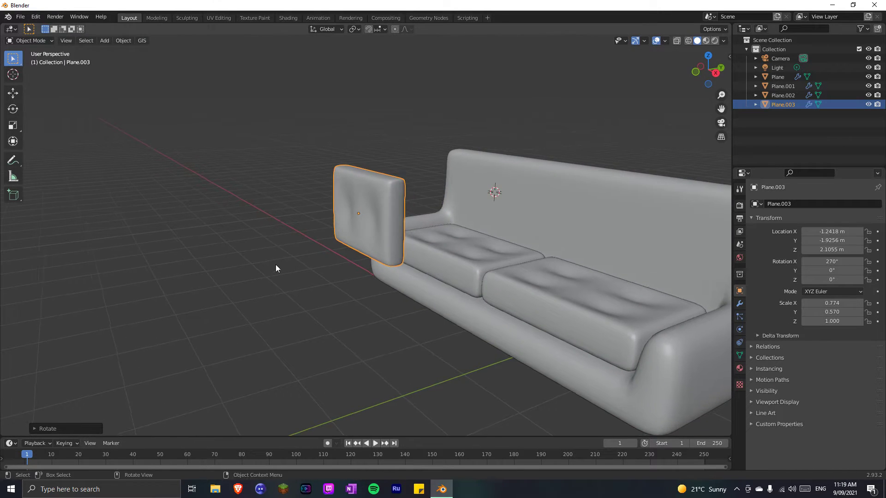
pyautogui.press('g')
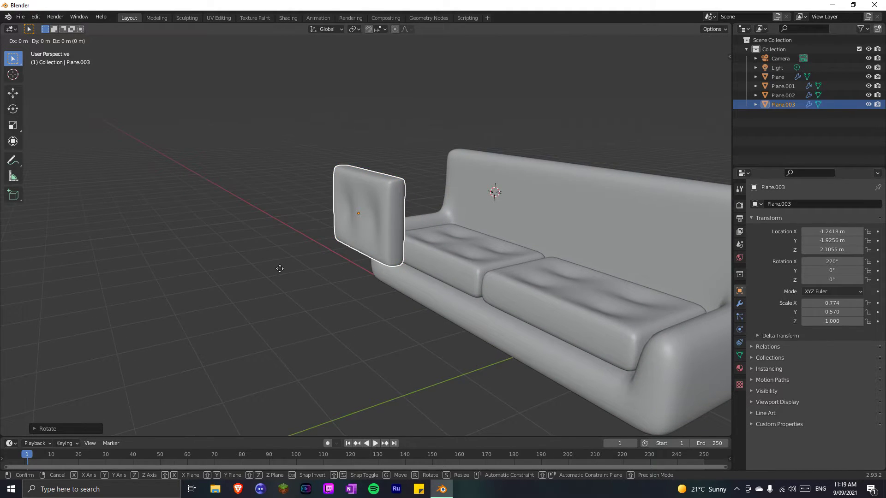
pyautogui.press('y')
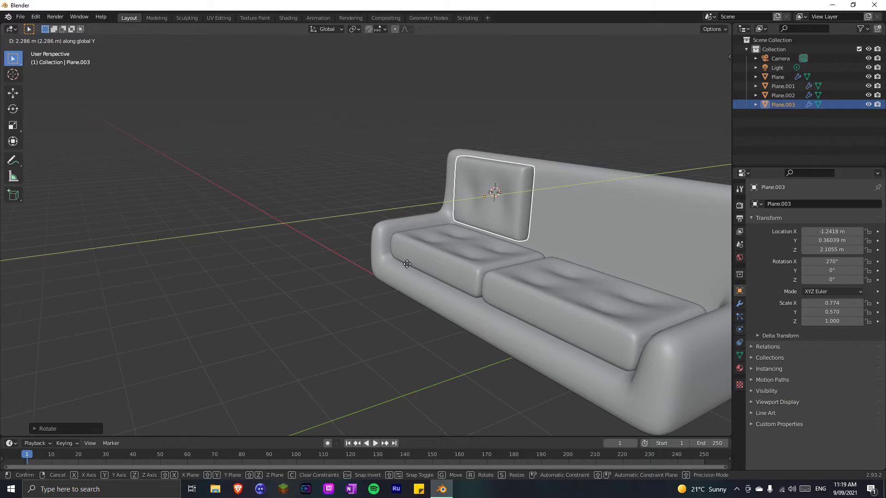
pyautogui.click(403, 270)
# In right view, tilt the back cushion about -6° around X and shift it about 0.07 m forward and 0.02 m down.
pyautogui.press('KP_3')
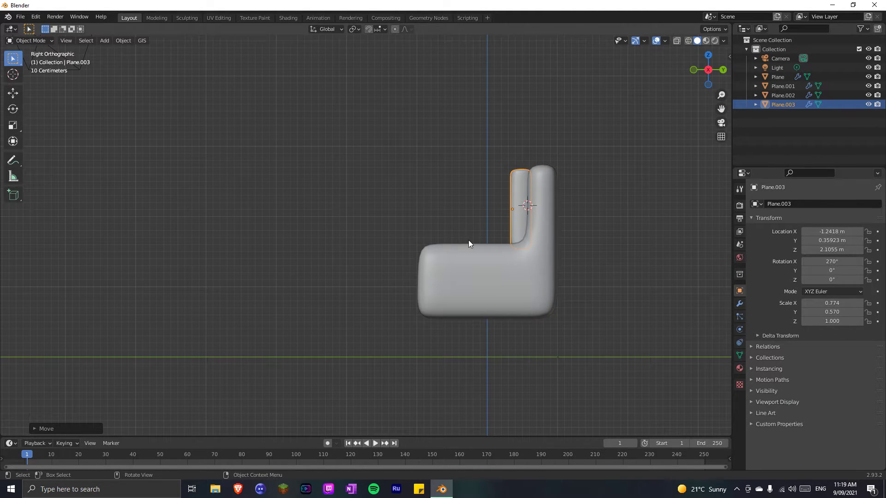
pyautogui.press('r')
pyautogui.press('x')
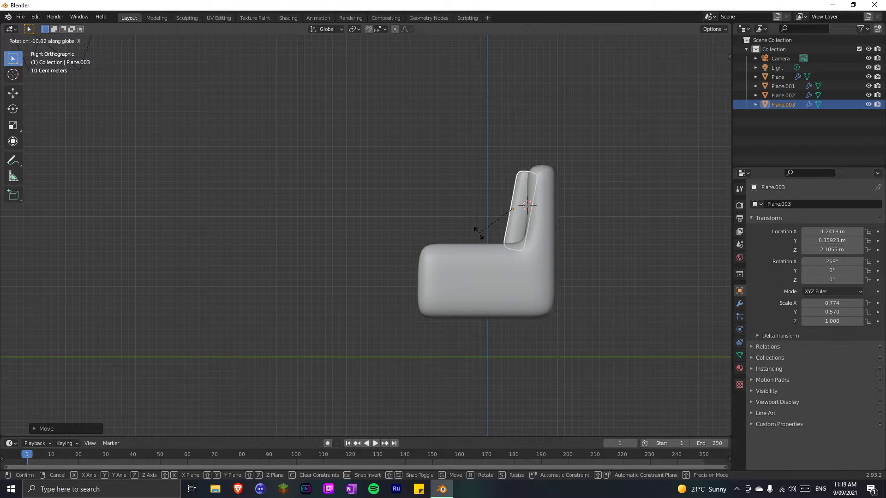
pyautogui.click(479, 238)
pyautogui.press('g')
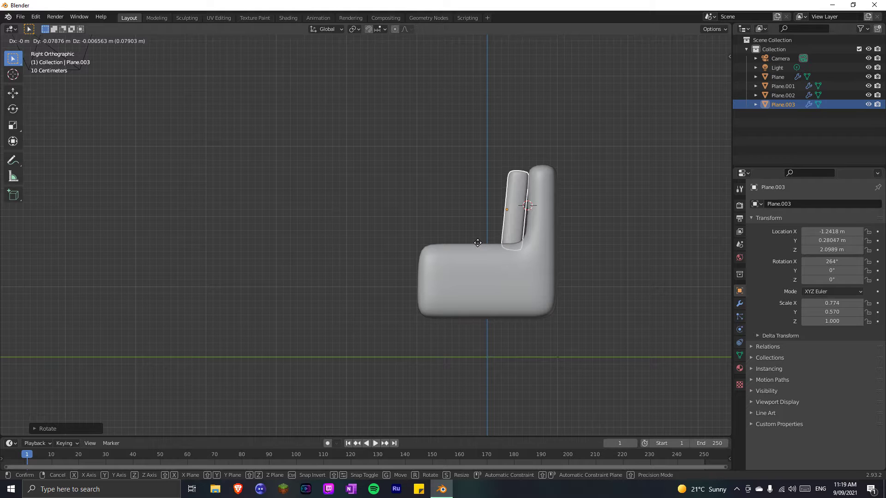
pyautogui.click(479, 244)
pyautogui.click(331, 242)
# In front view, move the back cushion above the left armrest at about X -1.78 m and Z 2.18 m.
pyautogui.moveTo(330, 243); pyautogui.dragTo(433, 256, button='middle')
pyautogui.press('KP_1')
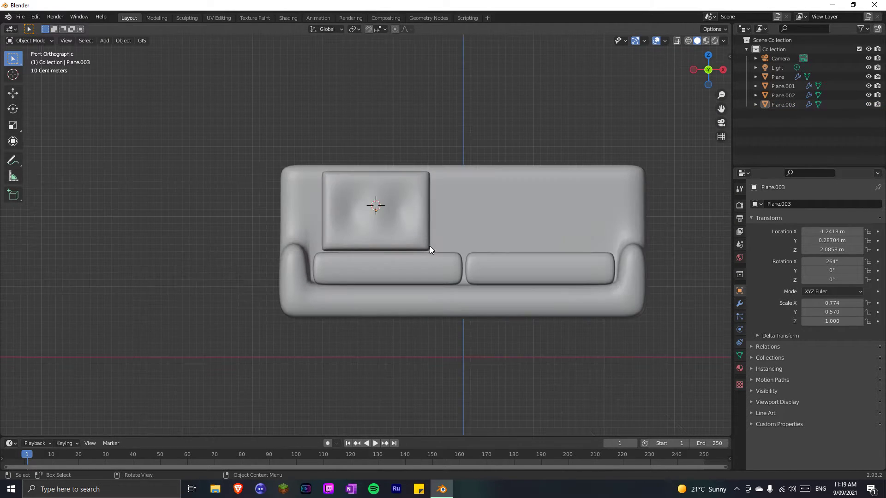
pyautogui.click(404, 218)
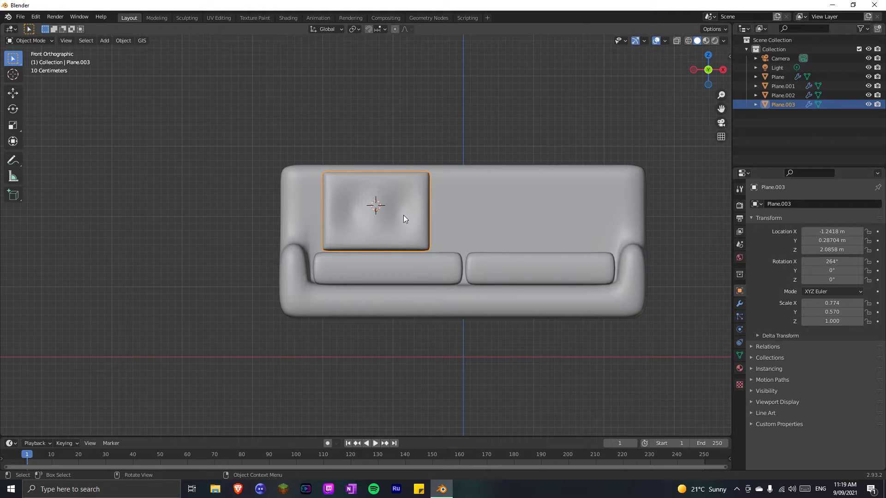
pyautogui.press('g')
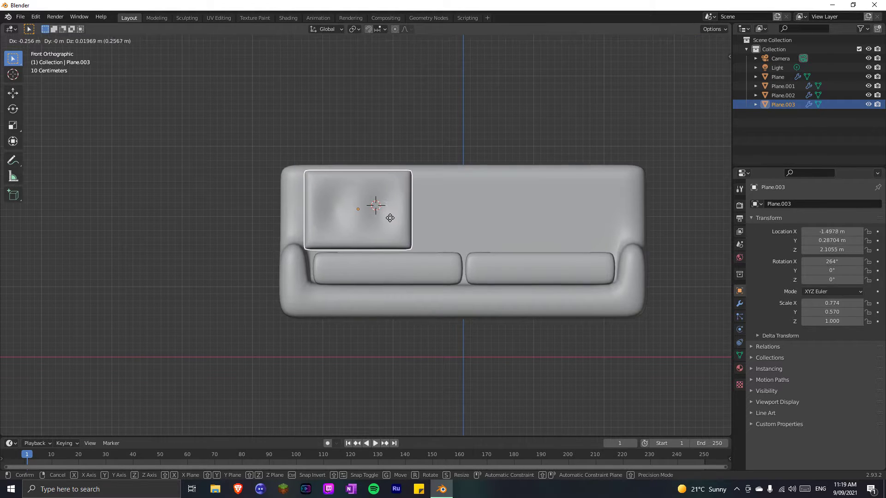
pyautogui.click(367, 212)
pyautogui.hotkey('shift', 'd')
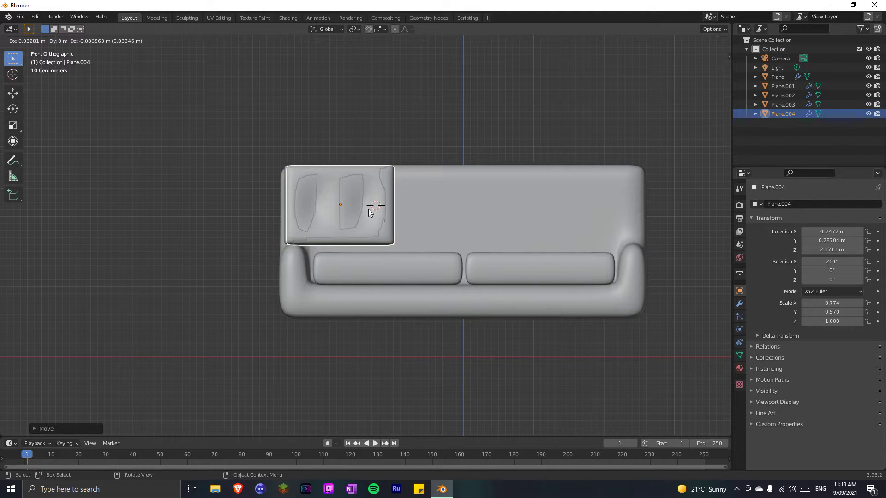
pyautogui.rightClick(369, 212)
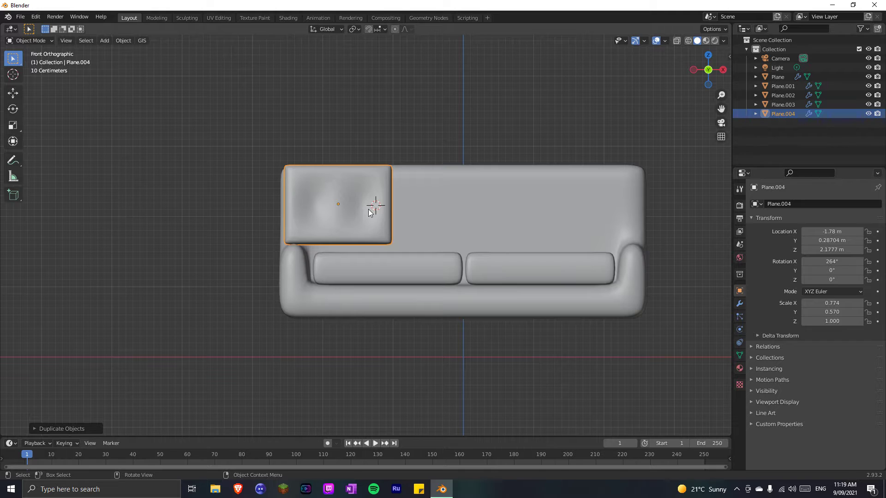
pyautogui.press('x')
pyautogui.press('Escape')
pyautogui.hotkey('ctrl', 'z')
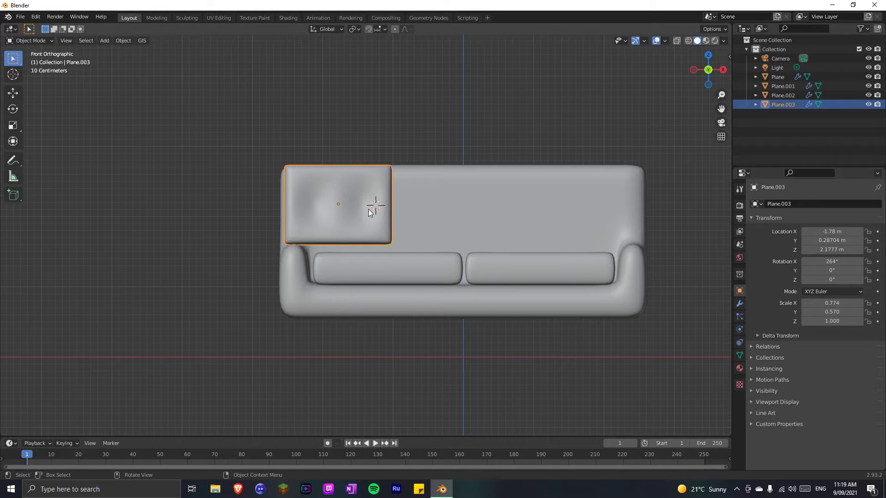
# Duplicate the back cushion twice along X, placing the copies at about X -0.22 m and X 1.36 m.
pyautogui.hotkey('shift', 'd')
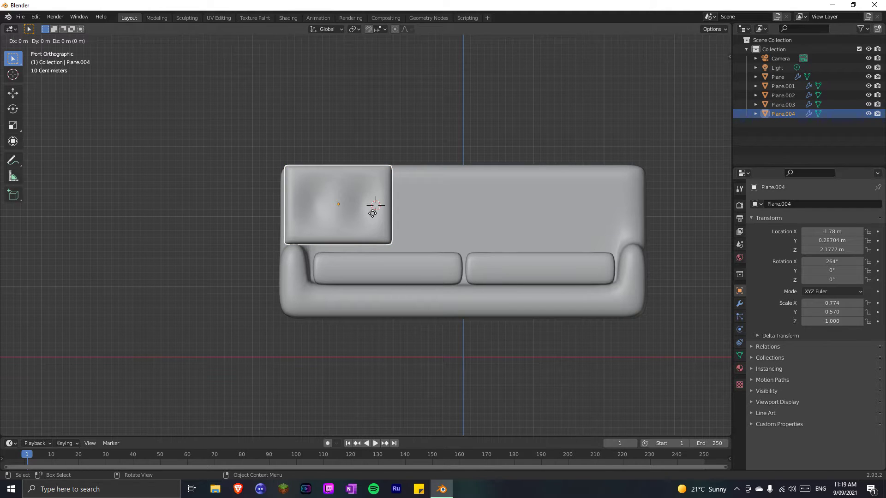
pyautogui.press('x')
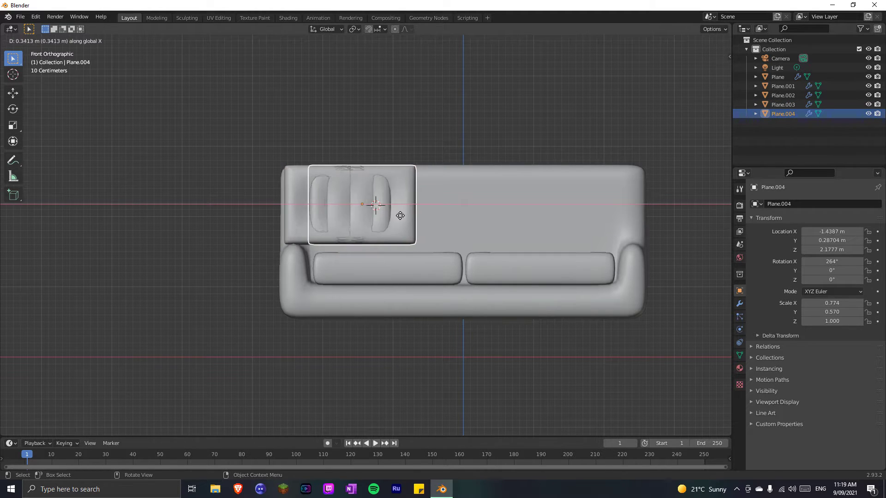
pyautogui.click(484, 214)
pyautogui.hotkey('shift', 'd')
pyautogui.click(482, 214)
pyautogui.press('g')
pyautogui.press('x')
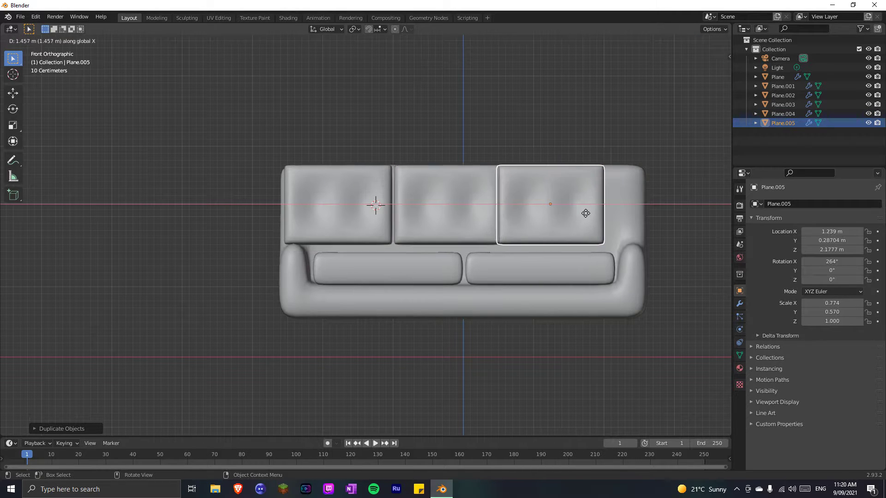
pyautogui.click(594, 212)
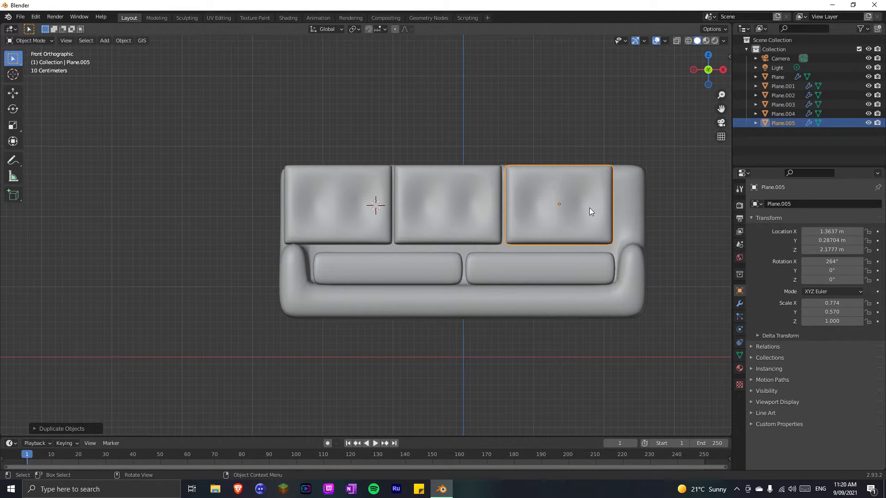
# Scale all three back cushions together by about 1.1.
pyautogui.keyDown('shift'); pyautogui.click(358, 195); pyautogui.keyUp('shift')
pyautogui.keyDown('shift'); pyautogui.click(431, 197); pyautogui.keyUp('shift')
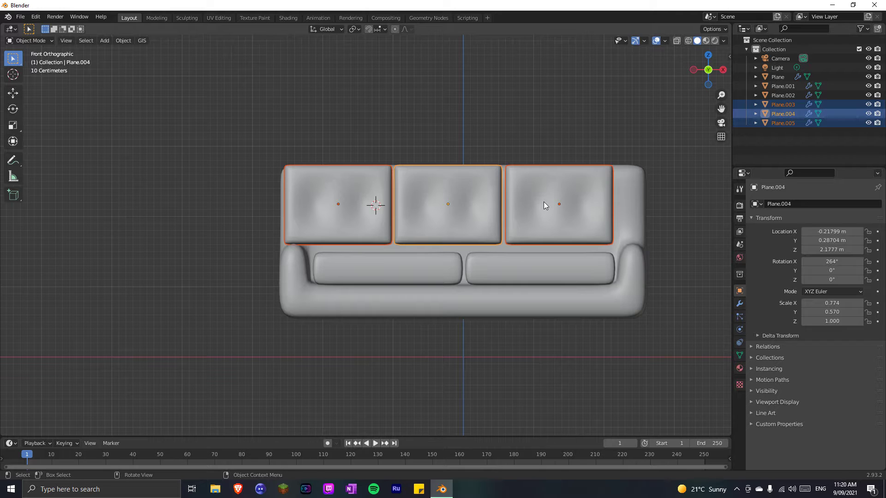
pyautogui.press('s')
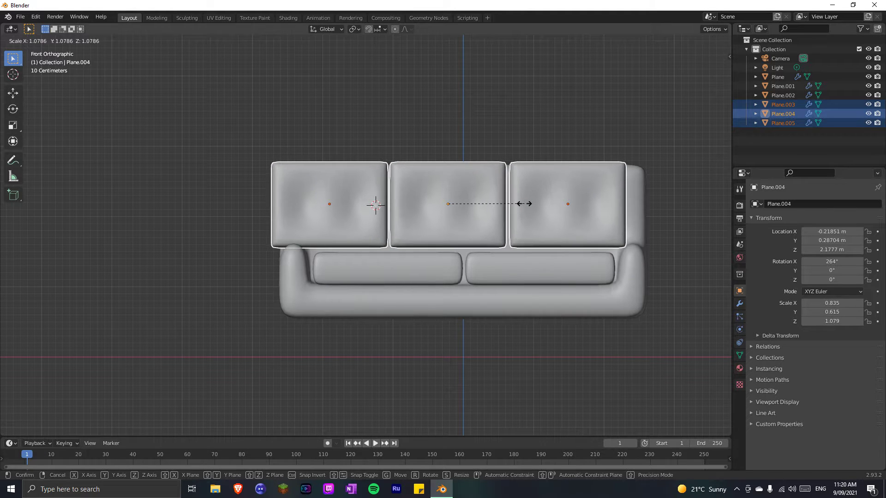
pyautogui.click(526, 205)
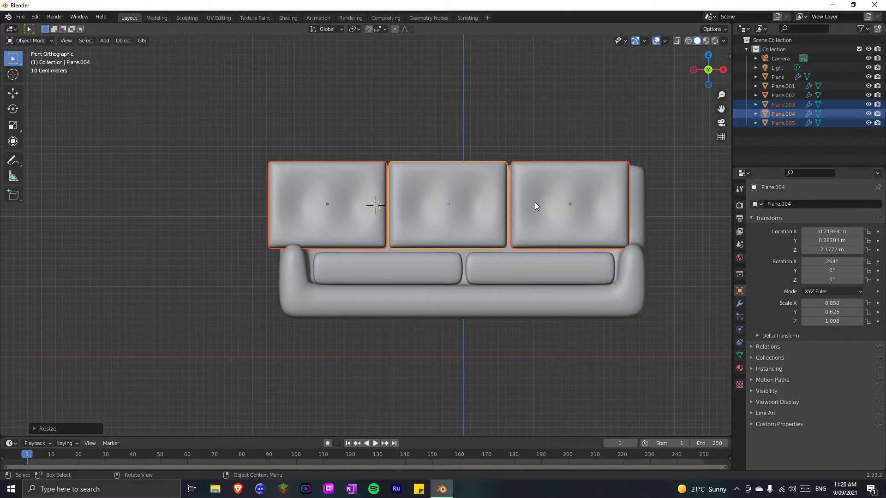
pyautogui.click(440, 140)
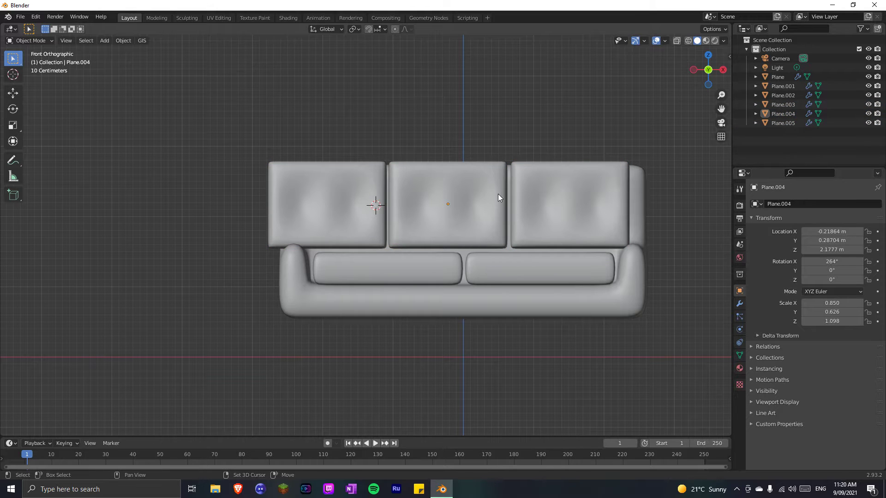
# Move the three back cushions together about 0.19 m along X and 0.06 m up to center them on the backrest.
pyautogui.click(548, 195)
pyautogui.keyDown('shift'); pyautogui.click(468, 192); pyautogui.keyUp('shift')
pyautogui.keyDown('shift'); pyautogui.click(353, 188); pyautogui.keyUp('shift')
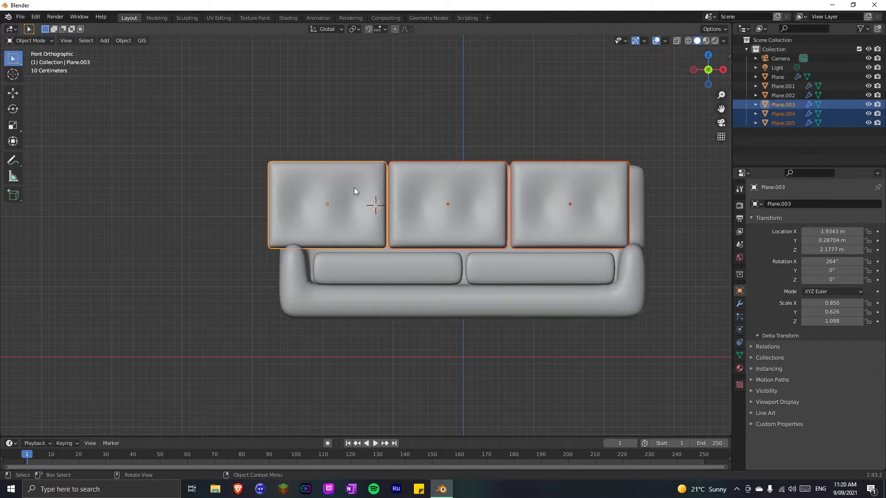
pyautogui.press('g')
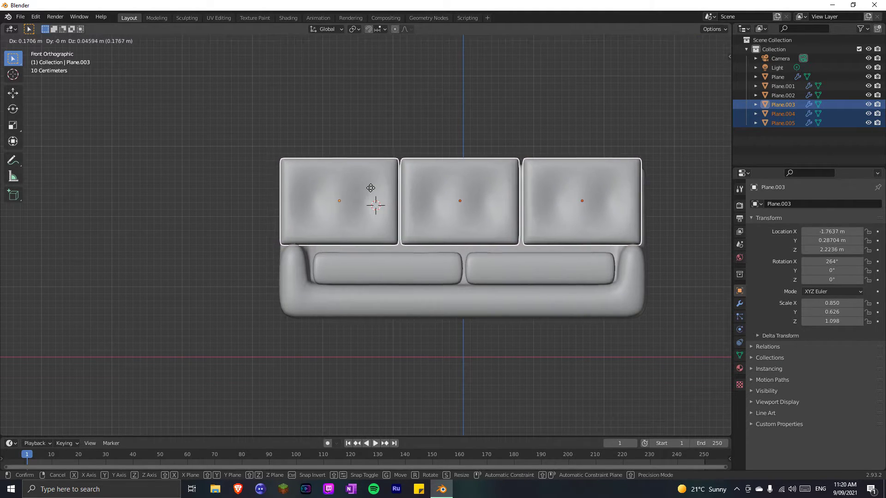
pyautogui.click(372, 187)
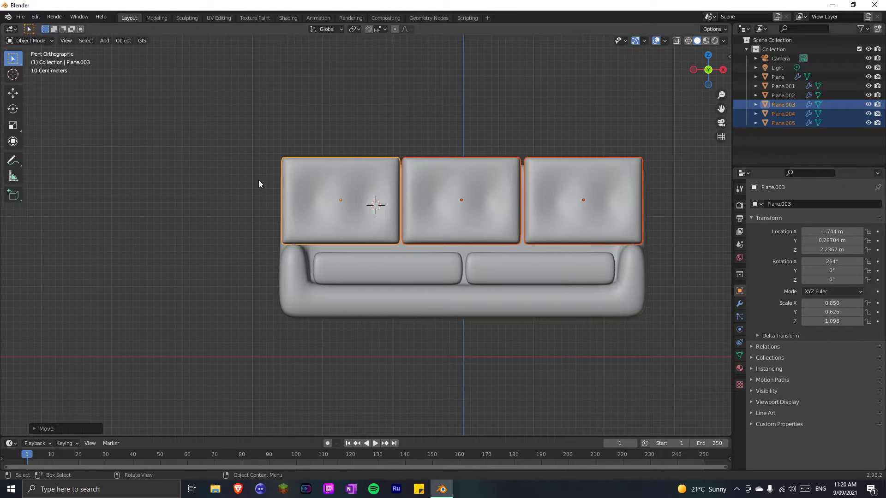
pyautogui.click(258, 180)
# In front view, lower the middle back cushion about 0.09 m to Z 2.14 m.
pyautogui.moveTo(444, 191); pyautogui.dragTo(423, 248, button='middle')
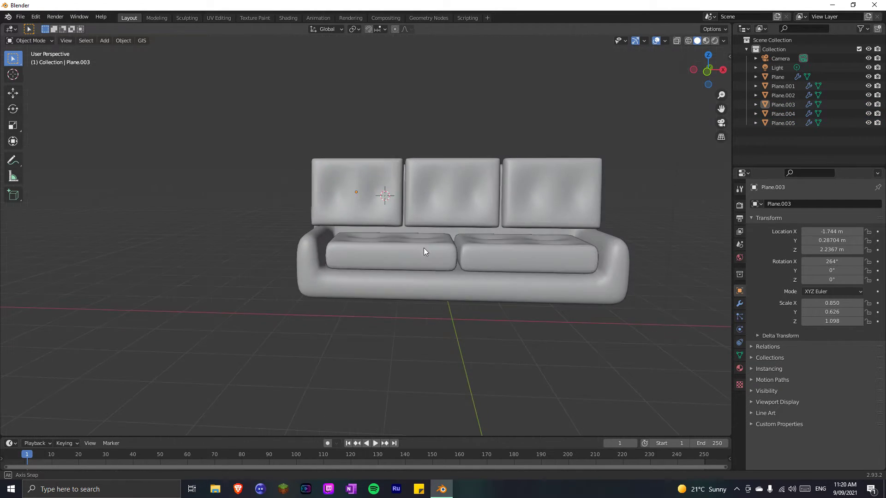
pyautogui.click(450, 200)
pyautogui.press('g')
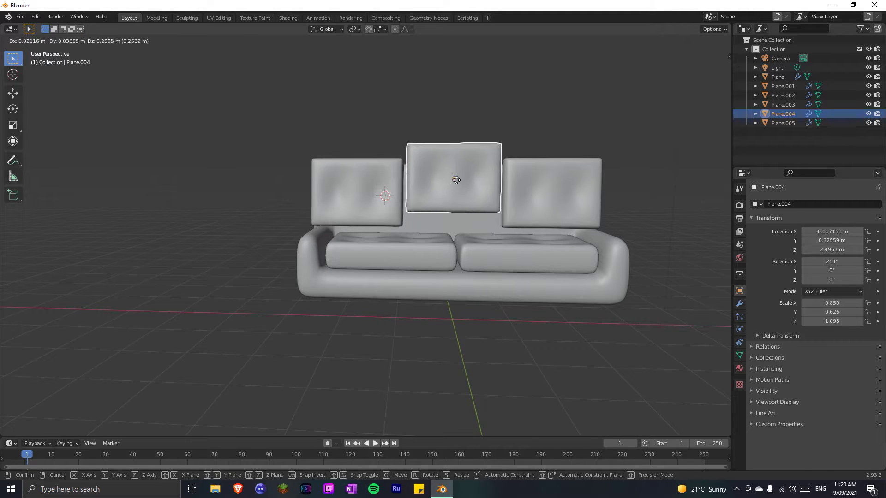
pyautogui.rightClick(452, 194)
pyautogui.press('KP_1')
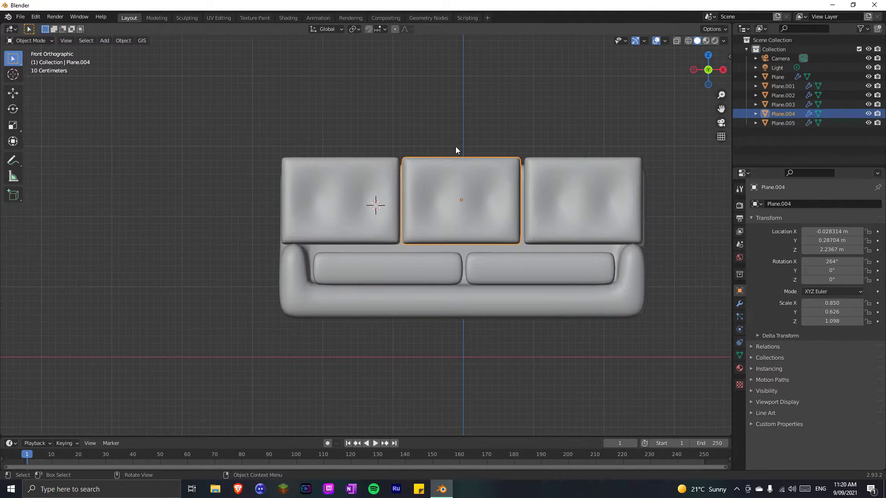
pyautogui.press('g')
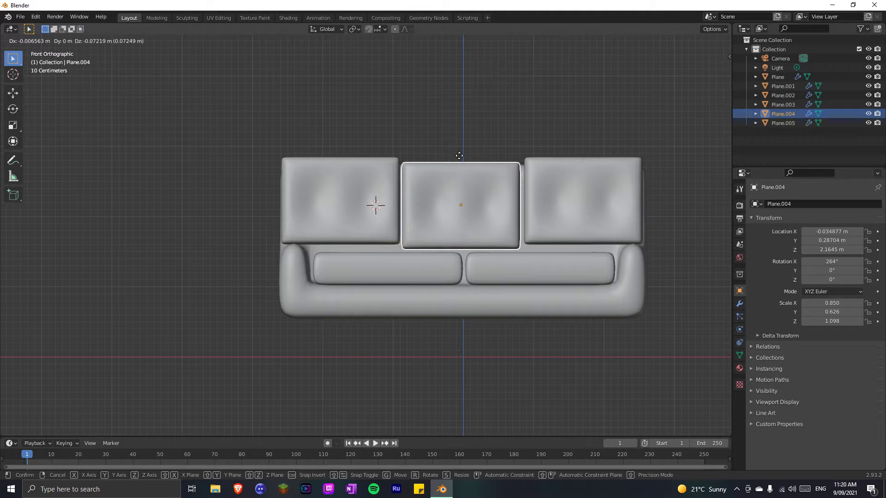
pyautogui.click(460, 157)
# Rotate the left back cushion about 2.9° around Y and lower it slightly along Z.
pyautogui.click(386, 168)
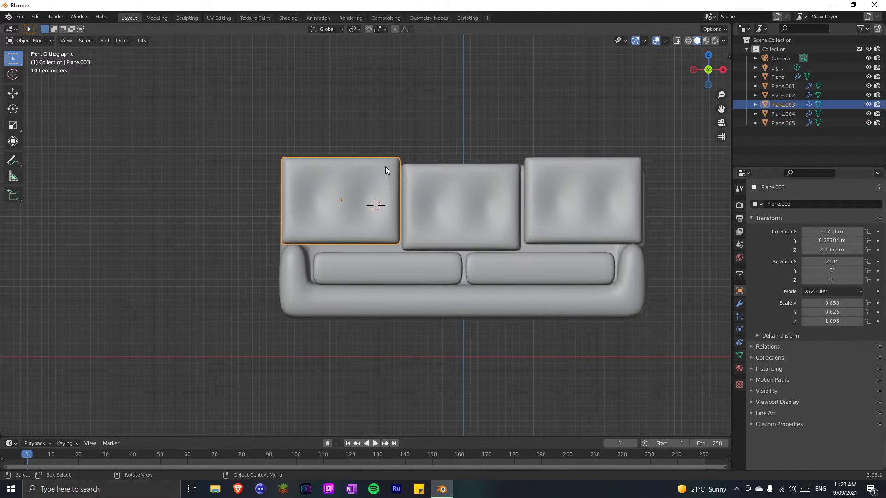
pyautogui.press('r')
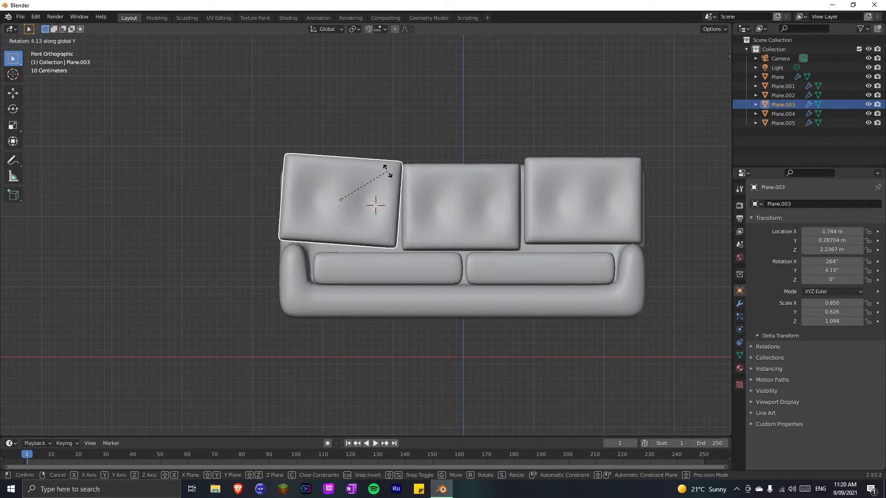
pyautogui.click(387, 170)
pyautogui.press('g')
pyautogui.press('z')
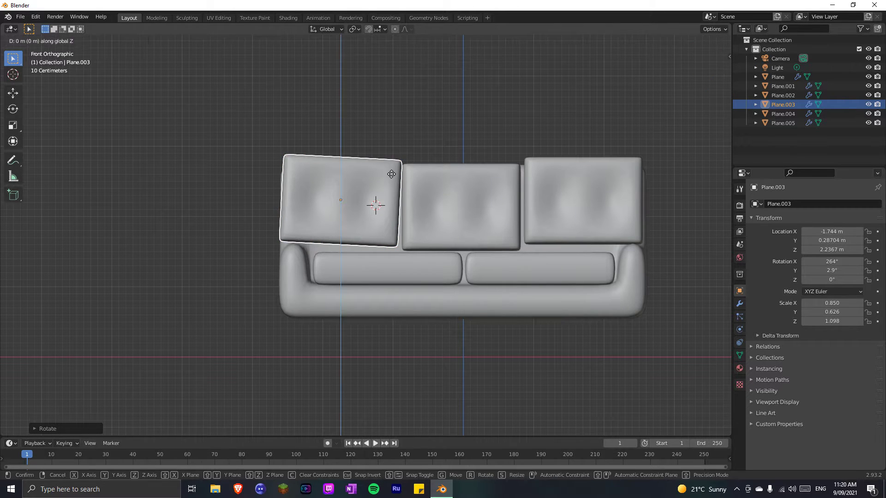
pyautogui.click(391, 174)
# Rotate the right back cushion about -4° around Y and lower it about 0.06 m along Z.
pyautogui.click(553, 175)
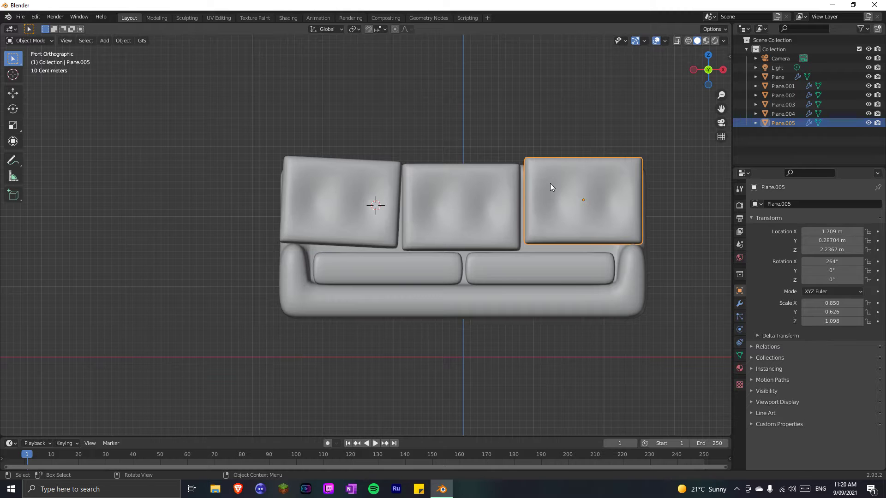
pyautogui.press('r')
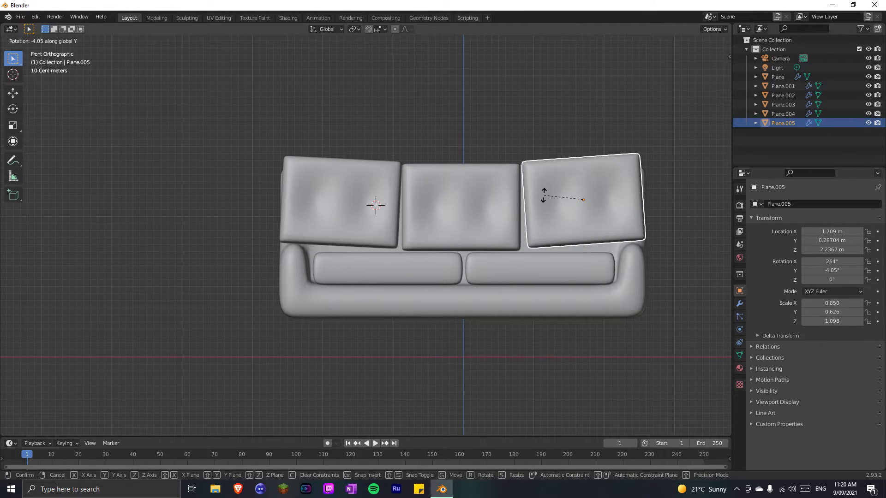
pyautogui.click(544, 195)
pyautogui.press('g')
pyautogui.press('z')
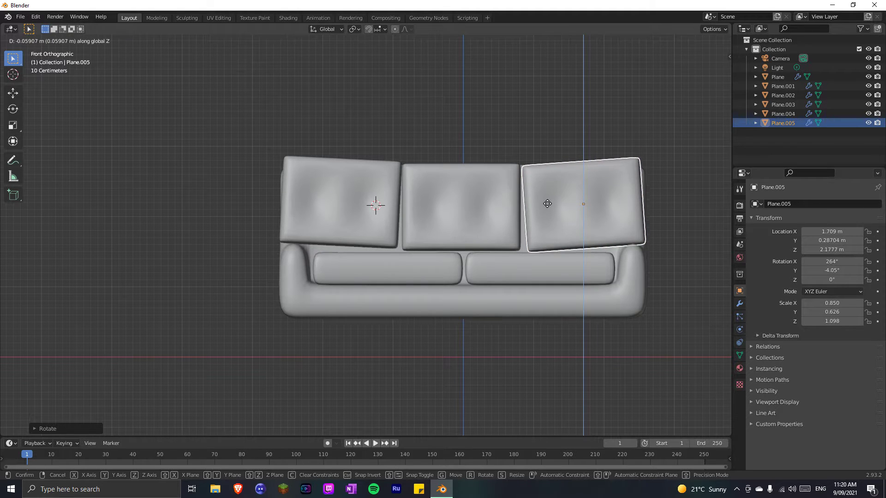
pyautogui.click(548, 203)
pyautogui.click(552, 134)
# Duplicate the middle back cushion and place the copy about 3.5 m in front of it along Y.
pyautogui.moveTo(563, 120); pyautogui.dragTo(568, 125, button='middle')
pyautogui.scroll(-3, 414, 275)
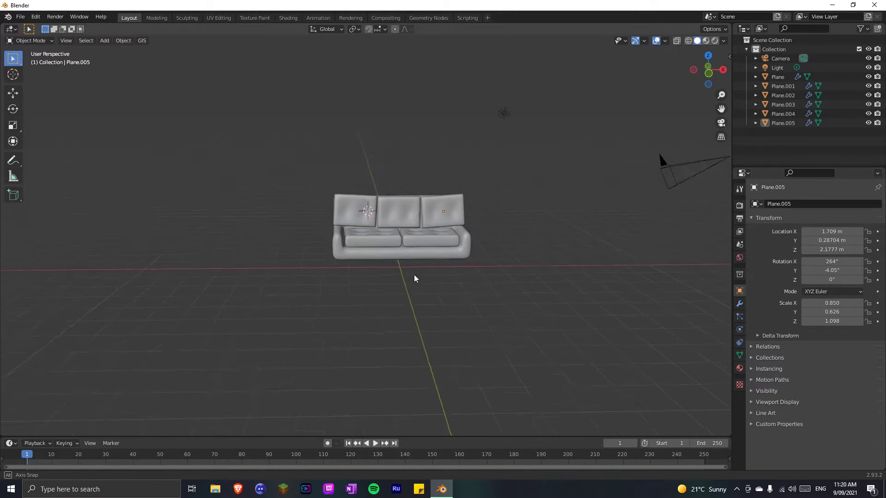
pyautogui.moveTo(414, 275); pyautogui.dragTo(413, 280, button='middle')
pyautogui.scroll(4, 413, 280)
pyautogui.click(329, 168)
pyautogui.click(406, 176)
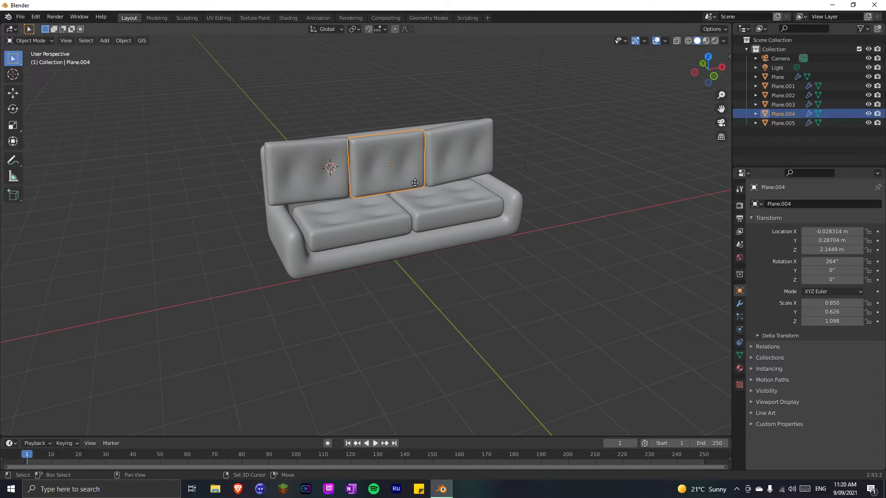
pyautogui.hotkey('shift', 'd')
pyautogui.press('y')
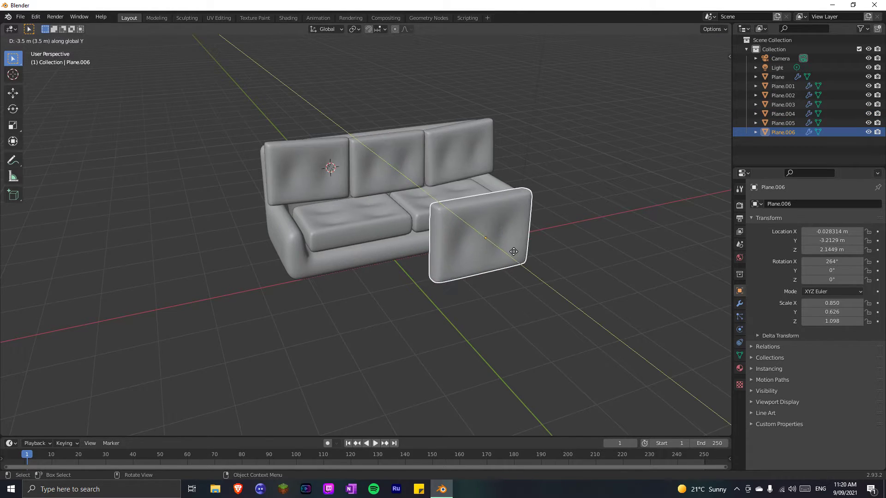
pyautogui.click(510, 250)
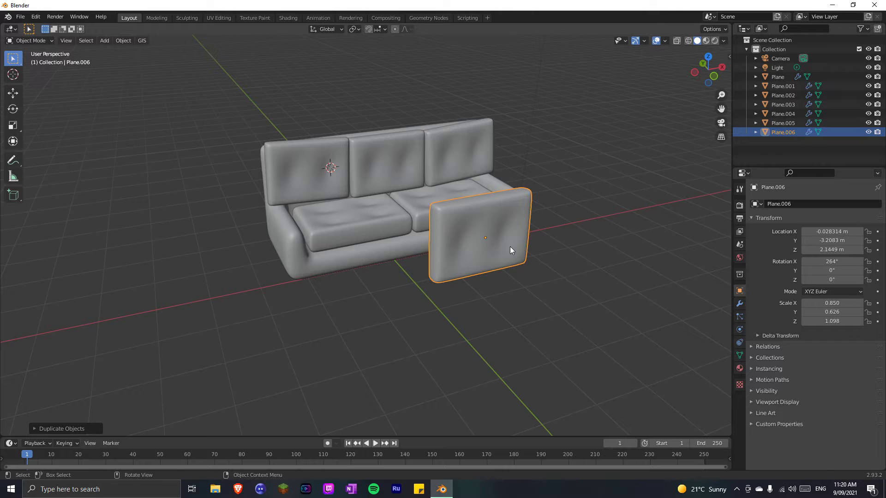
# Rotate the cushion copy by a net -90° about X so that it lies flat with its tufted side up.
pyautogui.press('r')
pyautogui.press('x')
pyautogui.press('9')
pyautogui.write('0')
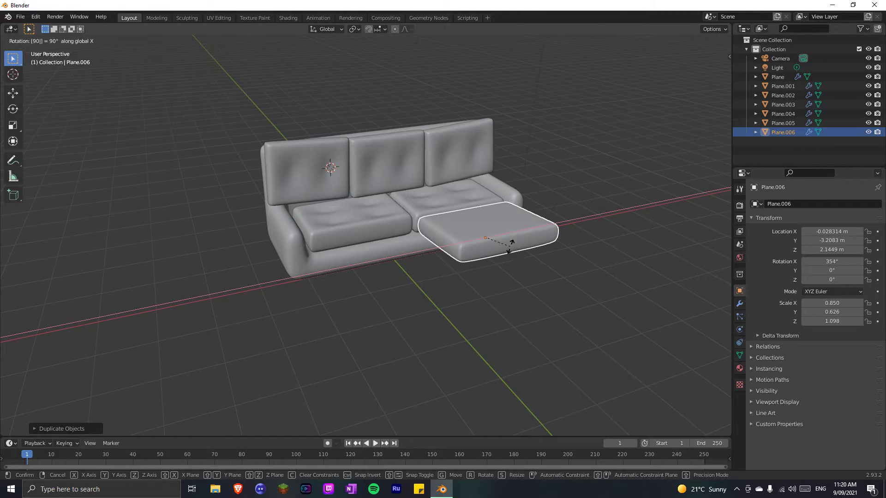
pyautogui.write('909090')
pyautogui.press('-')
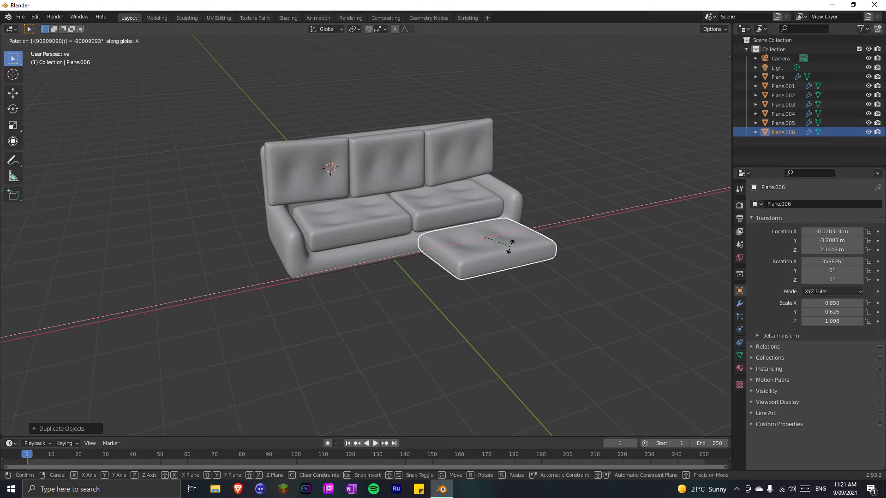
pyautogui.press('Return')
pyautogui.click(462, 340)
# Turn the flat cushion copy 90° about the Z axis.
pyautogui.moveTo(462, 341)
pyautogui.mouseDown(button='middle')
pyautogui.moveTo(437, 348)
pyautogui.moveTo(455, 328)
pyautogui.mouseUp(button='middle')
pyautogui.click(485, 251)
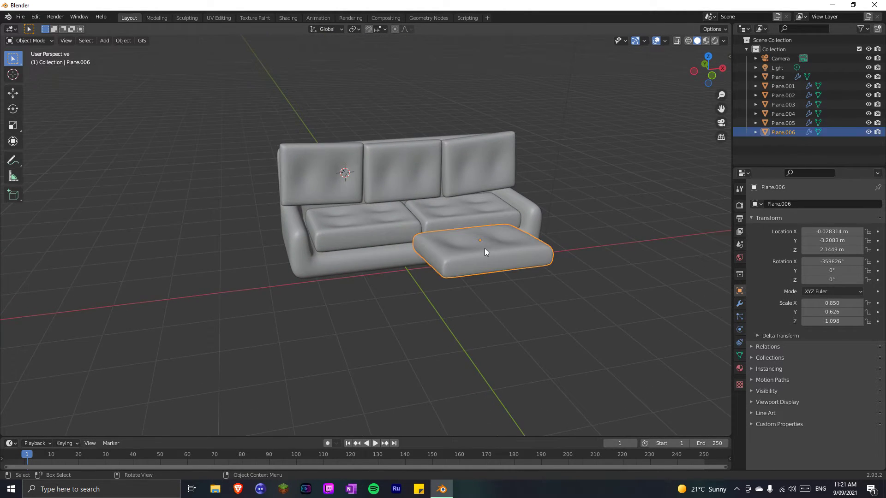
pyautogui.write('r')
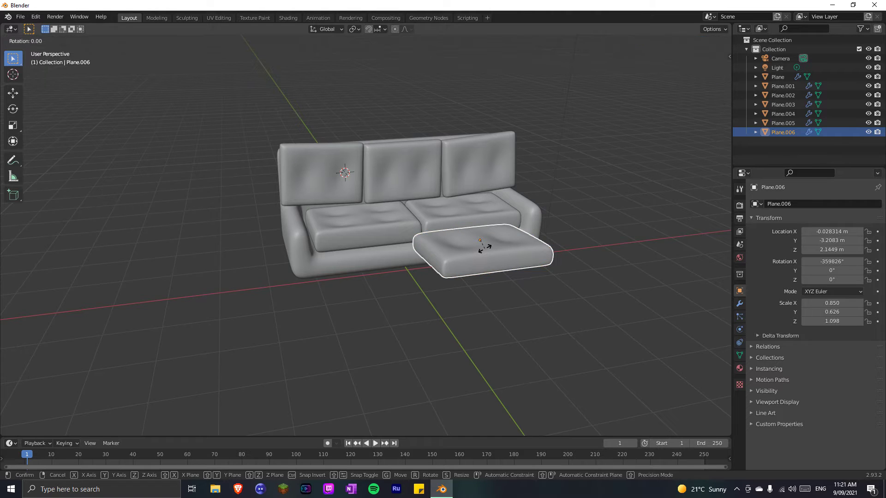
pyautogui.write('z90')
pyautogui.press('Return')
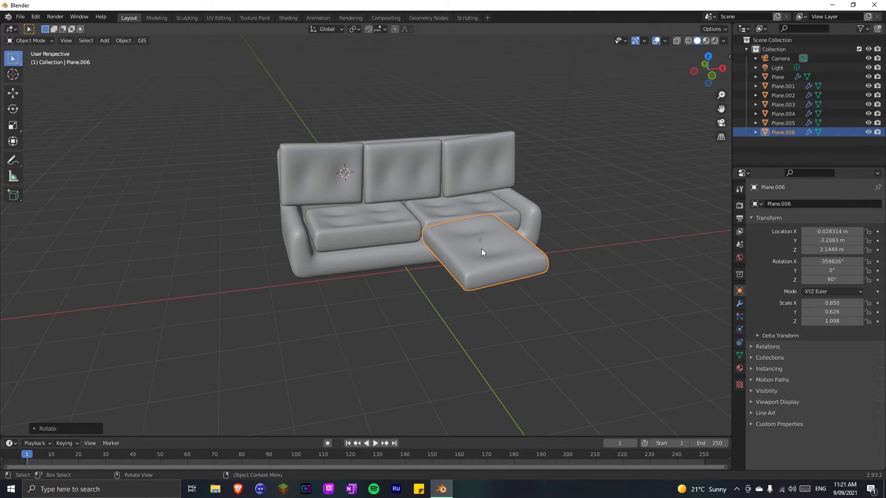
# In front view, rotate the flat cushion about 6° so that it sits level.
pyautogui.press('KP_1')
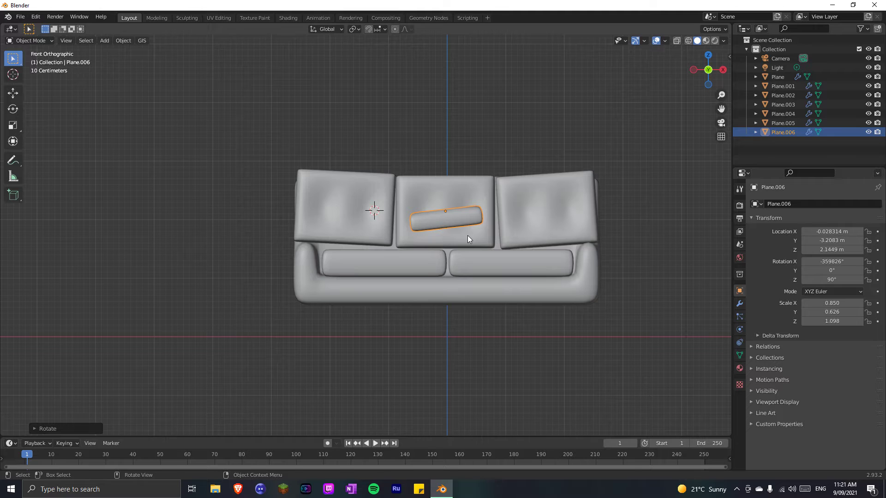
pyautogui.press('r')
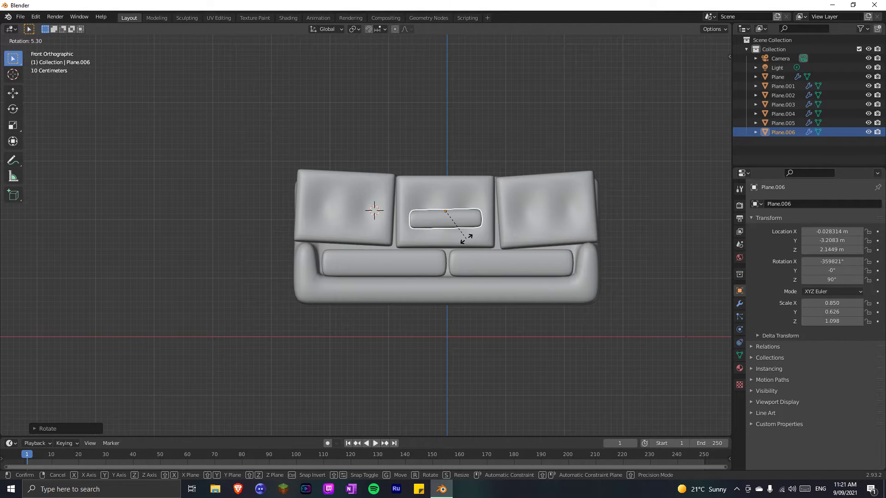
pyautogui.click(467, 240)
pyautogui.click(422, 352)
# Move the flat cushion about 2.8 m along the Y axis, back over the sofa.
pyautogui.moveTo(422, 353); pyautogui.dragTo(423, 367, button='middle')
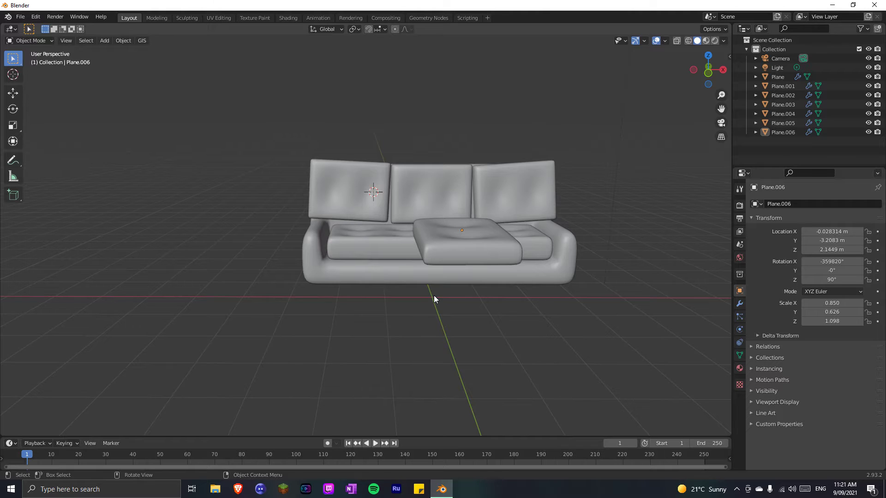
pyautogui.click(461, 249)
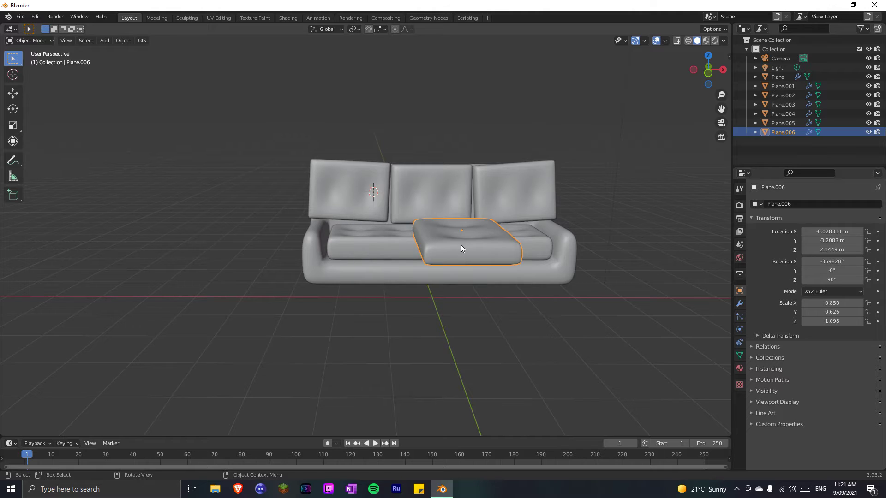
pyautogui.press('g')
pyautogui.press('y')
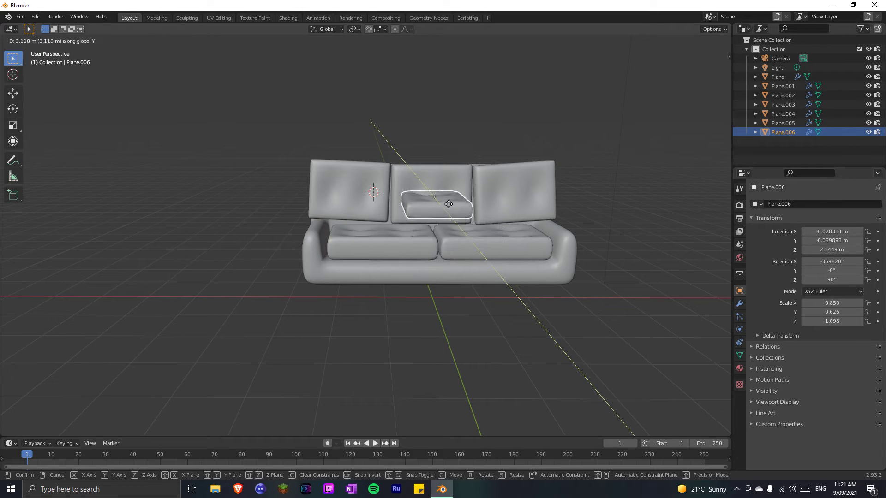
pyautogui.click(442, 210)
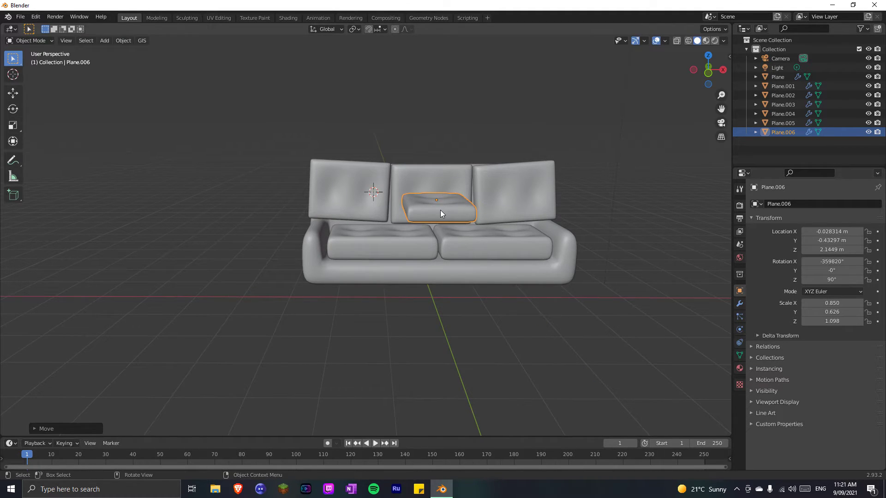
# Move the flat cushion about -1.93 m along X and lower it about 0.27 m, down over the sofa's left armrest.
pyautogui.press('g')
pyautogui.press('x')
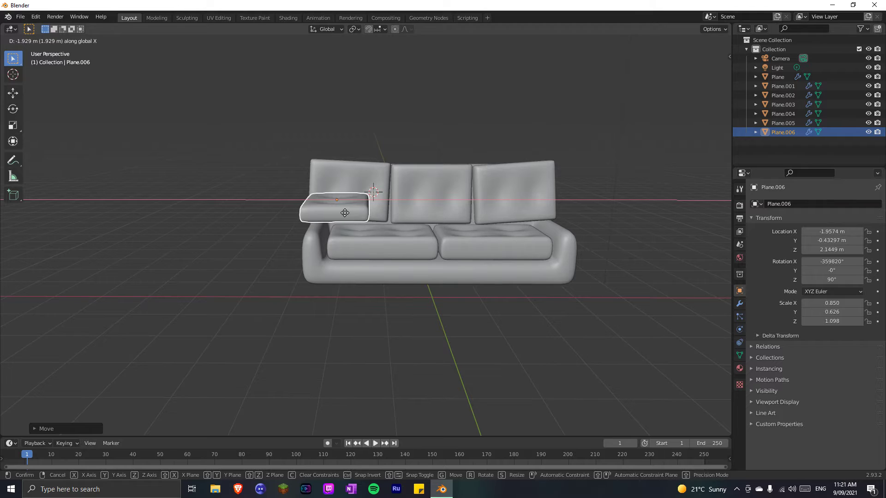
pyautogui.click(342, 212)
pyautogui.press('g')
pyautogui.press('z')
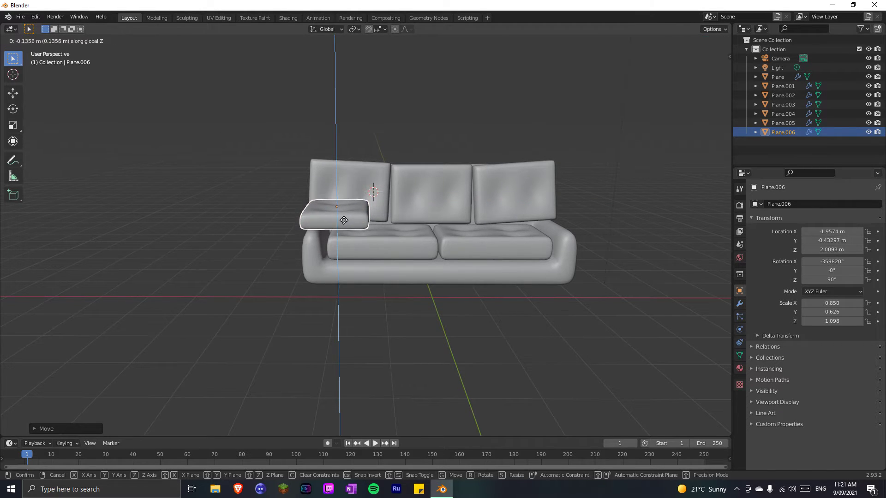
pyautogui.click(344, 231)
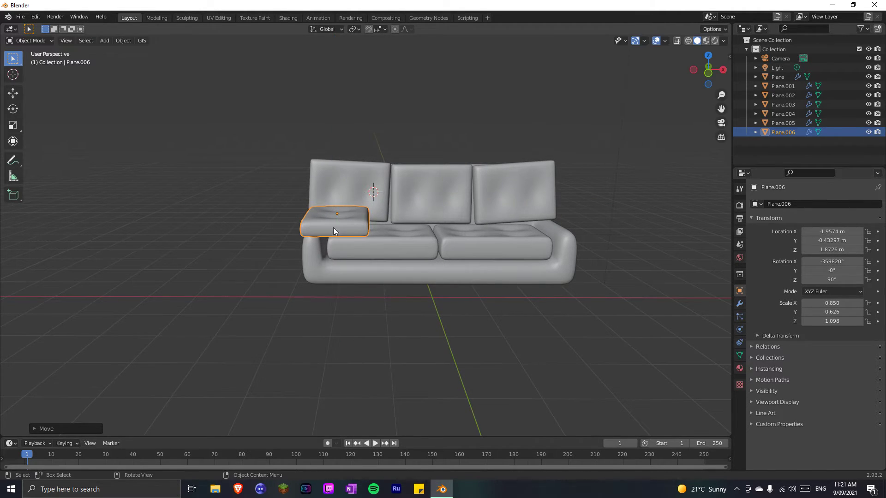
# Scale the flat cushion down uniformly to about 0.72 of its size.
pyautogui.click(236, 262)
pyautogui.moveTo(236, 262); pyautogui.dragTo(284, 282, button='middle')
pyautogui.click(288, 215)
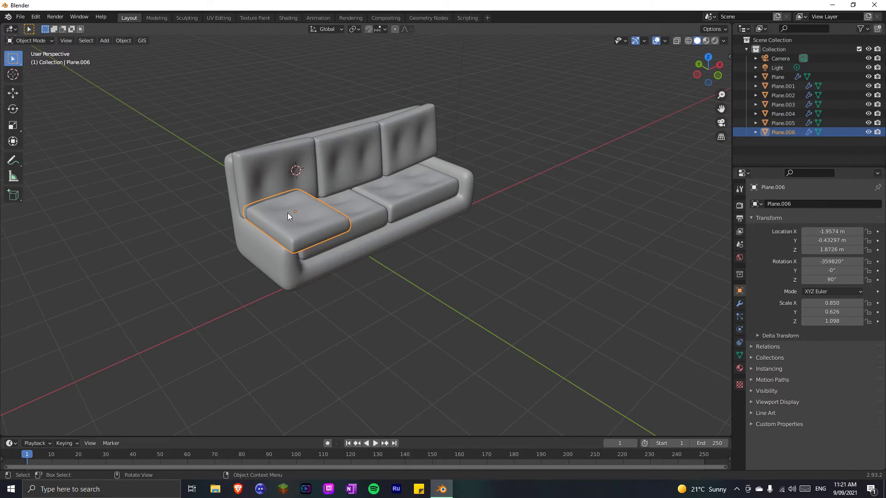
pyautogui.press('s')
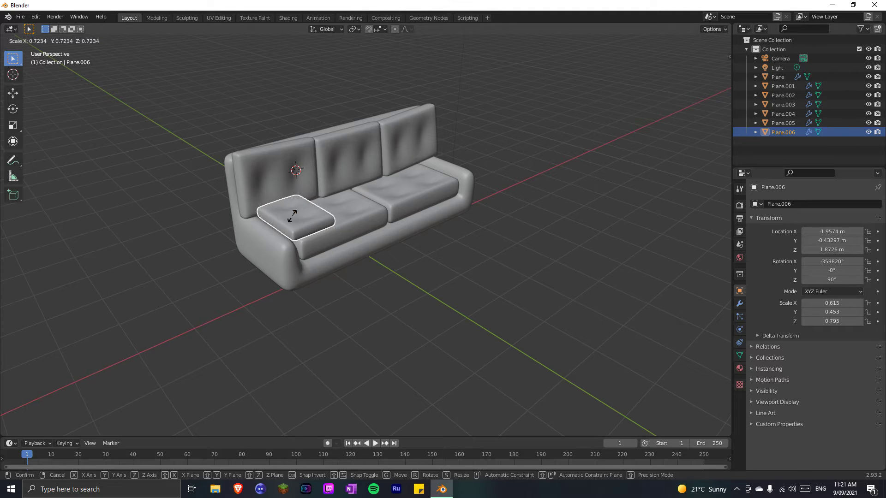
pyautogui.click(292, 216)
# Shift the flat cushion about 0.2 m outward along negative X so that it sits over the left armrest.
pyautogui.press('g')
pyautogui.press('x')
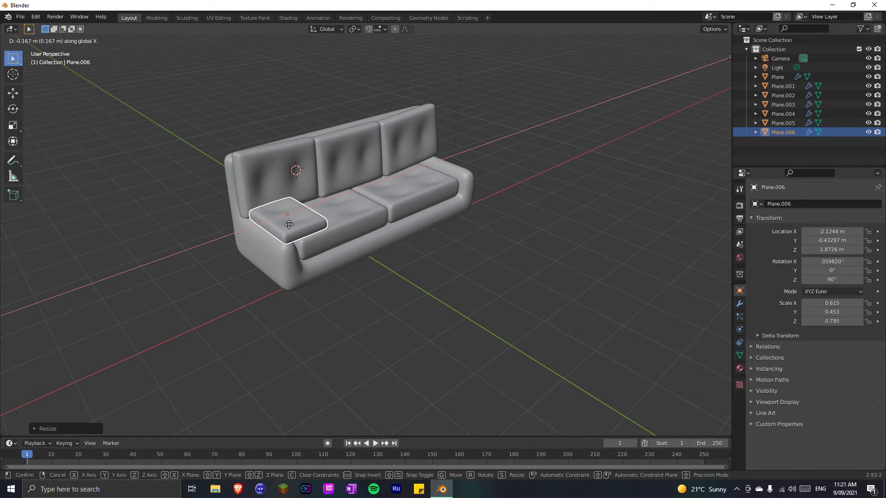
pyautogui.click(284, 220)
pyautogui.click(255, 299)
# In front view, lower the armrest cushion about 0.04 m toward the left armrest.
pyautogui.press('KP_1')
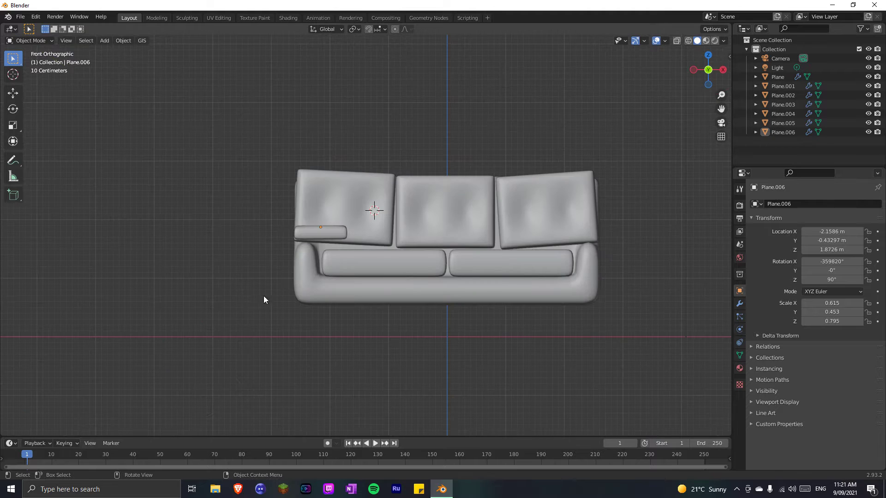
pyautogui.scroll(1, 323, 238)
pyautogui.click(324, 232)
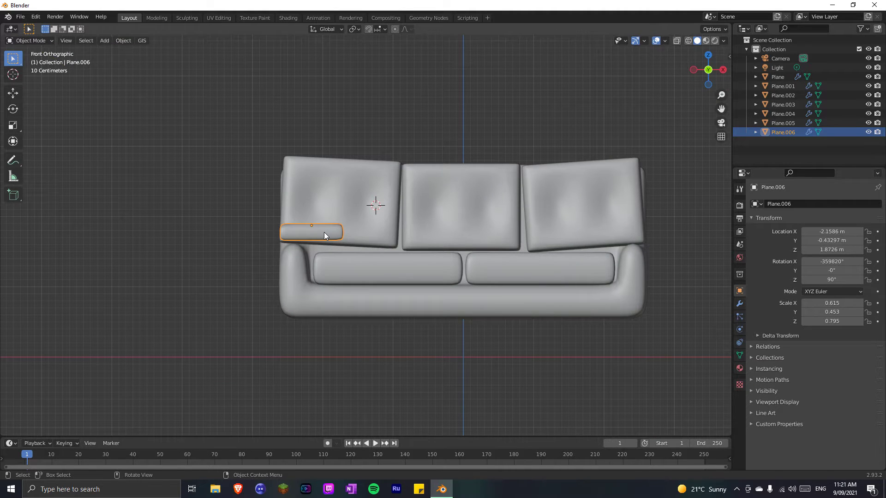
pyautogui.press('g')
pyautogui.click(324, 238)
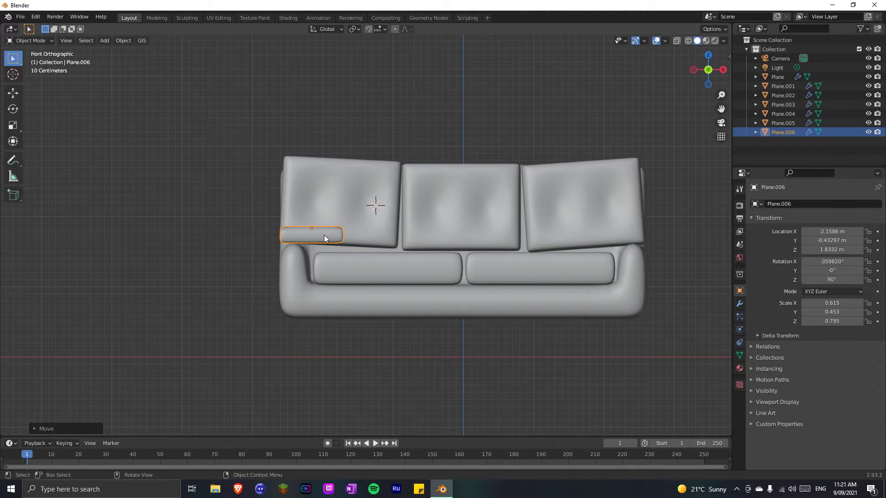
# Duplicate the armrest cushion and place the copy about 4.27 m along X on the opposite armrest.
pyautogui.moveTo(348, 270); pyautogui.dragTo(231, 292, button='middle')
pyautogui.hotkey('shift', 'd')
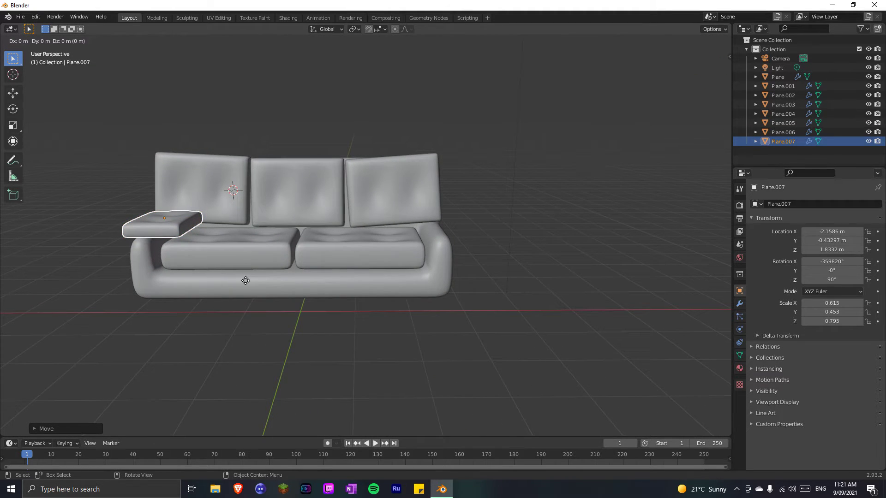
pyautogui.press('x')
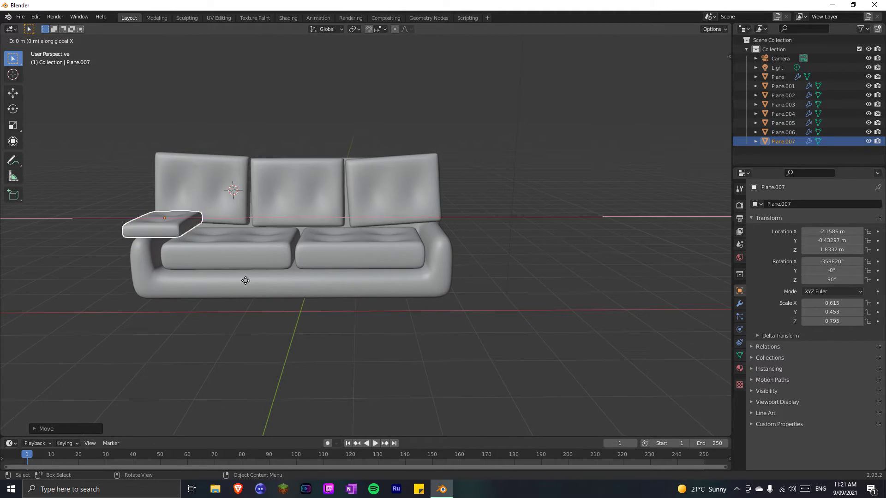
pyautogui.click(498, 269)
pyautogui.click(498, 269)
pyautogui.moveTo(497, 269); pyautogui.dragTo(421, 306, button='middle')
pyautogui.scroll(-4, 431, 320)
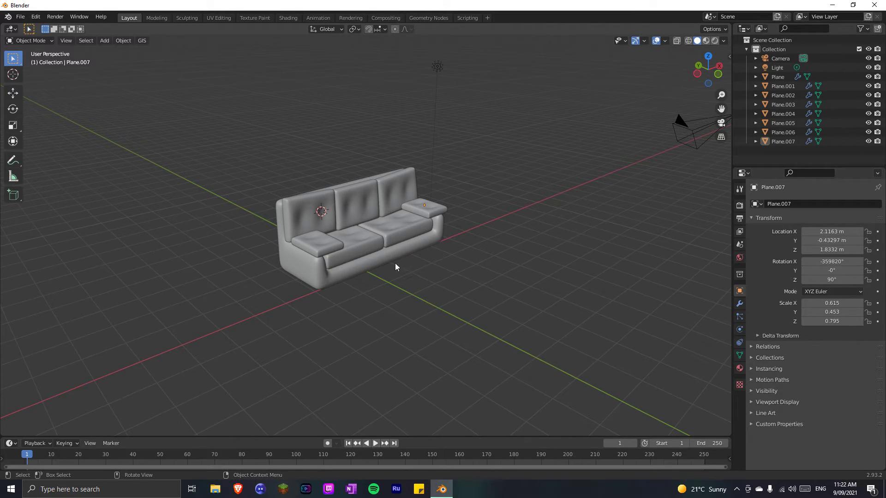
# Try to parent all the cushions and the light to the sofa body with Object (Keep Transform), and undo it.
pyautogui.click(305, 270)
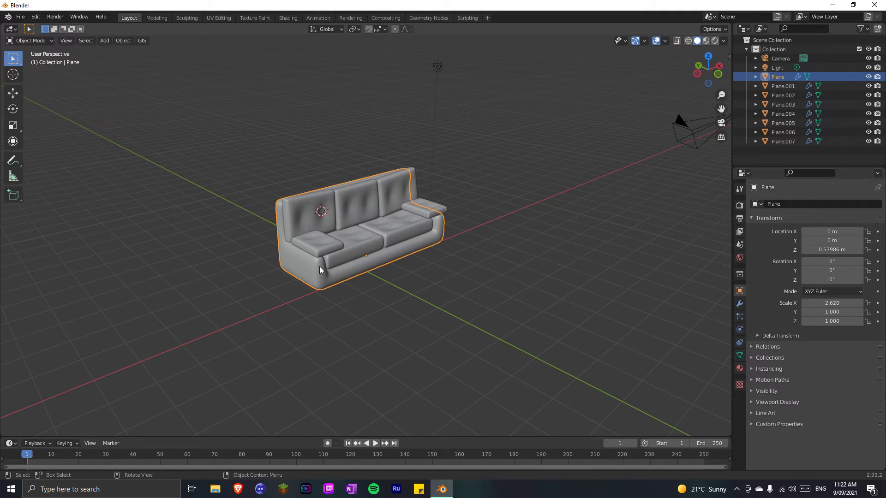
pyautogui.moveTo(244, 142); pyautogui.dragTo(480, 311)
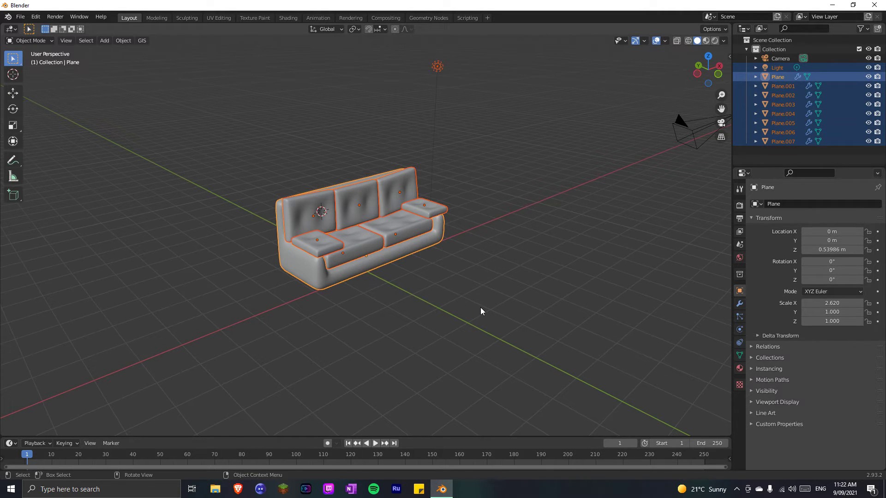
pyautogui.hotkey('ctrl', 'p')
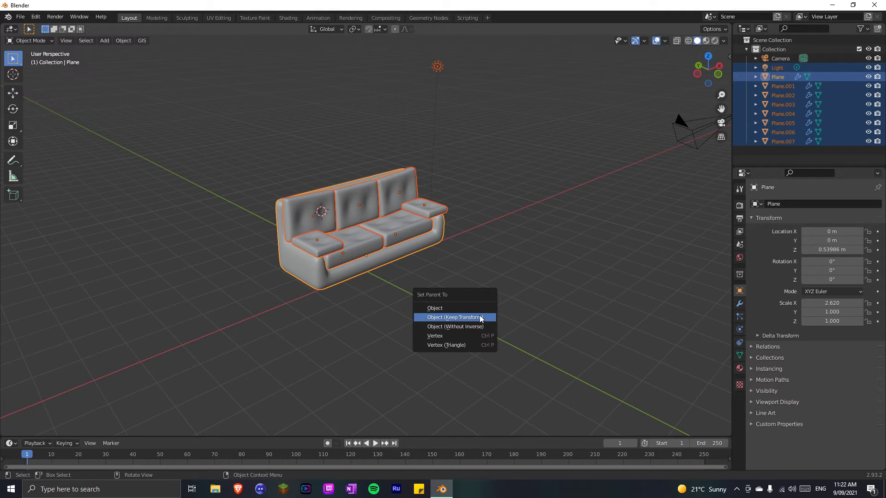
pyautogui.click(480, 316)
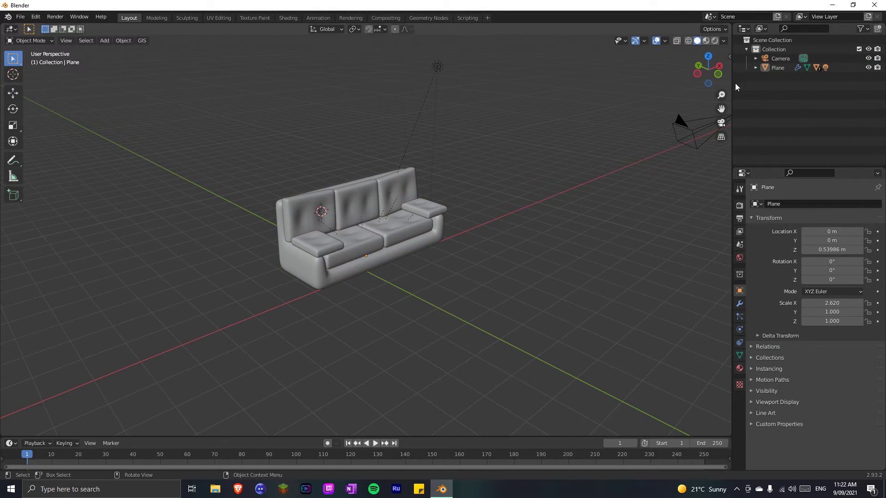
pyautogui.click(436, 68)
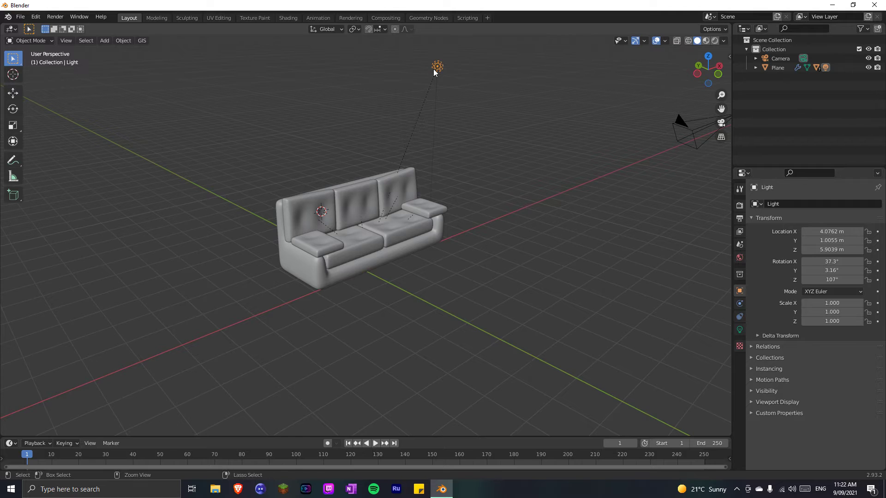
pyautogui.hotkey('ctrl', 'z')
pyautogui.hotkey('ctrl', 'z')
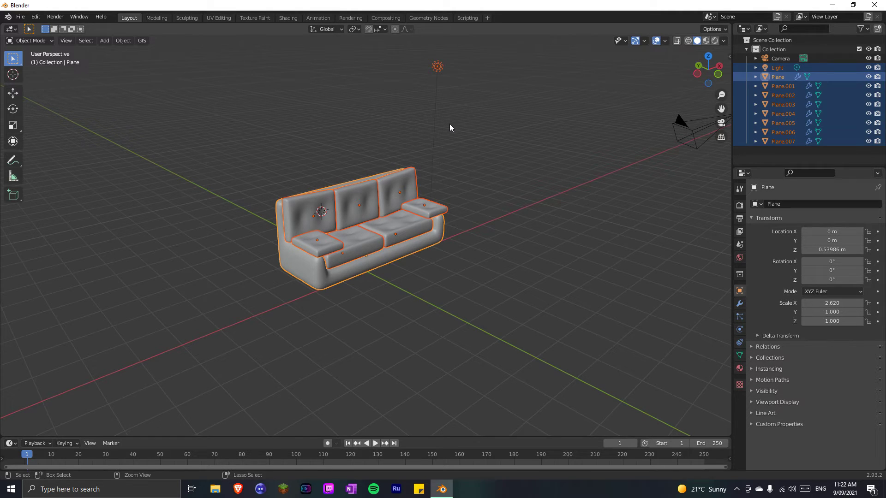
# Select the sofa body and all cushions without the light, and parent the cushions to the sofa body.
pyautogui.click(500, 138)
pyautogui.moveTo(213, 156); pyautogui.dragTo(456, 270)
pyautogui.click(472, 295)
pyautogui.moveTo(422, 214); pyautogui.dragTo(270, 131, button='middle')
pyautogui.moveTo(194, 114); pyautogui.dragTo(477, 320)
pyautogui.moveTo(485, 315); pyautogui.dragTo(429, 262, button='middle')
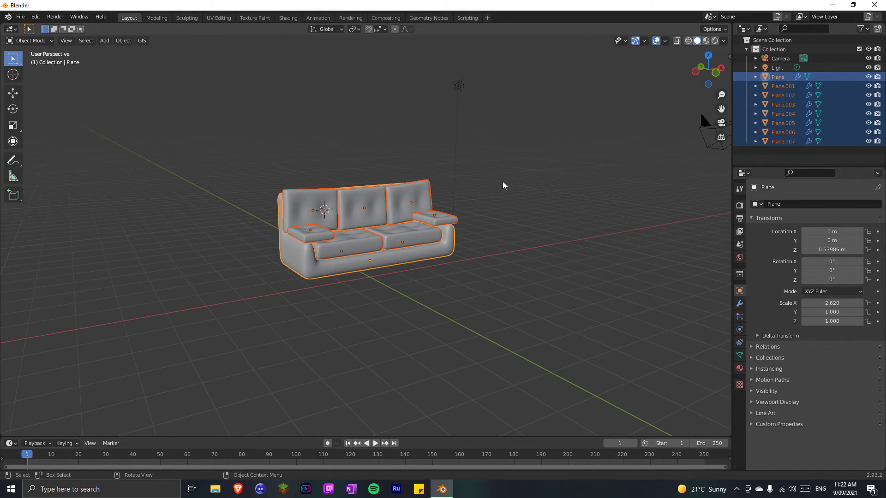
pyautogui.moveTo(504, 183); pyautogui.dragTo(501, 200, button='middle')
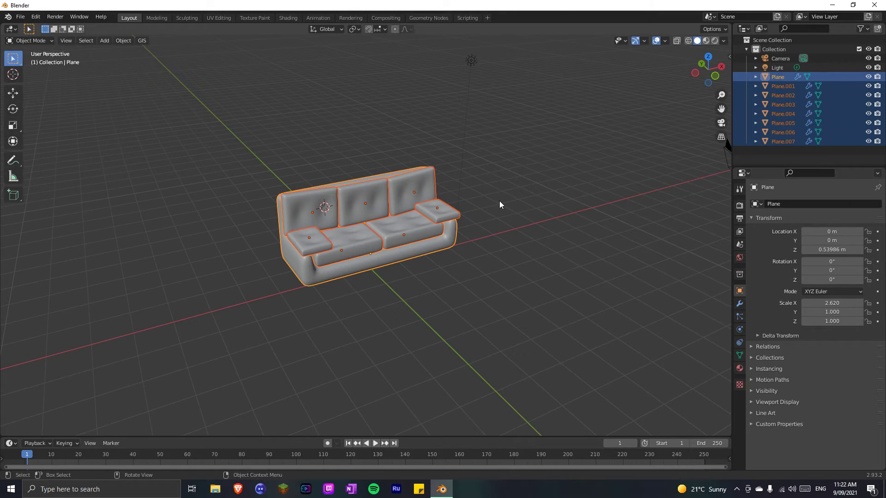
pyautogui.hotkey('ctrl', 'p')
pyautogui.click(500, 202)
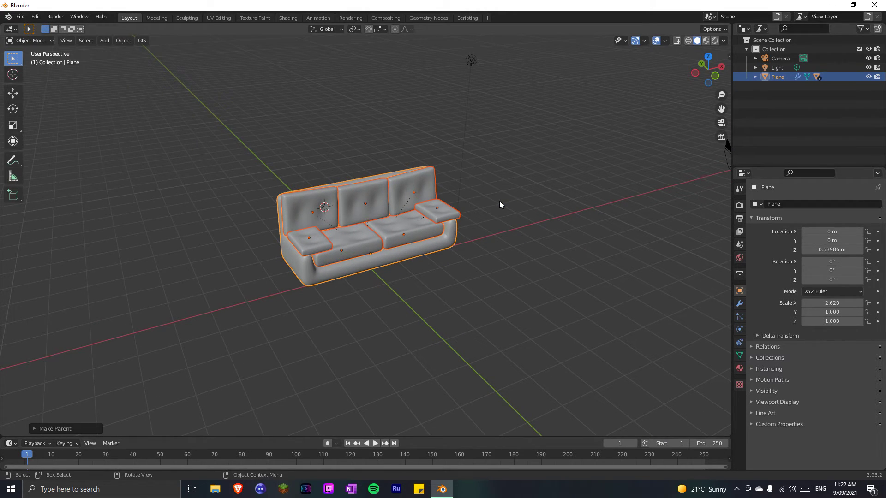
pyautogui.click(500, 213)
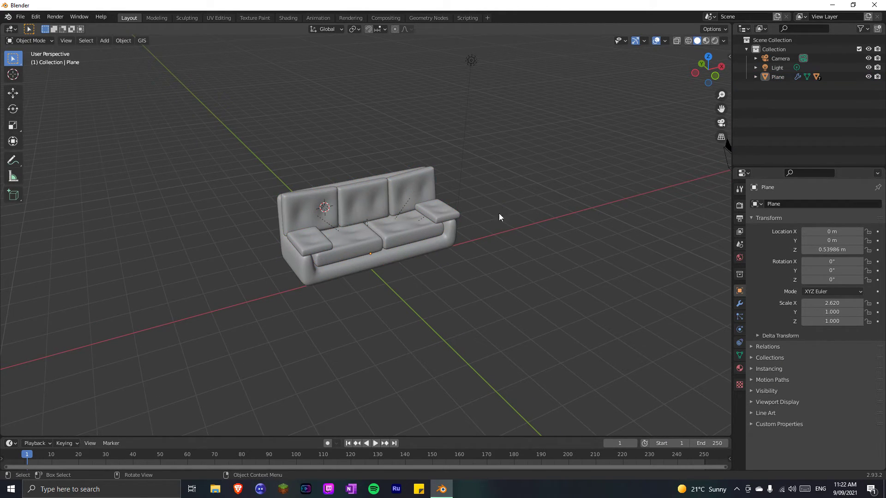
# Test-move the sofa body to check that the parented cushions follow it, and cancel the move.
pyautogui.click(369, 228)
pyautogui.click(389, 252)
pyautogui.press('g')
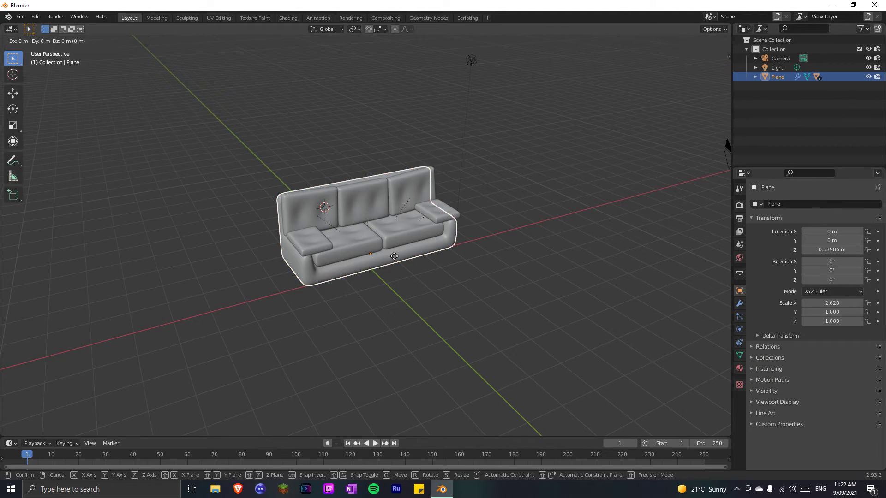
pyautogui.rightClick(408, 203)
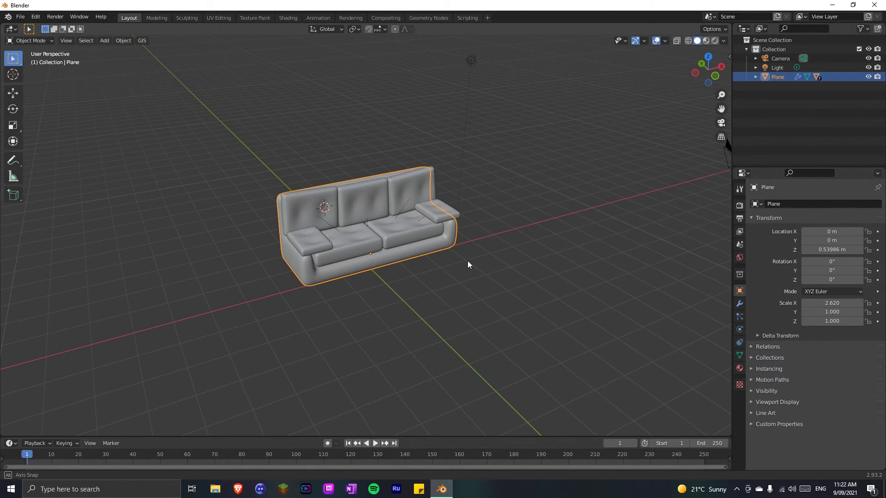
pyautogui.click(542, 278)
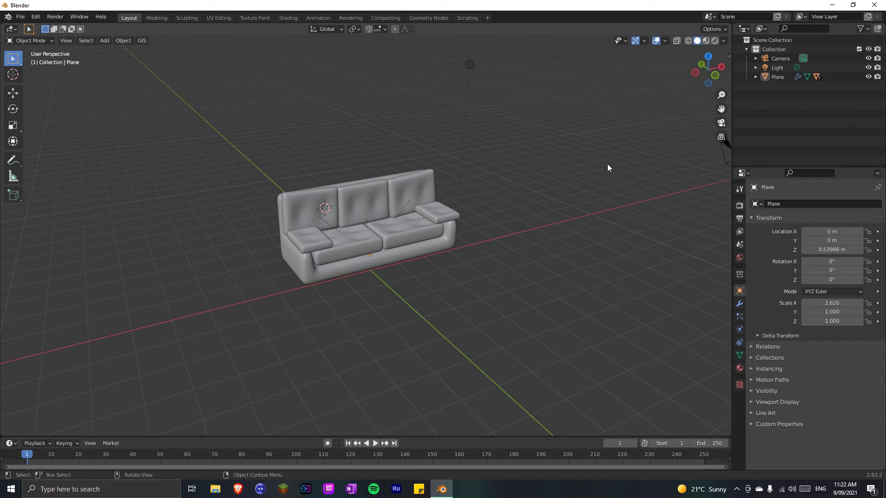
# Rename the parent sofa body object to Couch.
pyautogui.doubleClick(777, 77)
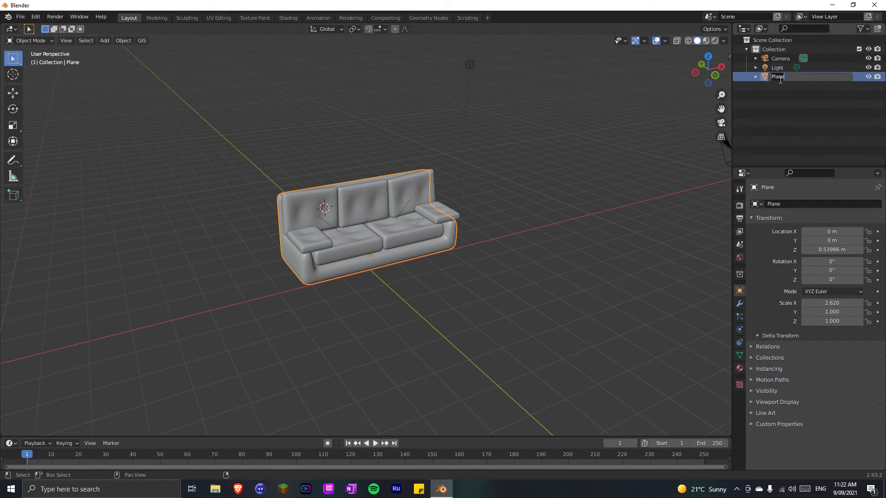
pyautogui.write('Couch')
pyautogui.press('Return')
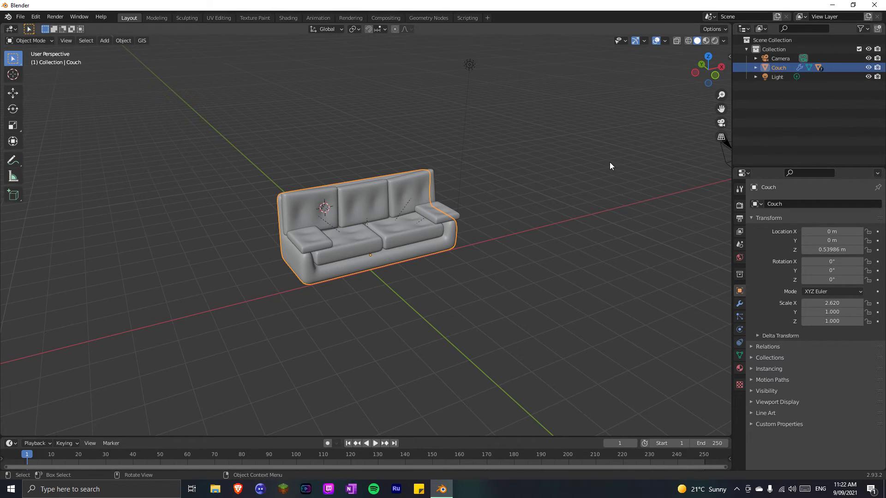
# Add a new material to the sofa body and name it couch.
pyautogui.moveTo(590, 153); pyautogui.dragTo(729, 324, button='middle')
pyautogui.click(740, 370)
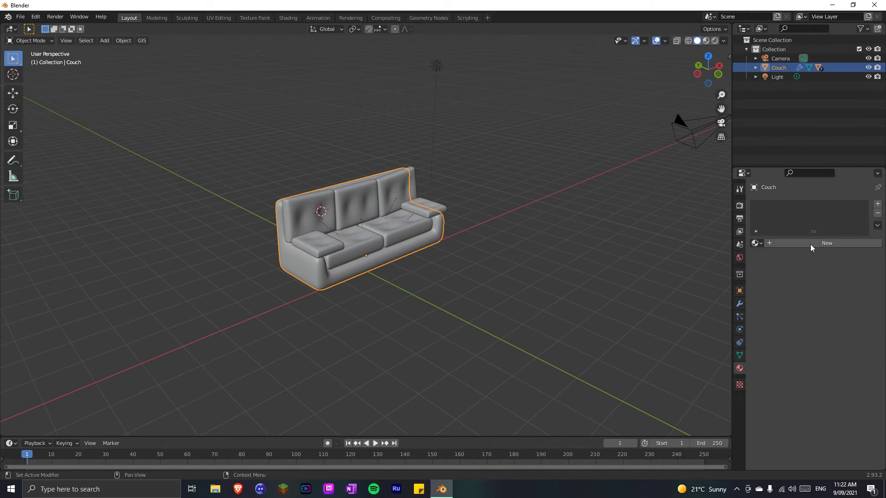
pyautogui.click(811, 244)
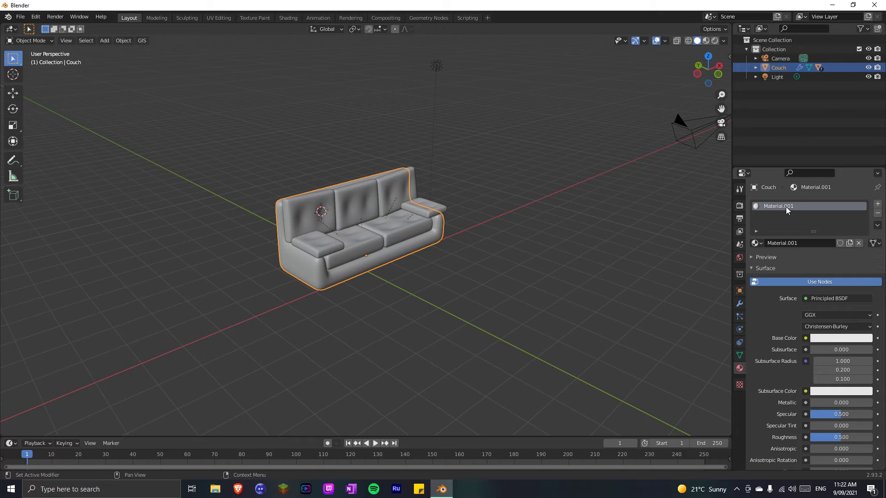
pyautogui.write('ciouch')
pyautogui.press('Return')
# Darken the couch material's base color to near black and display the model in Material Preview shading.
pyautogui.click(825, 340)
pyautogui.moveTo(864, 213); pyautogui.dragTo(865, 258)
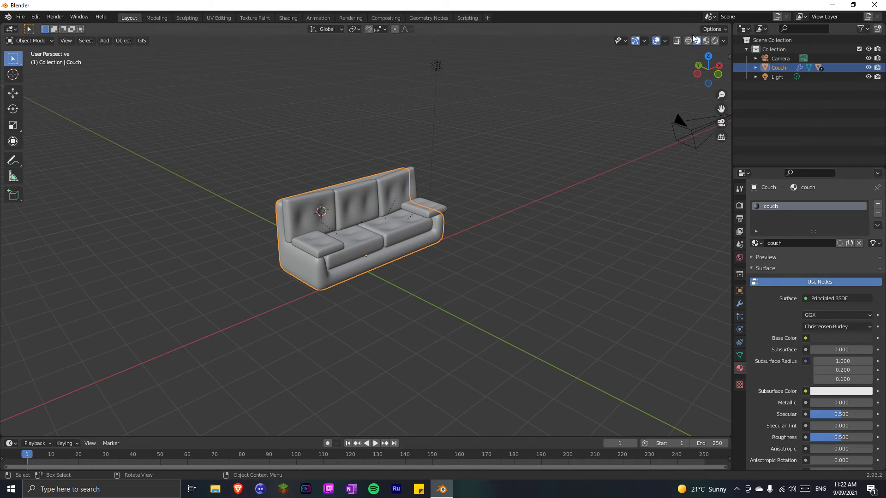
pyautogui.click(706, 40)
pyautogui.moveTo(730, 185); pyautogui.dragTo(751, 257, button='middle')
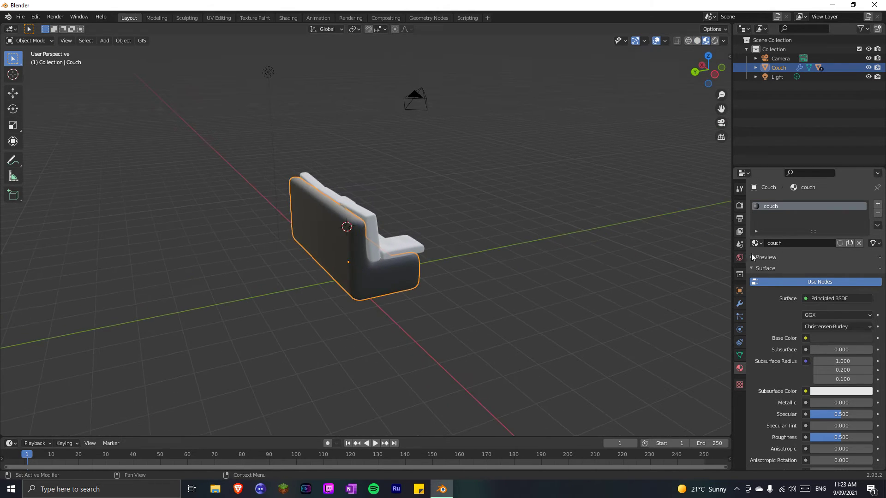
# Set the couch material's roughness to 0.838 and assign that material to the left armrest cushion.
pyautogui.moveTo(832, 439); pyautogui.dragTo(855, 439)
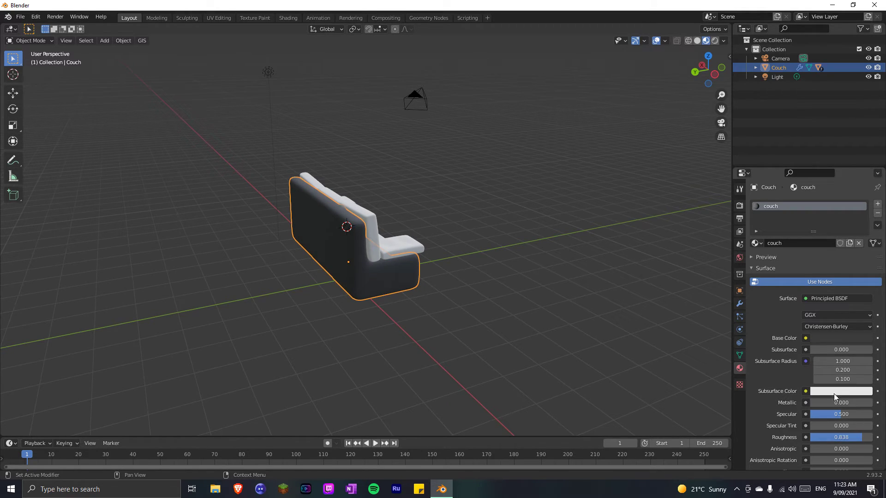
pyautogui.click(839, 337)
pyautogui.moveTo(458, 315); pyautogui.dragTo(323, 339, button='middle')
pyautogui.click(300, 228)
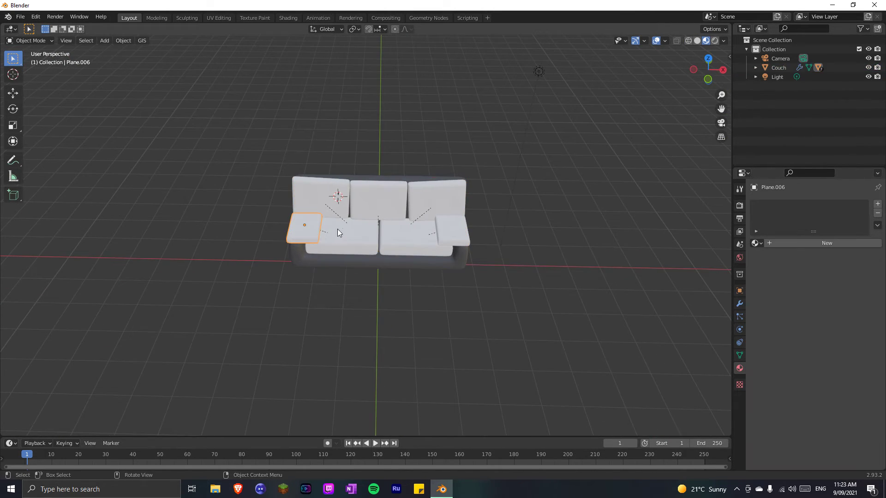
pyautogui.keyDown('shift'); pyautogui.click(358, 230); pyautogui.keyUp('shift')
pyautogui.click(302, 228)
pyautogui.click(758, 243)
pyautogui.click(780, 265)
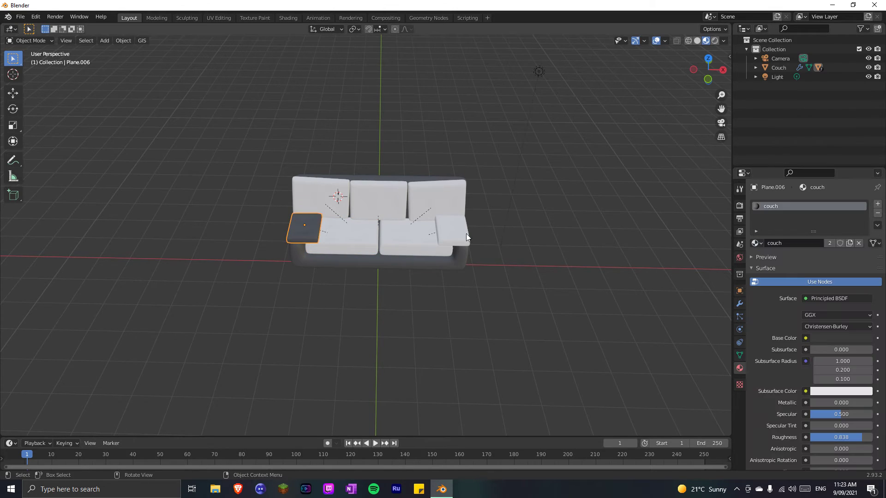
# Assign the existing couch material to both seat cushions and the right armrest cushion.
pyautogui.click(360, 238)
pyautogui.click(757, 244)
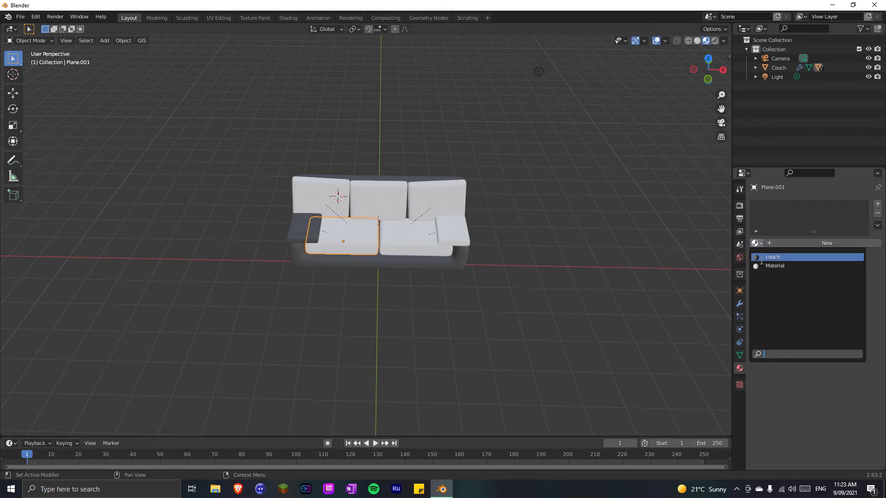
pyautogui.click(761, 260)
pyautogui.click(433, 236)
pyautogui.click(757, 243)
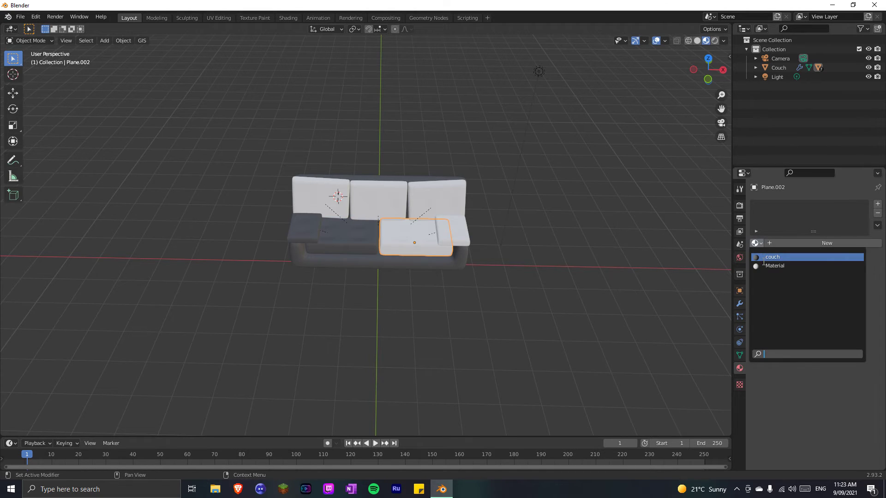
pyautogui.click(766, 258)
pyautogui.click(453, 231)
pyautogui.click(758, 243)
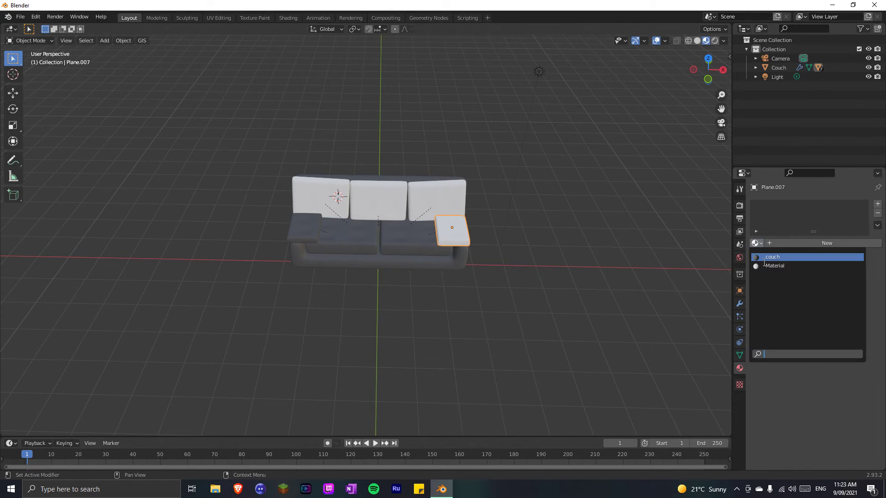
pyautogui.click(766, 257)
# Assign the existing couch material to the three back cushions.
pyautogui.click(444, 199)
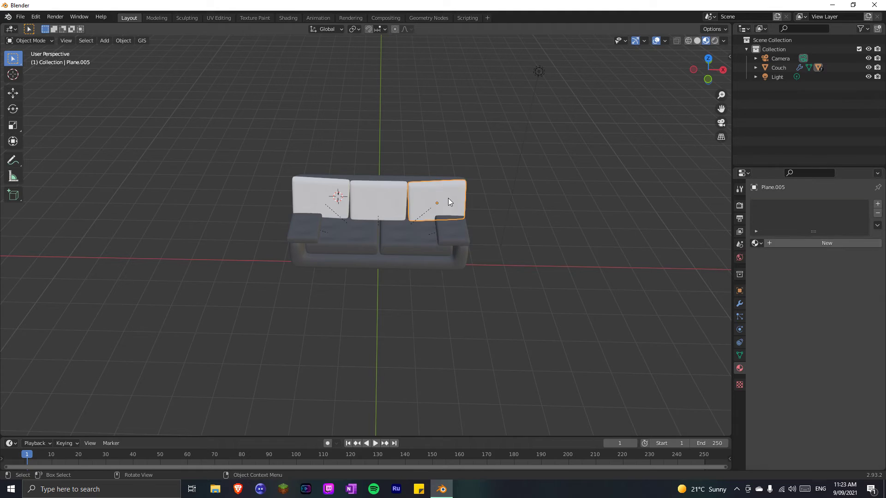
pyautogui.click(757, 243)
pyautogui.click(766, 258)
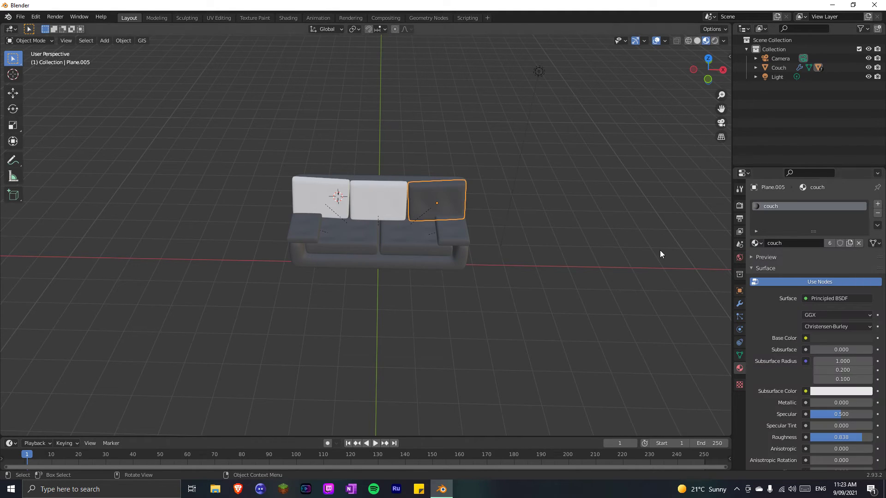
pyautogui.click(389, 202)
pyautogui.click(757, 244)
pyautogui.click(757, 256)
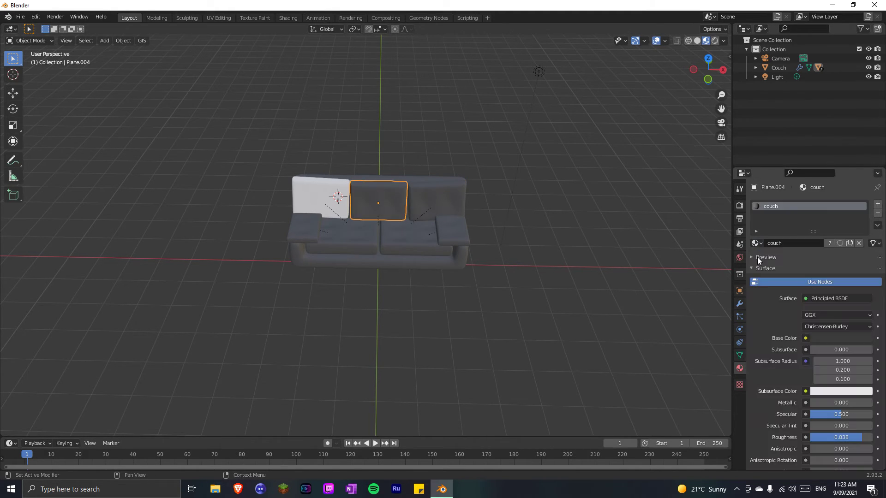
pyautogui.click(304, 198)
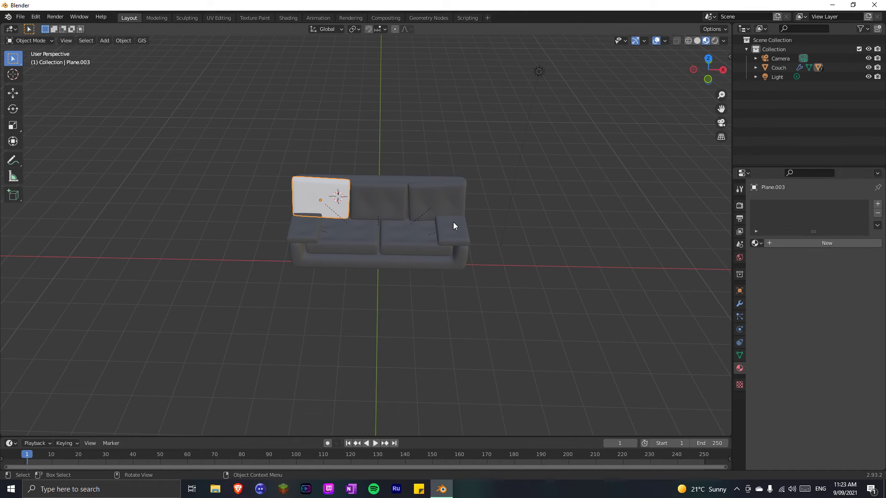
pyautogui.click(757, 243)
pyautogui.click(759, 258)
# Snap the 3D cursor to the world origin.
pyautogui.moveTo(572, 296); pyautogui.dragTo(486, 367, button='middle')
pyautogui.rightClick(408, 347)
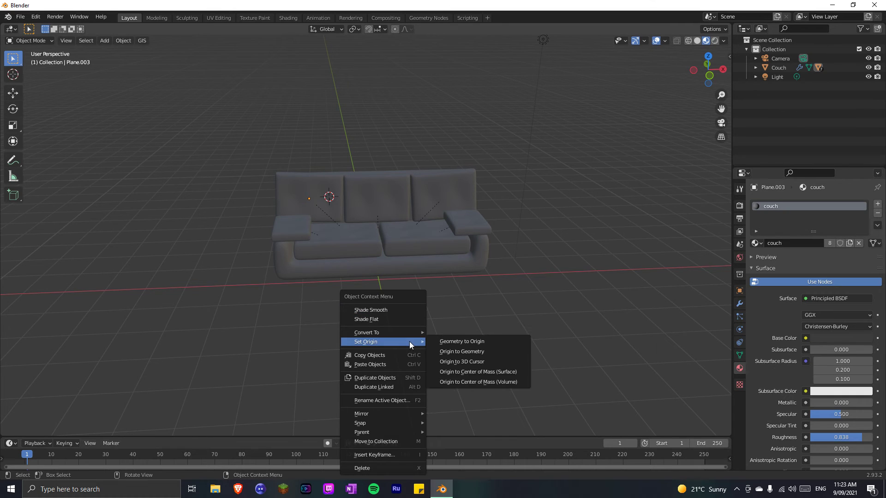
pyautogui.moveTo(397, 423)
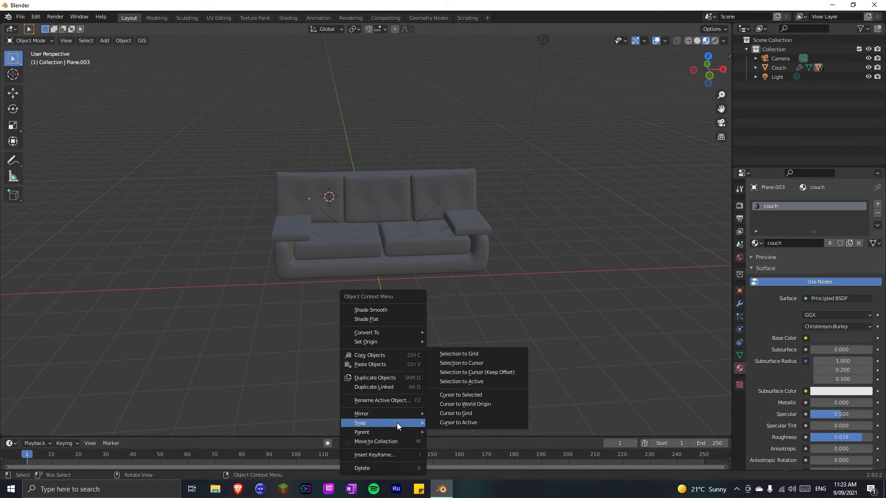
pyautogui.click(453, 405)
# Add a mesh circle at the world origin, filled with a face and scaled down to about 0.23.
pyautogui.moveTo(445, 389); pyautogui.dragTo(442, 376, button='middle')
pyautogui.hotkey('shift', 'a')
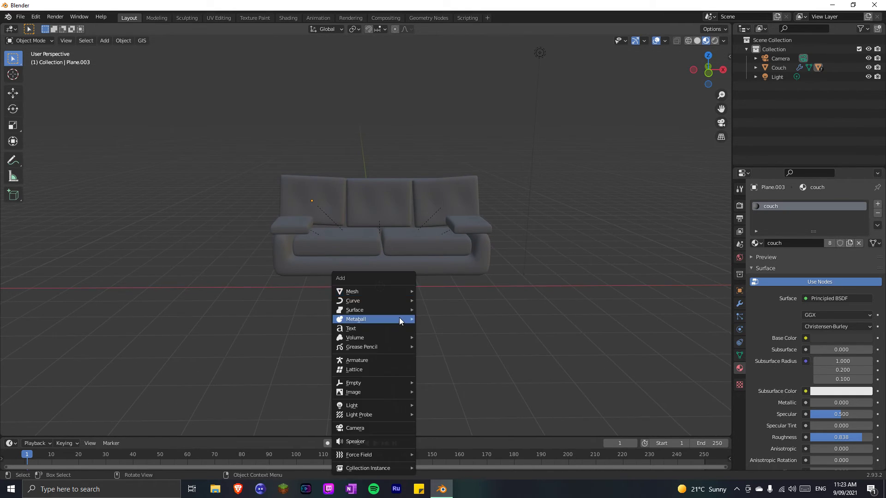
pyautogui.click(439, 309)
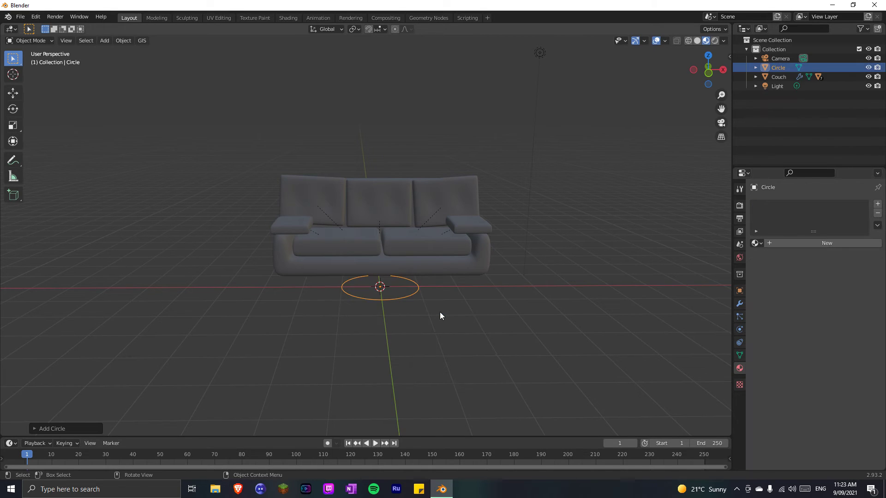
pyautogui.press('Tab')
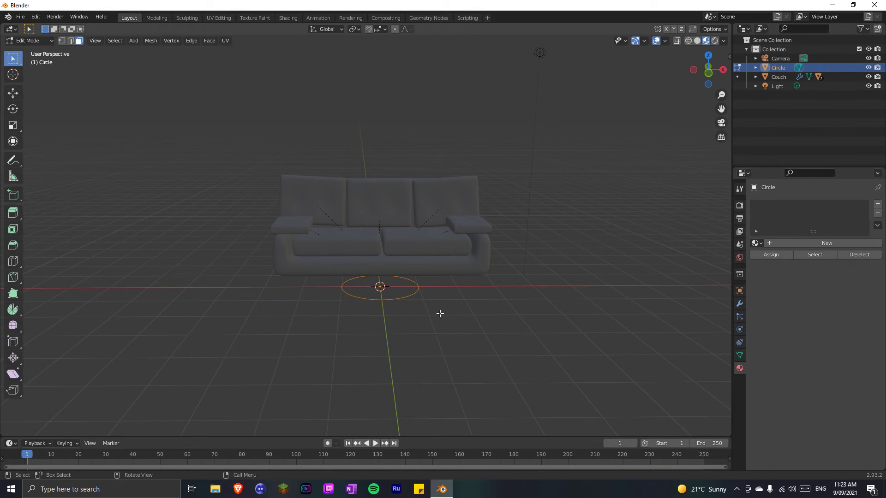
pyautogui.press('f')
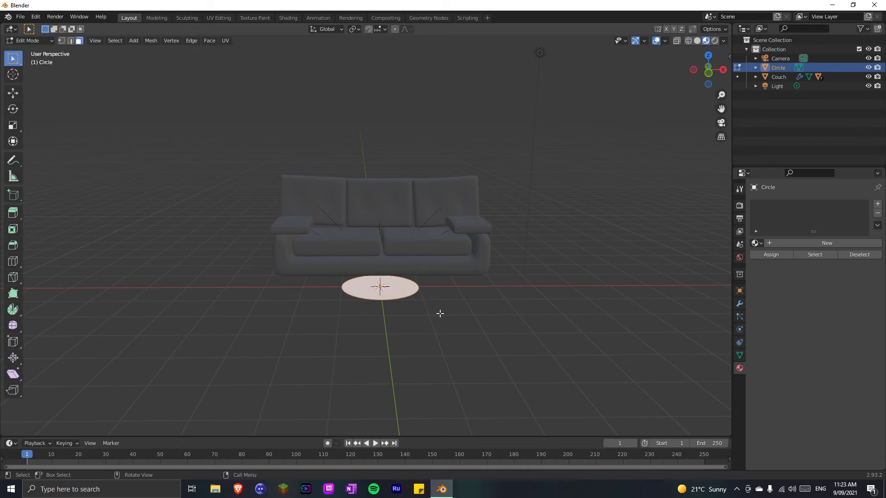
pyautogui.press('s')
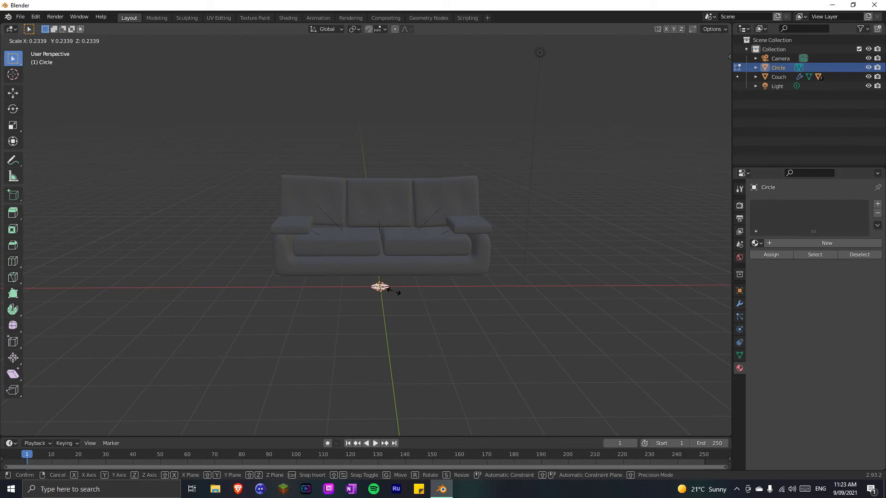
pyautogui.click(395, 291)
# In wireframe top view, move the filled circle beneath the sofa's front right corner and scale it down slightly.
pyautogui.click(689, 40)
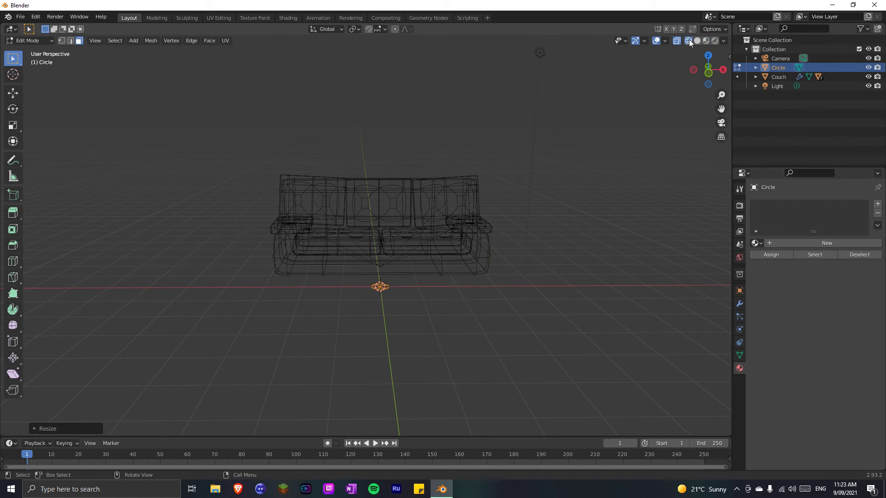
pyautogui.press('KP_7')
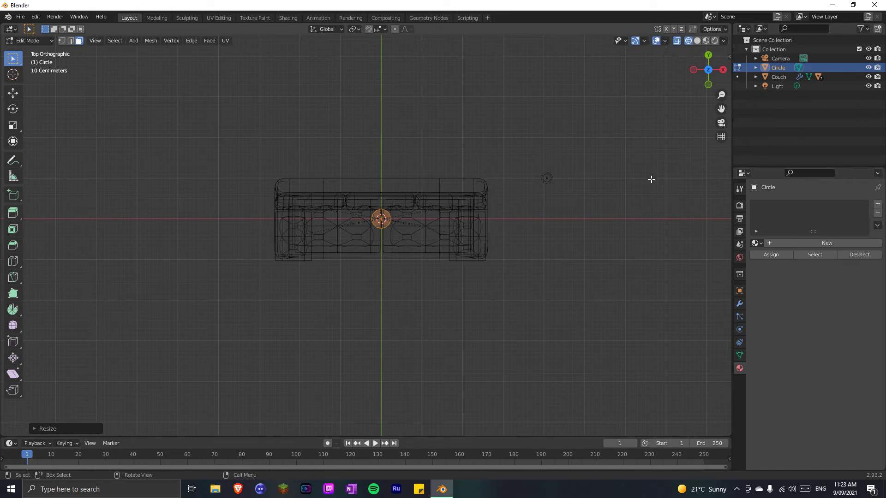
pyautogui.press('g')
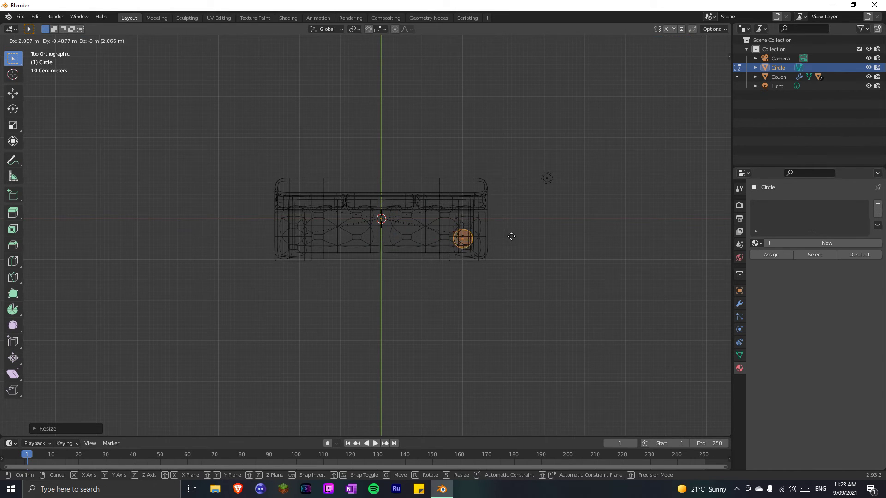
pyautogui.click(516, 240)
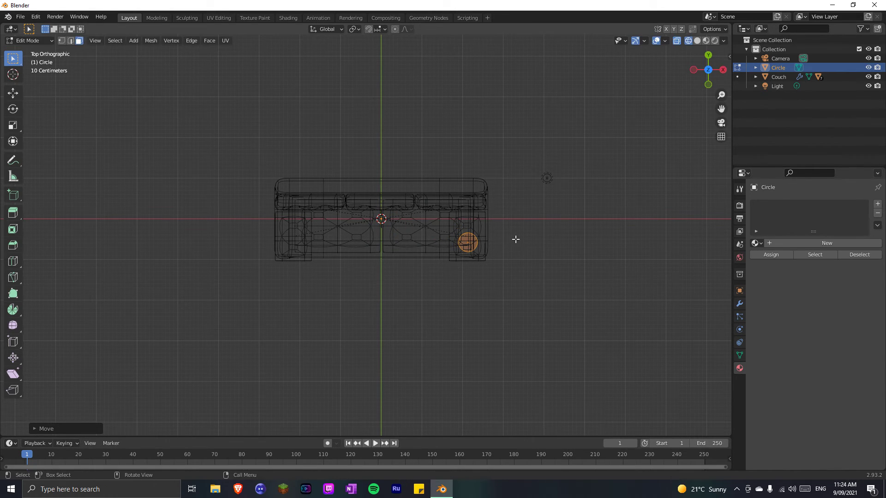
pyautogui.press('s')
pyautogui.click(503, 238)
# Return to solid shading and extrude the circle's face straight up to the sofa's underside to form a leg.
pyautogui.press('Tab')
pyautogui.moveTo(510, 247); pyautogui.dragTo(493, 159, button='middle')
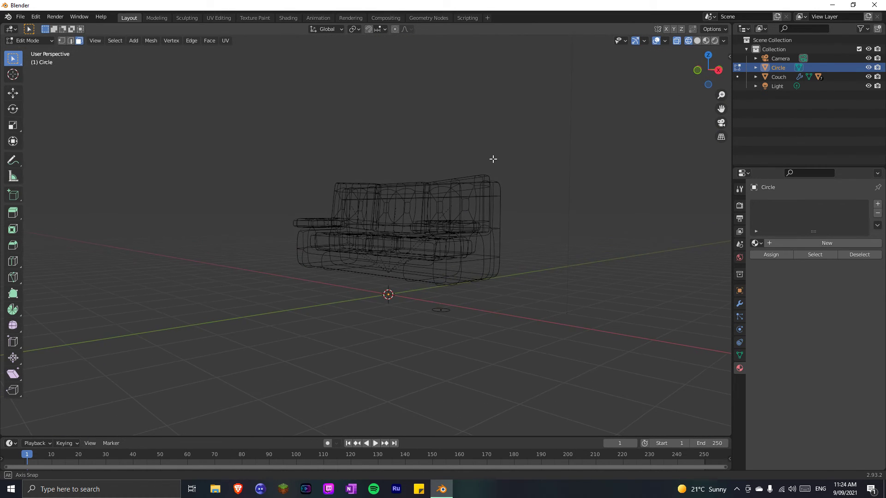
pyautogui.click(697, 41)
pyautogui.moveTo(633, 297)
pyautogui.mouseDown(button='middle')
pyautogui.moveTo(629, 313)
pyautogui.moveTo(607, 292)
pyautogui.moveTo(440, 309)
pyautogui.mouseUp(button='middle')
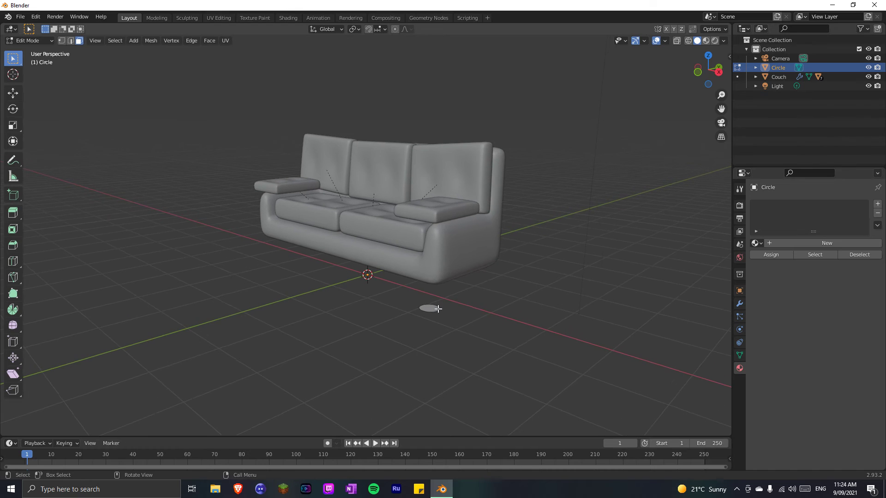
pyautogui.press('Tab')
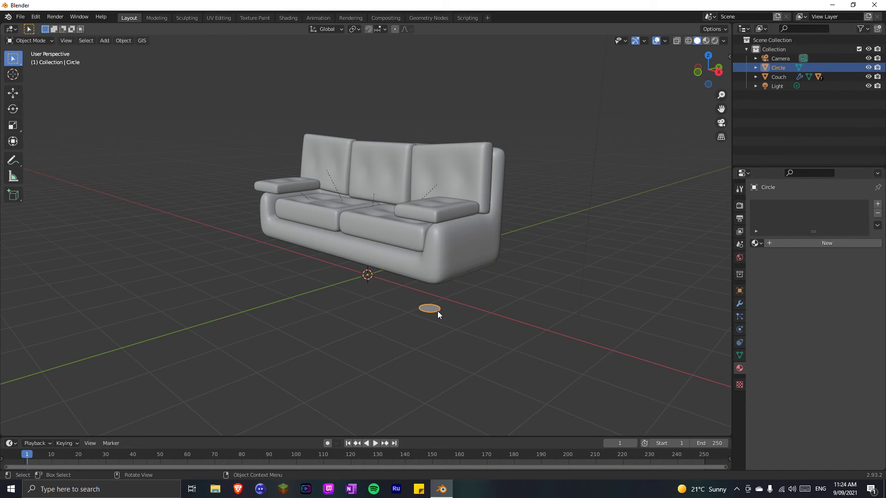
pyautogui.press('KP_1')
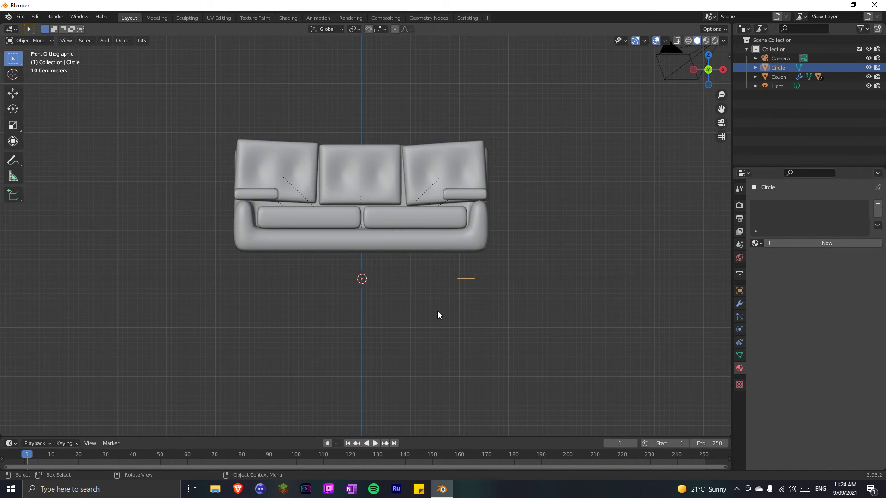
pyautogui.press('Tab')
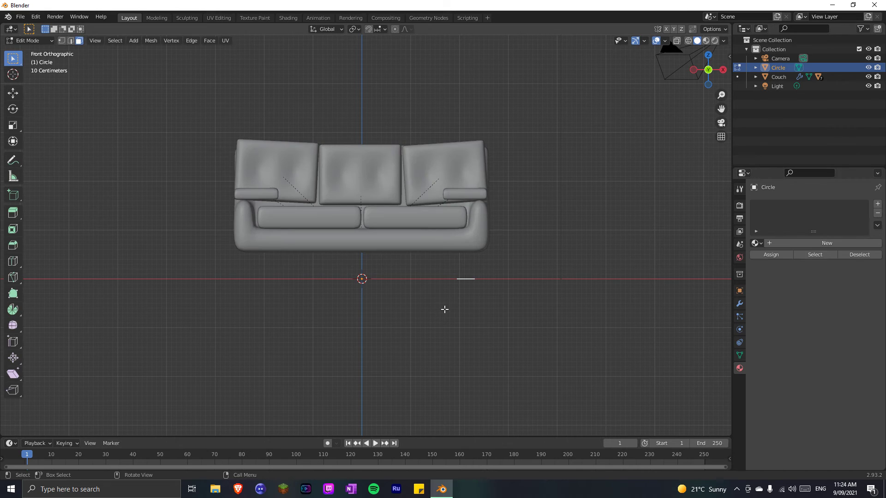
pyautogui.press('e')
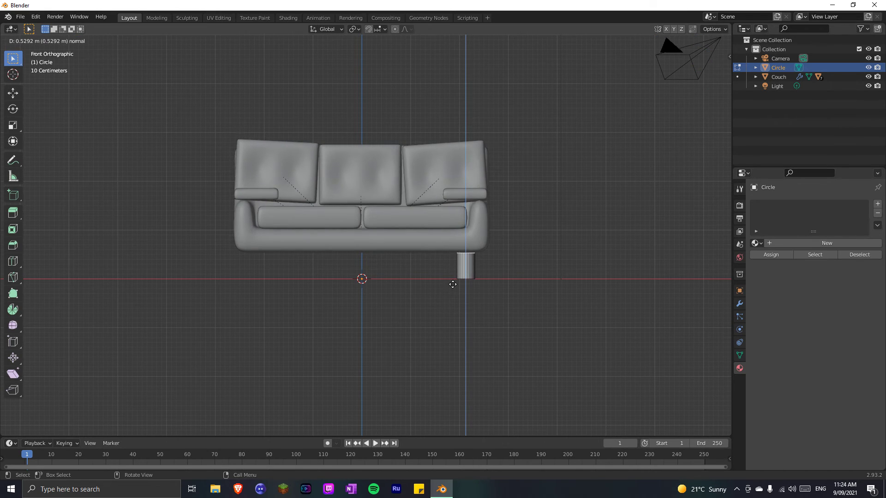
pyautogui.click(453, 279)
# Add a Mirror modifier to the leg with both the X and Y axes enabled to produce four legs.
pyautogui.moveTo(451, 303); pyautogui.dragTo(404, 240, button='middle')
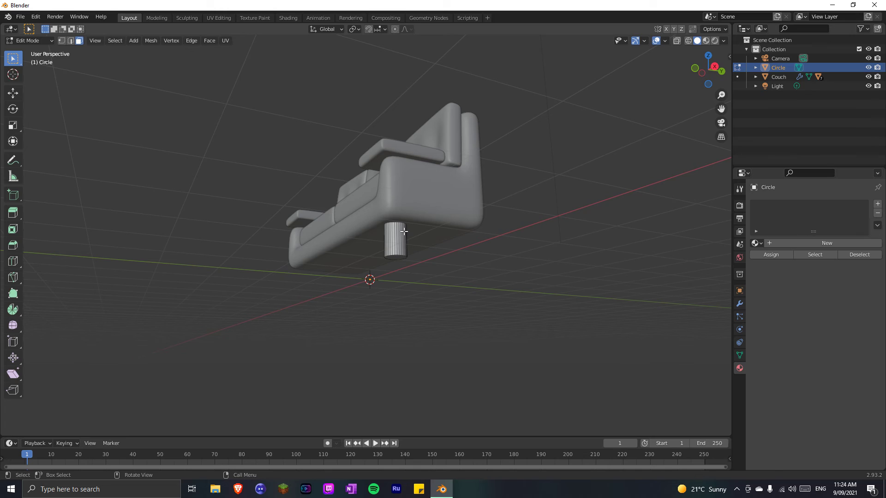
pyautogui.click(740, 304)
pyautogui.click(788, 204)
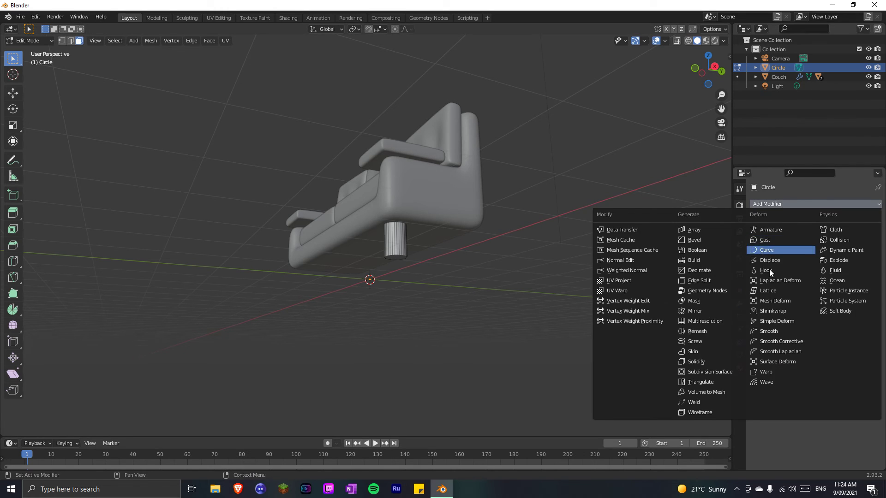
pyautogui.click(708, 307)
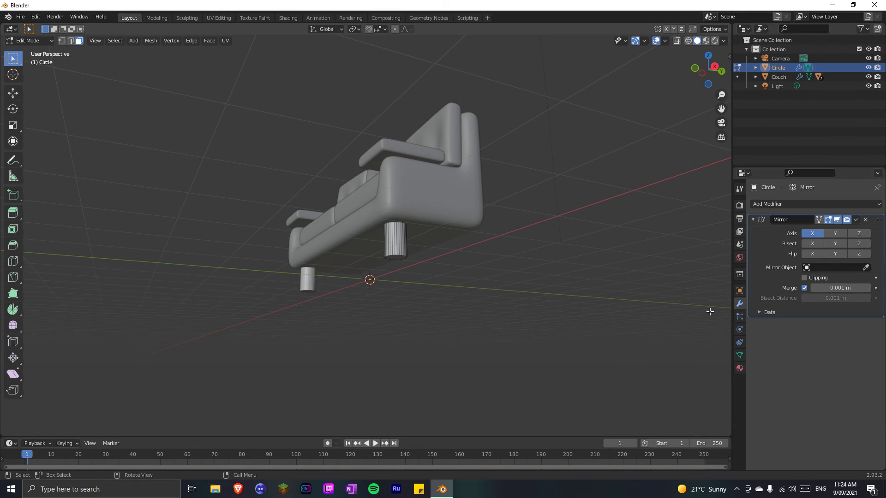
pyautogui.click(835, 233)
pyautogui.moveTo(582, 337); pyautogui.dragTo(605, 360, button='middle')
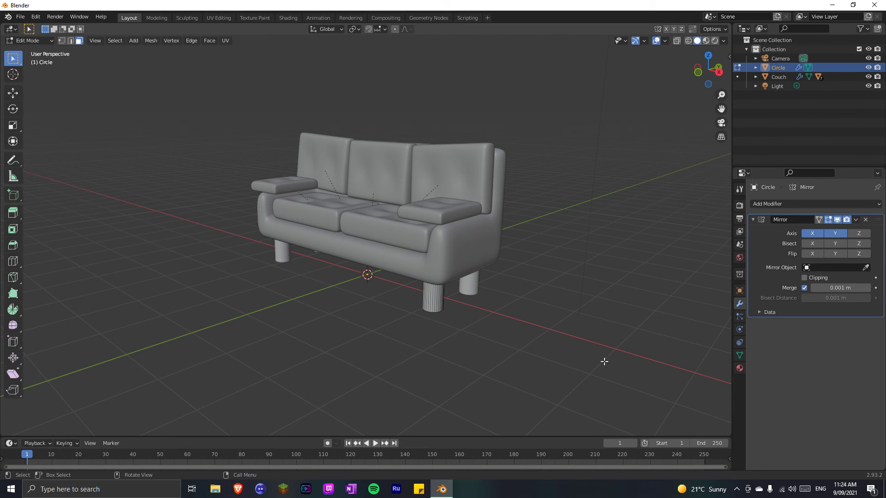
# Try to pick a mirror object for the legs' Mirror modifier and check the legs from below.
pyautogui.moveTo(534, 344); pyautogui.dragTo(625, 300, button='middle')
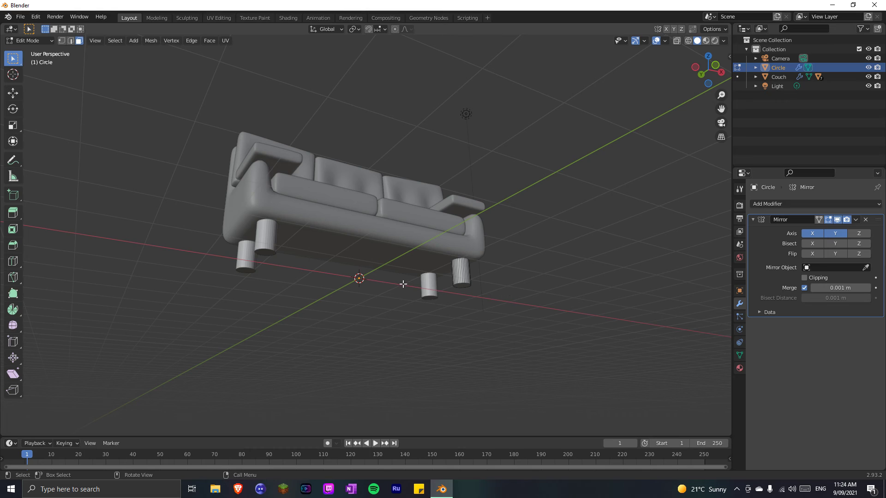
pyautogui.click(863, 268)
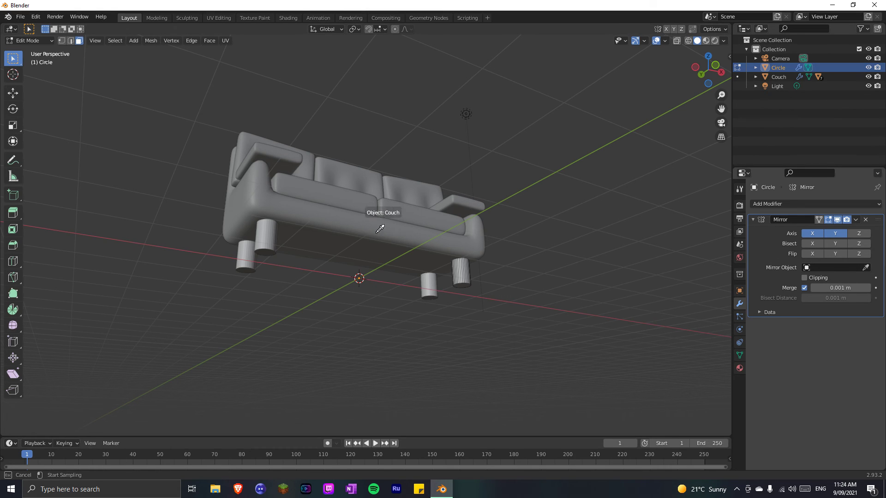
pyautogui.click(780, 351)
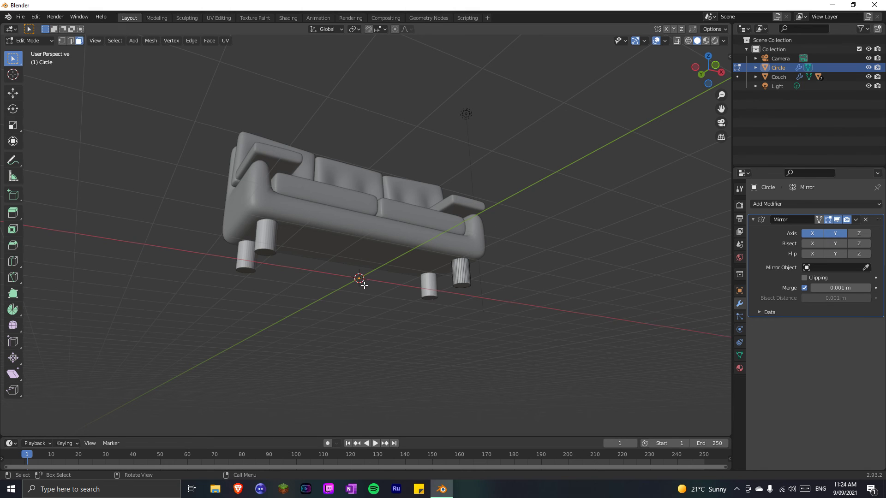
pyautogui.moveTo(367, 299); pyautogui.dragTo(341, 249, button='middle')
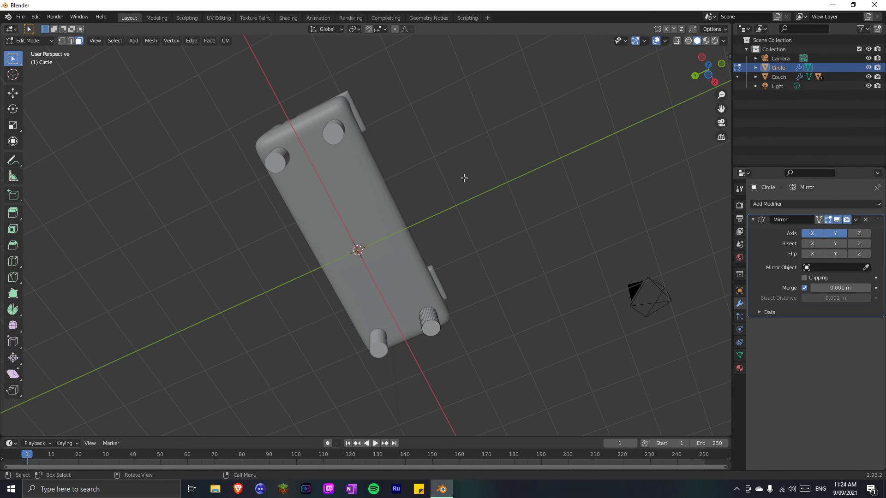
# Switch the viewport to Material Preview shading and return the legs to Object Mode.
pyautogui.moveTo(464, 178); pyautogui.dragTo(478, 261, button='middle')
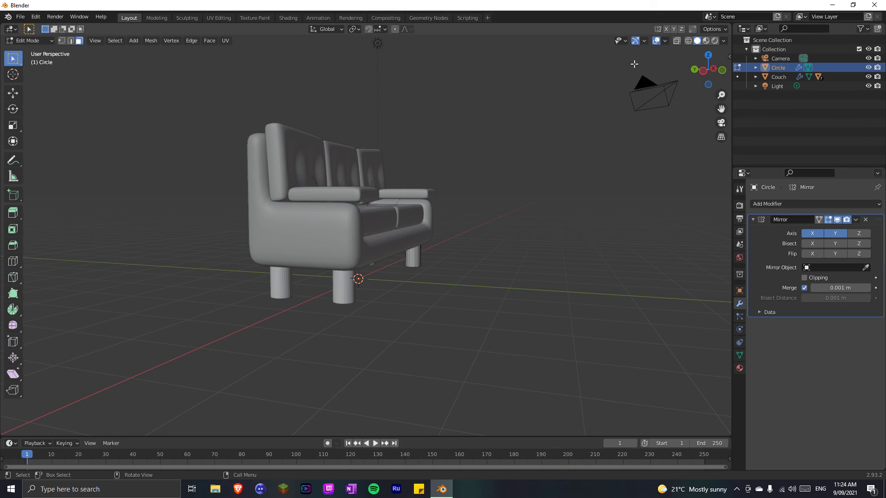
pyautogui.click(706, 41)
pyautogui.press('Tab')
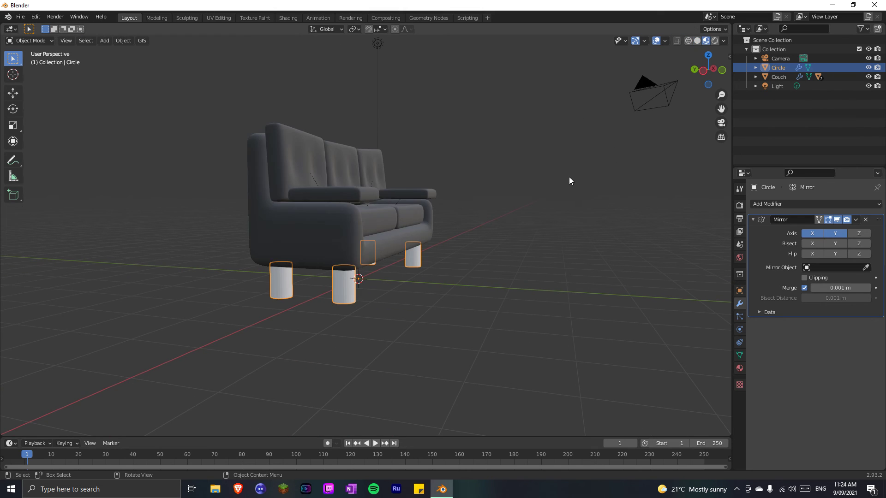
pyautogui.moveTo(569, 176); pyautogui.dragTo(562, 184, button='middle')
pyautogui.scroll(-3, 563, 184)
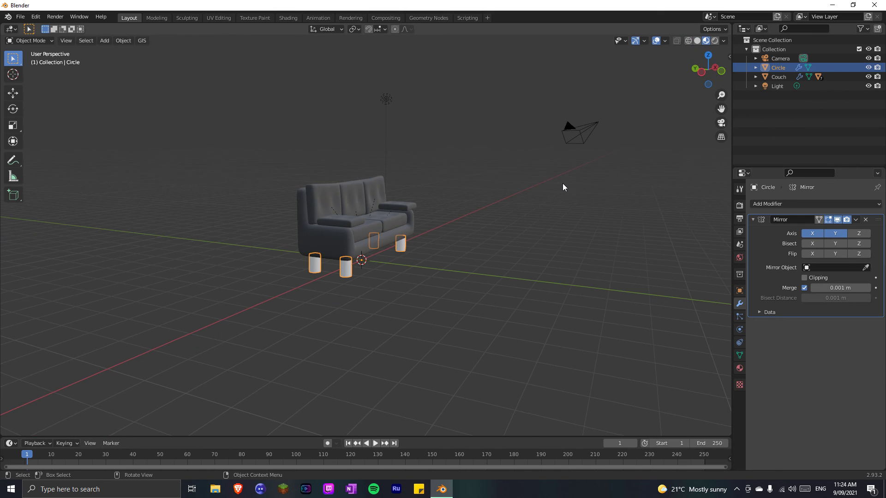
# Add a new material to the sofa legs with Metallic set to 1.000, and deselect them to check the sofa.
pyautogui.click(740, 368)
pyautogui.click(802, 244)
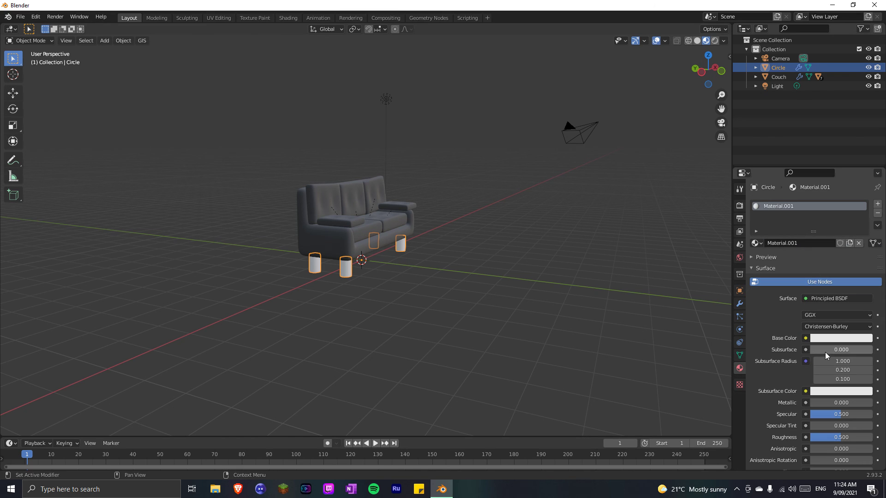
pyautogui.moveTo(845, 403); pyautogui.dragTo(872, 403)
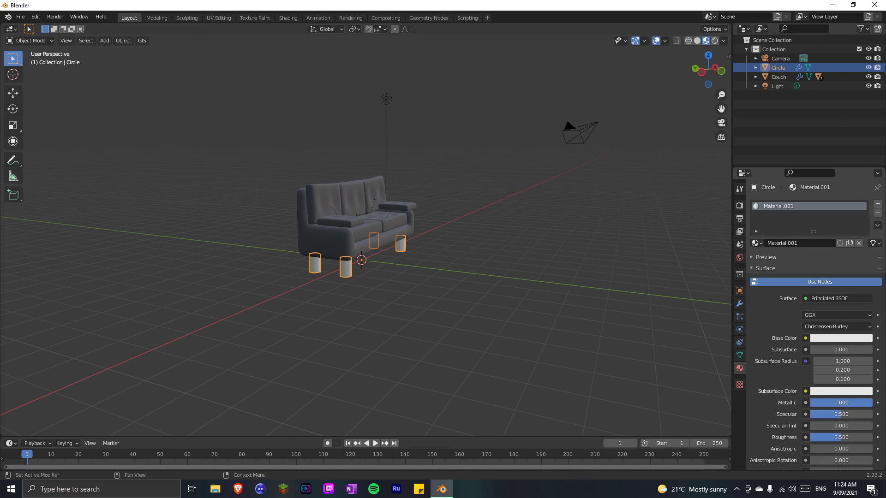
pyautogui.click(525, 311)
pyautogui.moveTo(523, 307); pyautogui.dragTo(499, 304, button='middle')
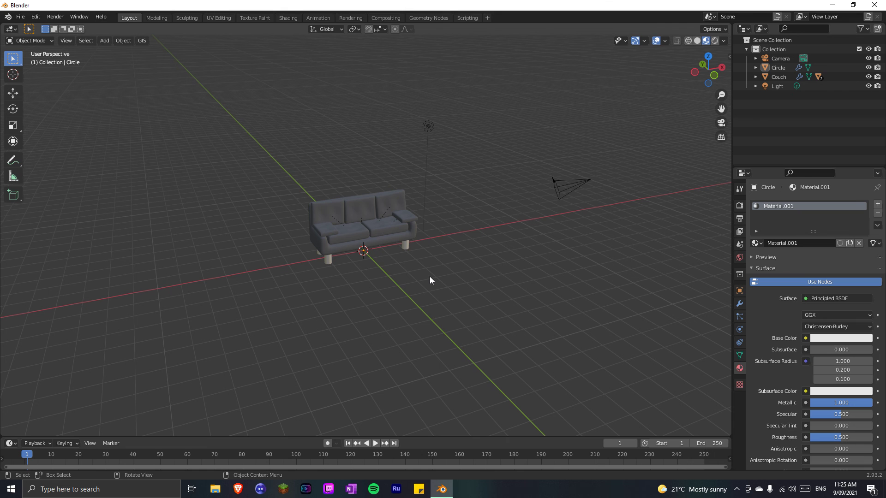
pyautogui.moveTo(436, 262); pyautogui.dragTo(378, 281, button='middle')
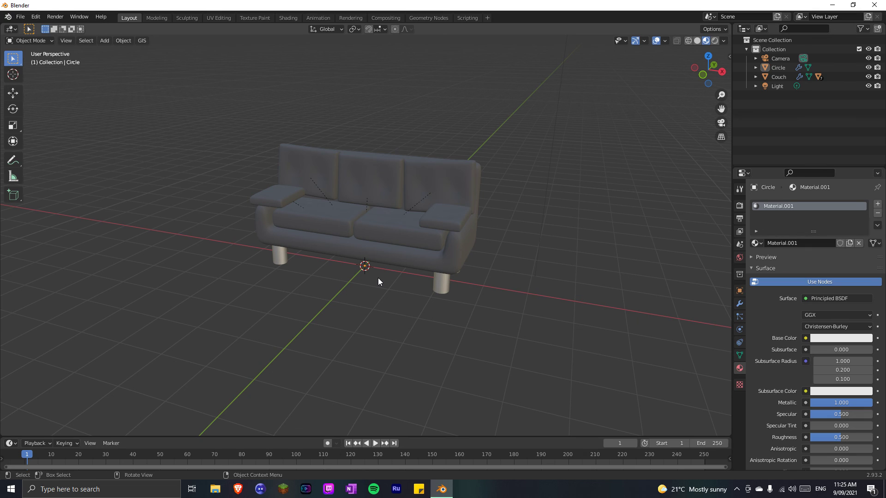